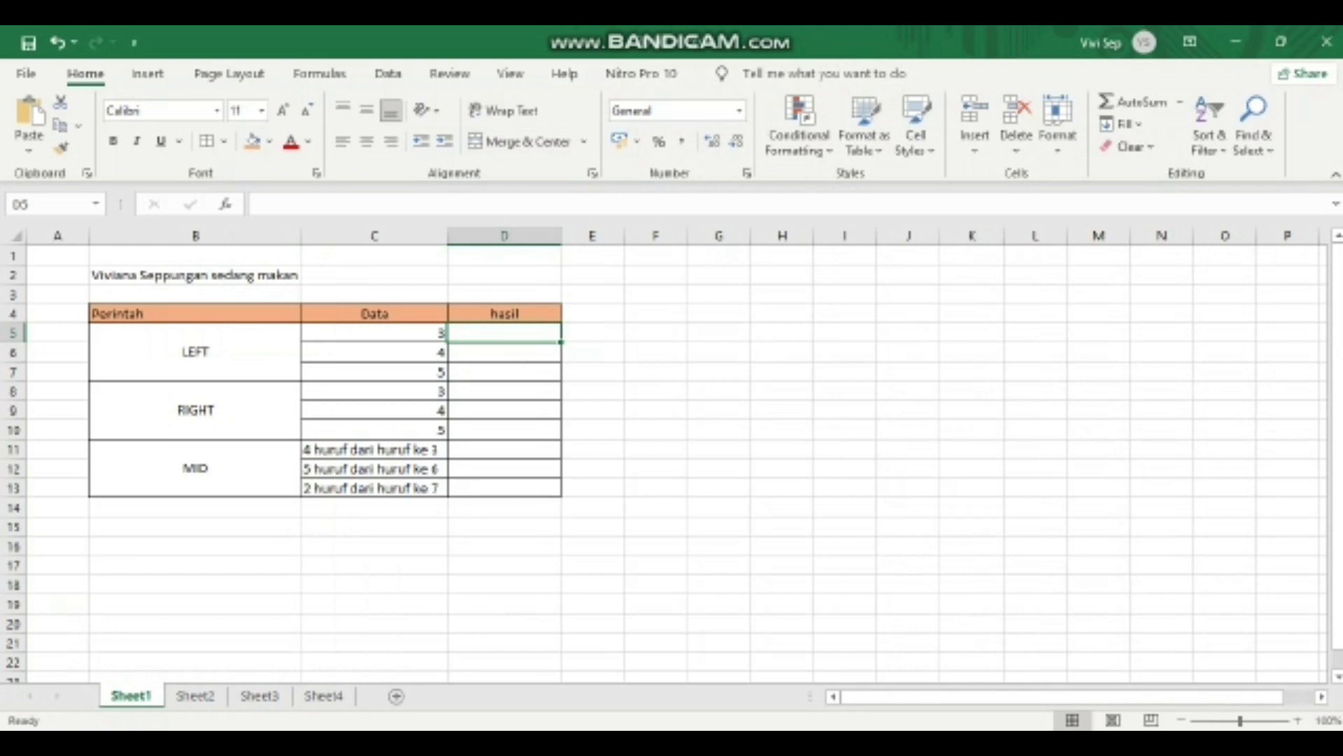
Step: Enter =LEFT(B2;C5) in cell D5 to extract the first characters of the sentence
type("=")
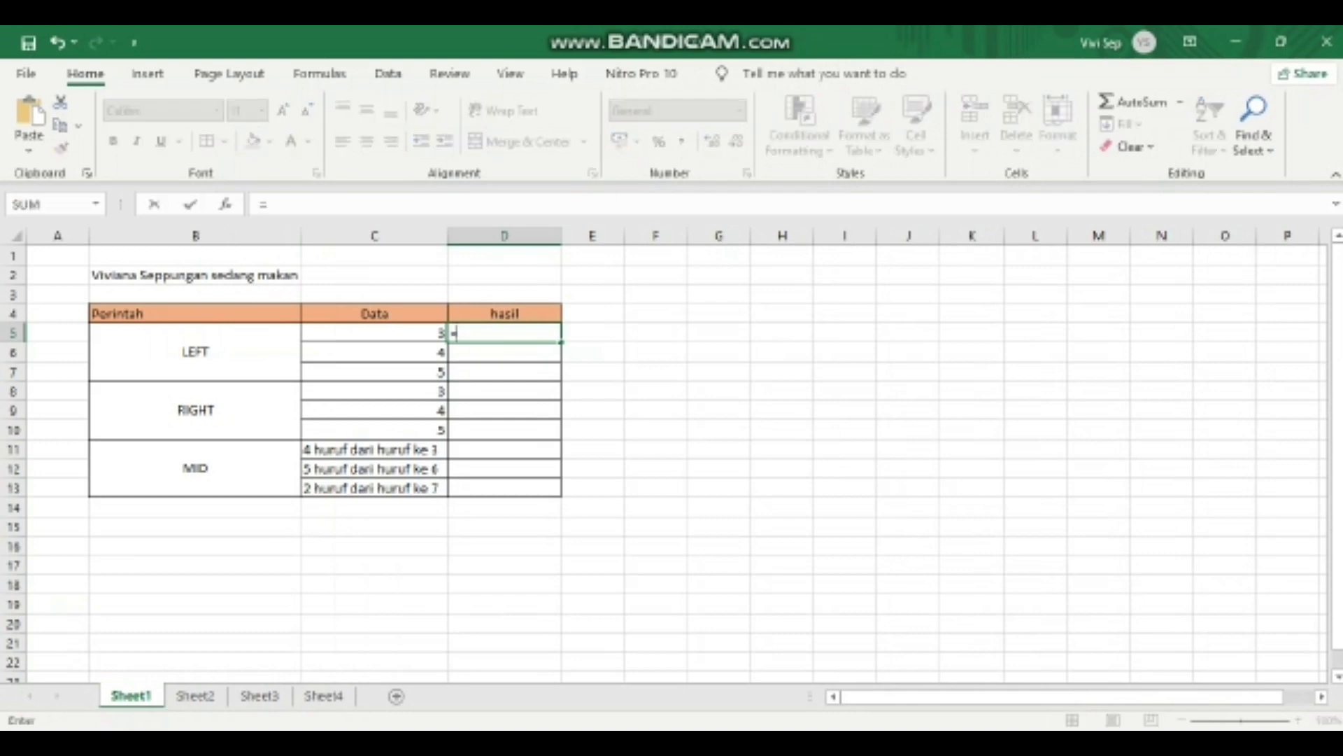
type("left")
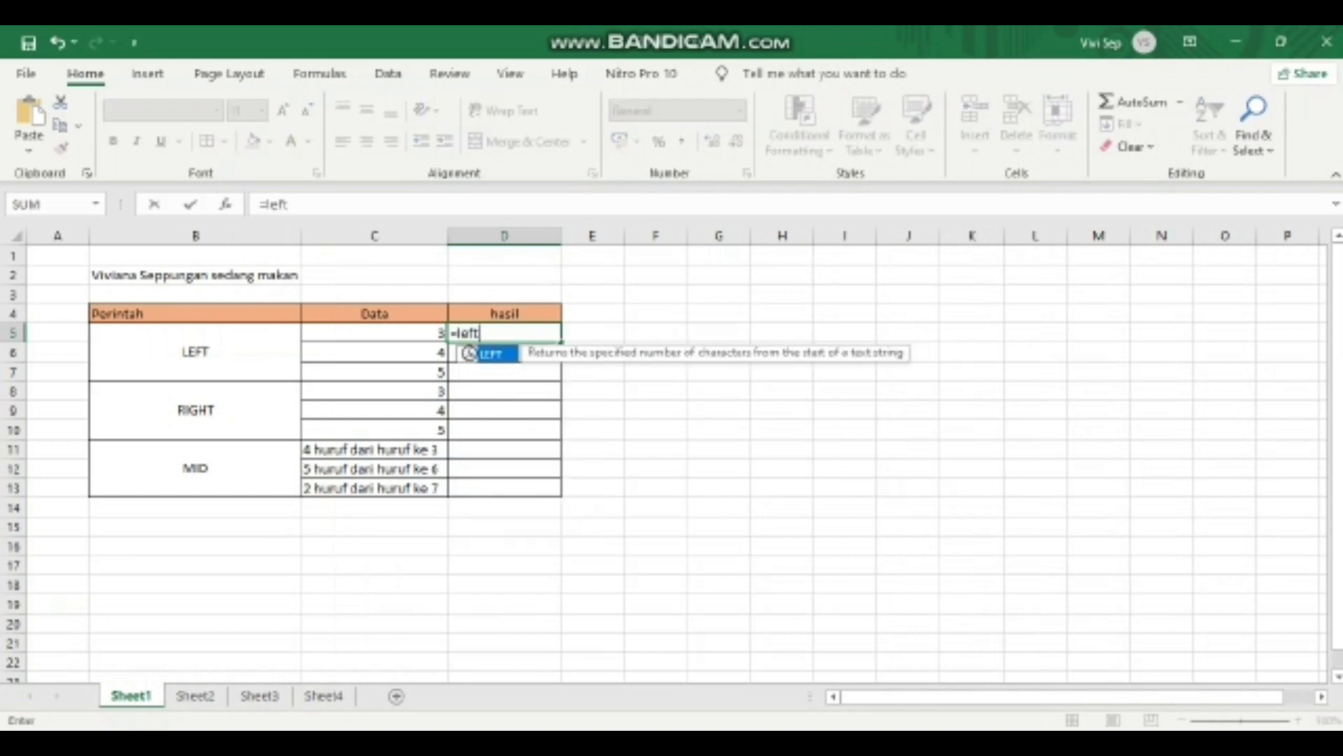
key("Tab")
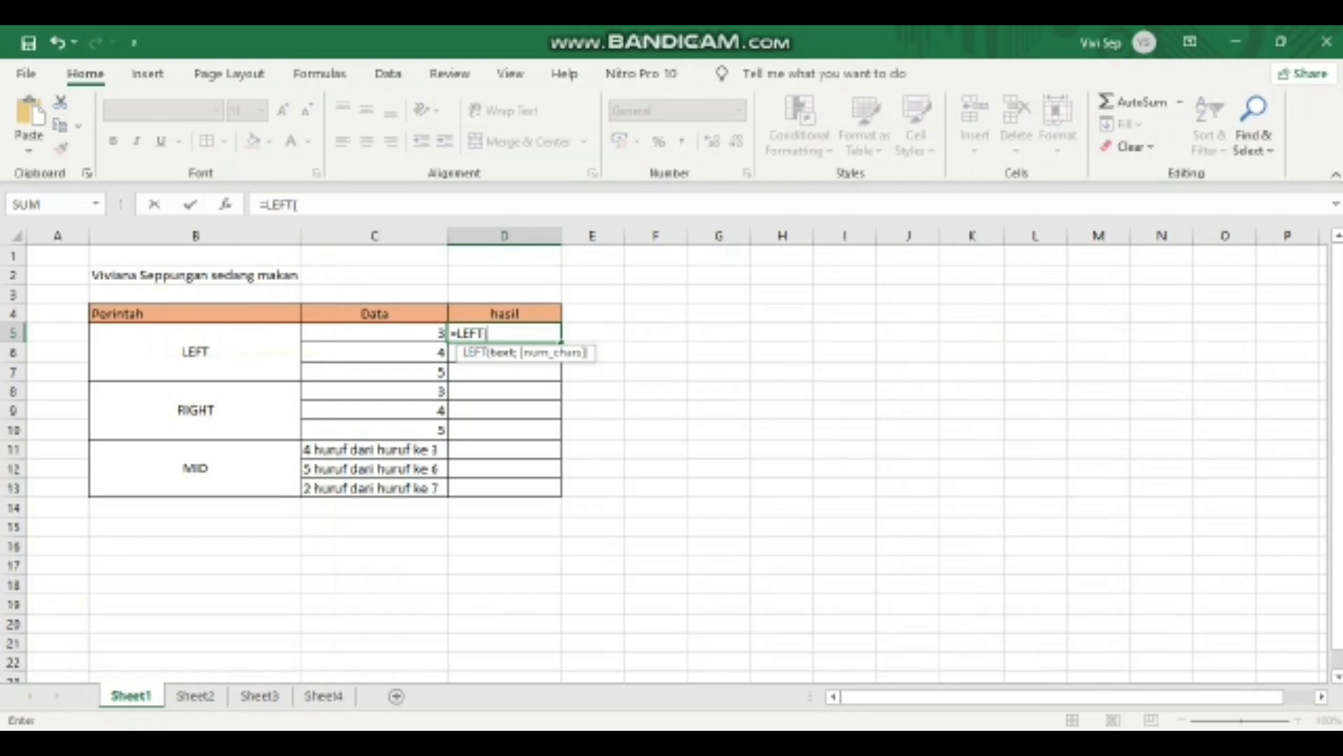
left_click(195, 275)
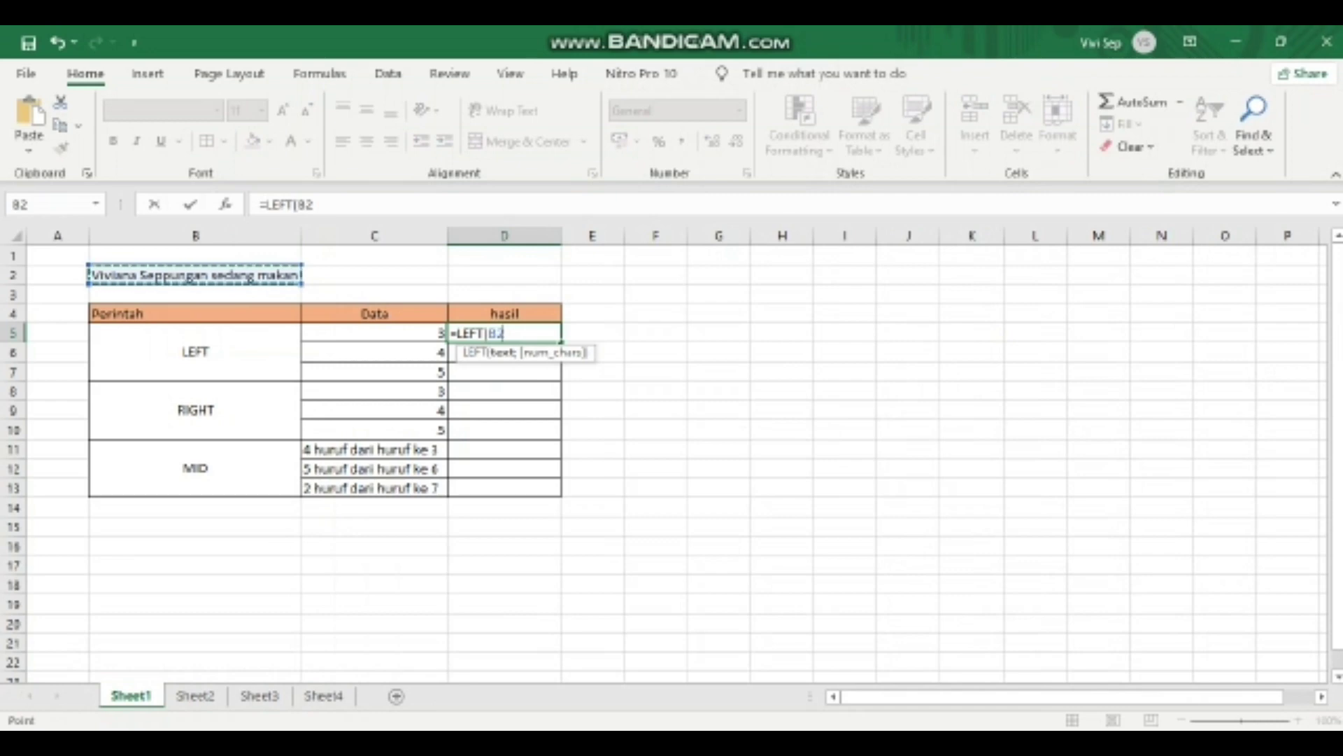
type(";")
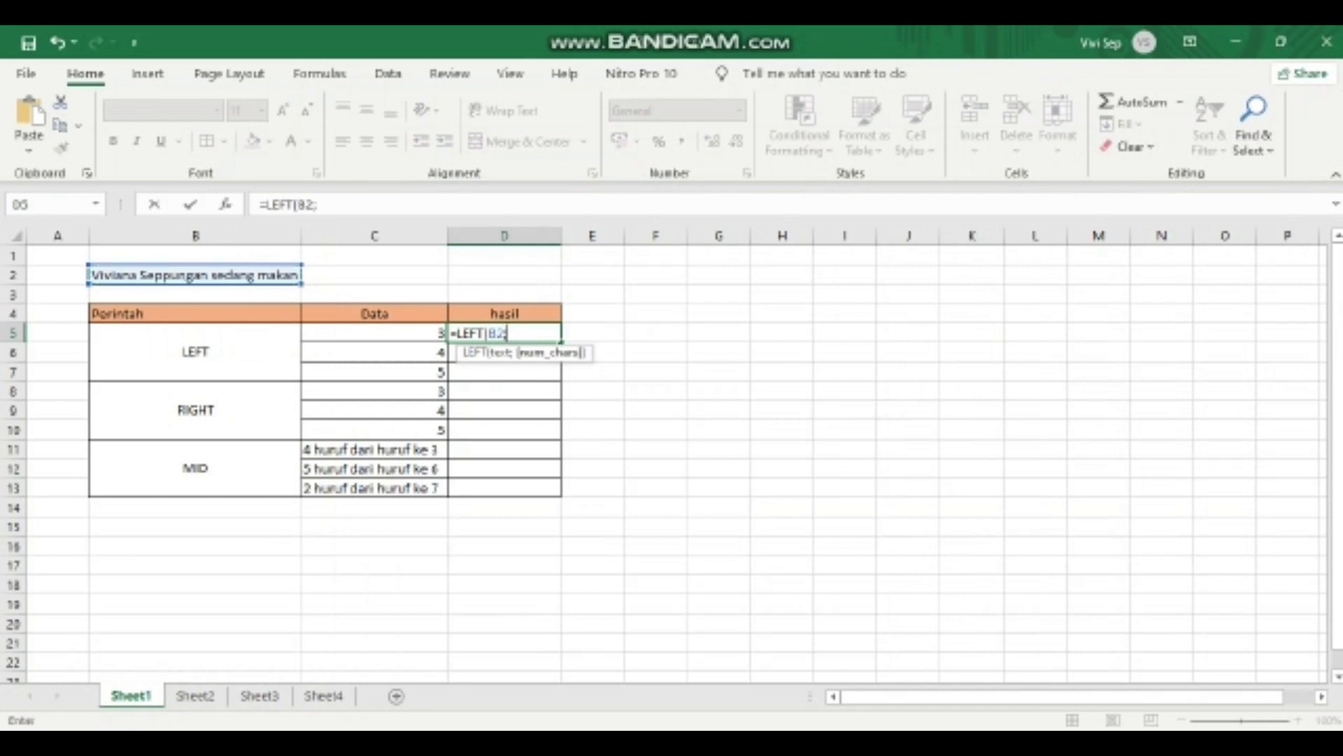
left_click(374, 333)
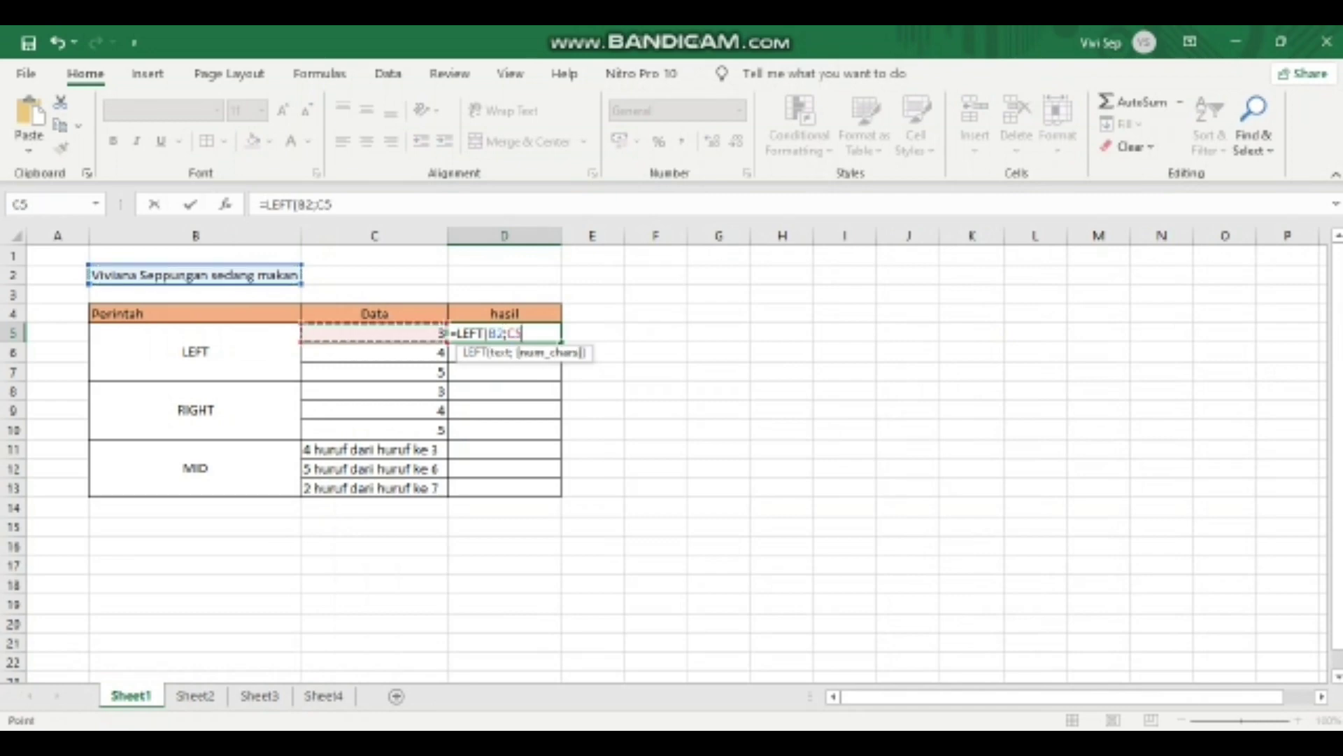
type(")")
key("Return")
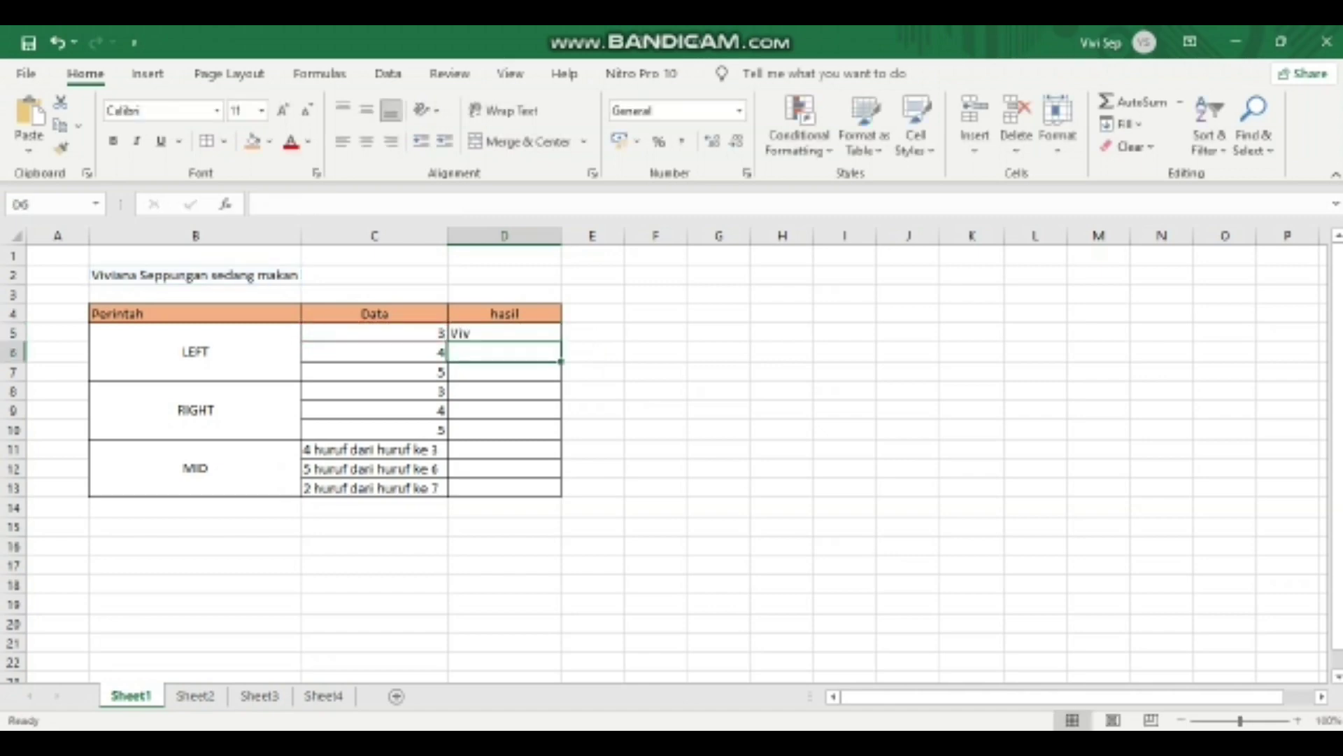
Step: Enter a LEFT formula in D6 using B2 as the text and C6 as the number of characters
type("=")
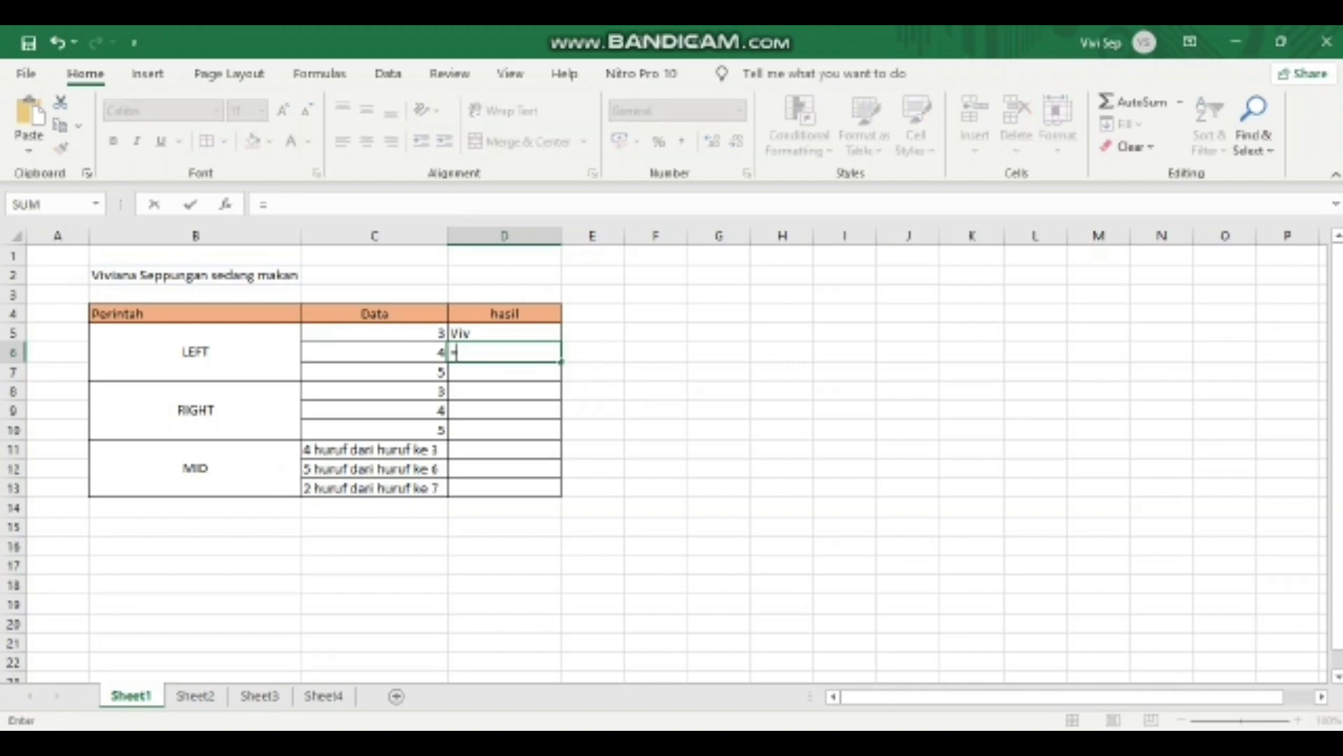
type("left")
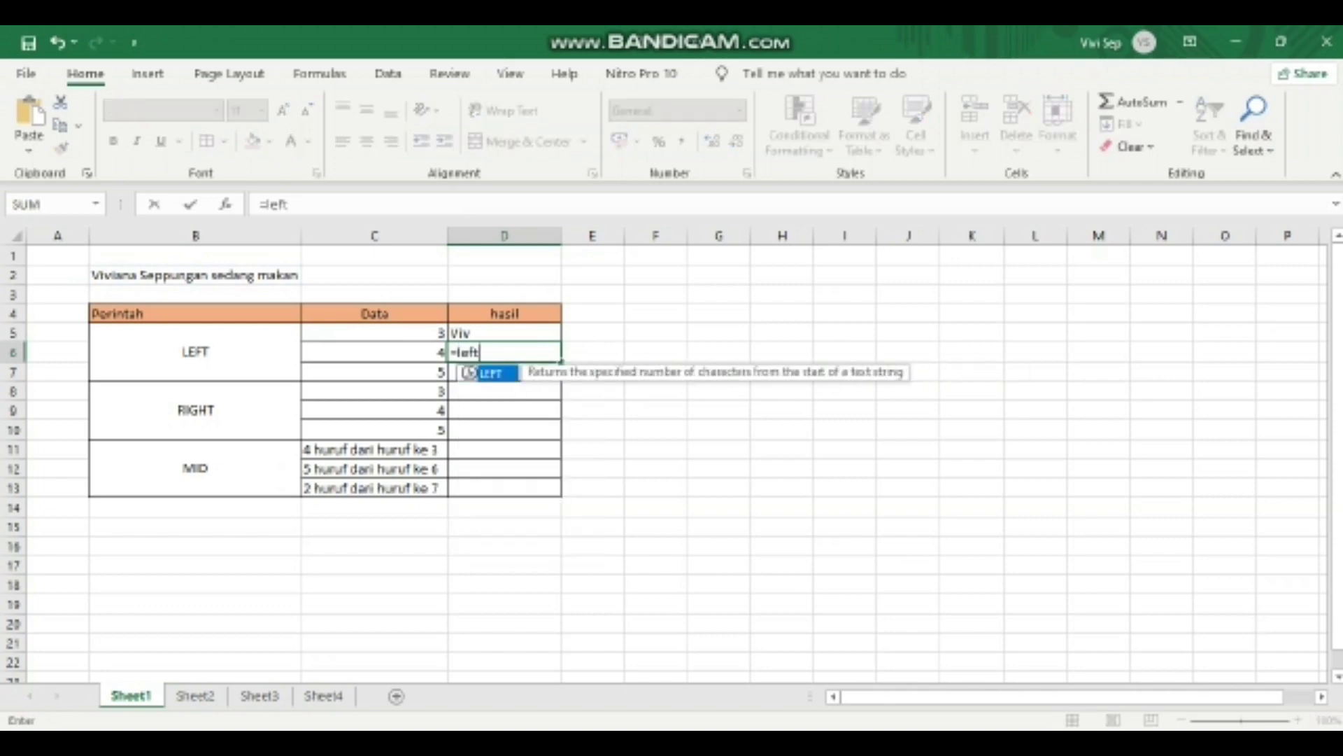
key("Tab")
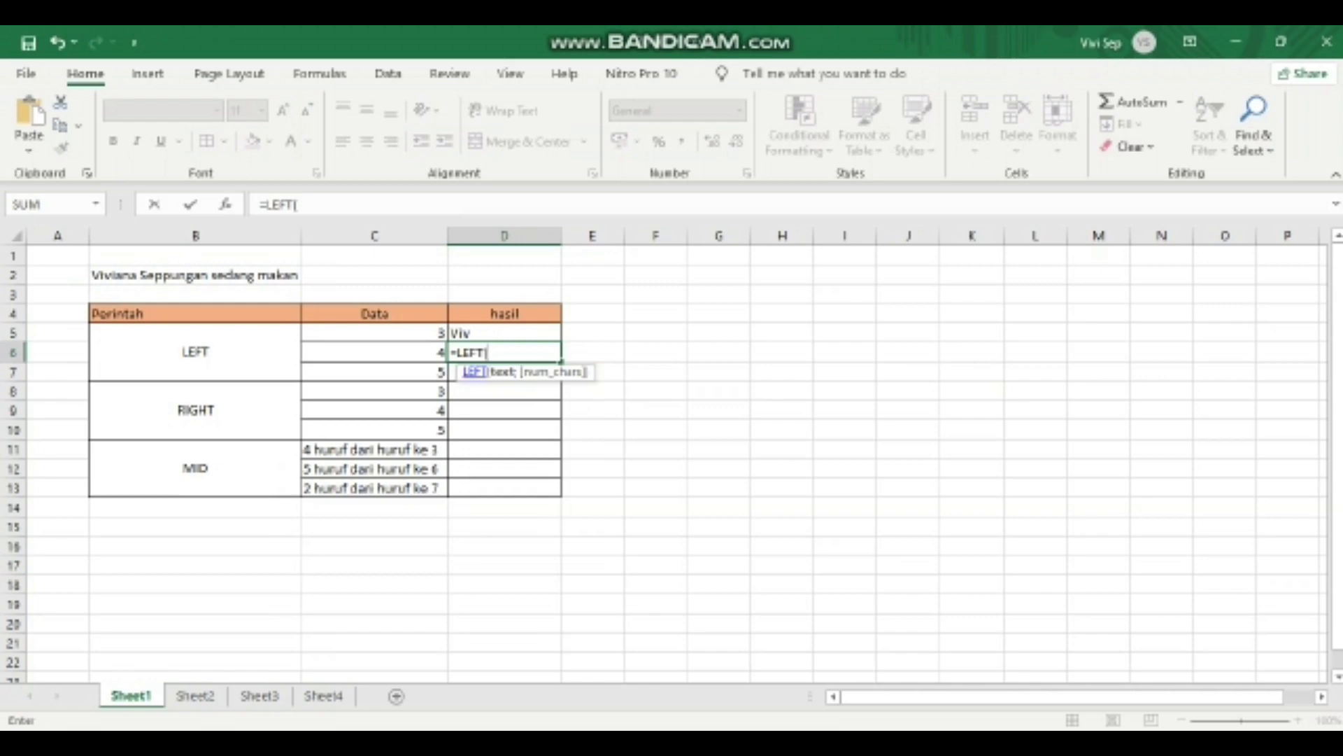
left_click(195, 275)
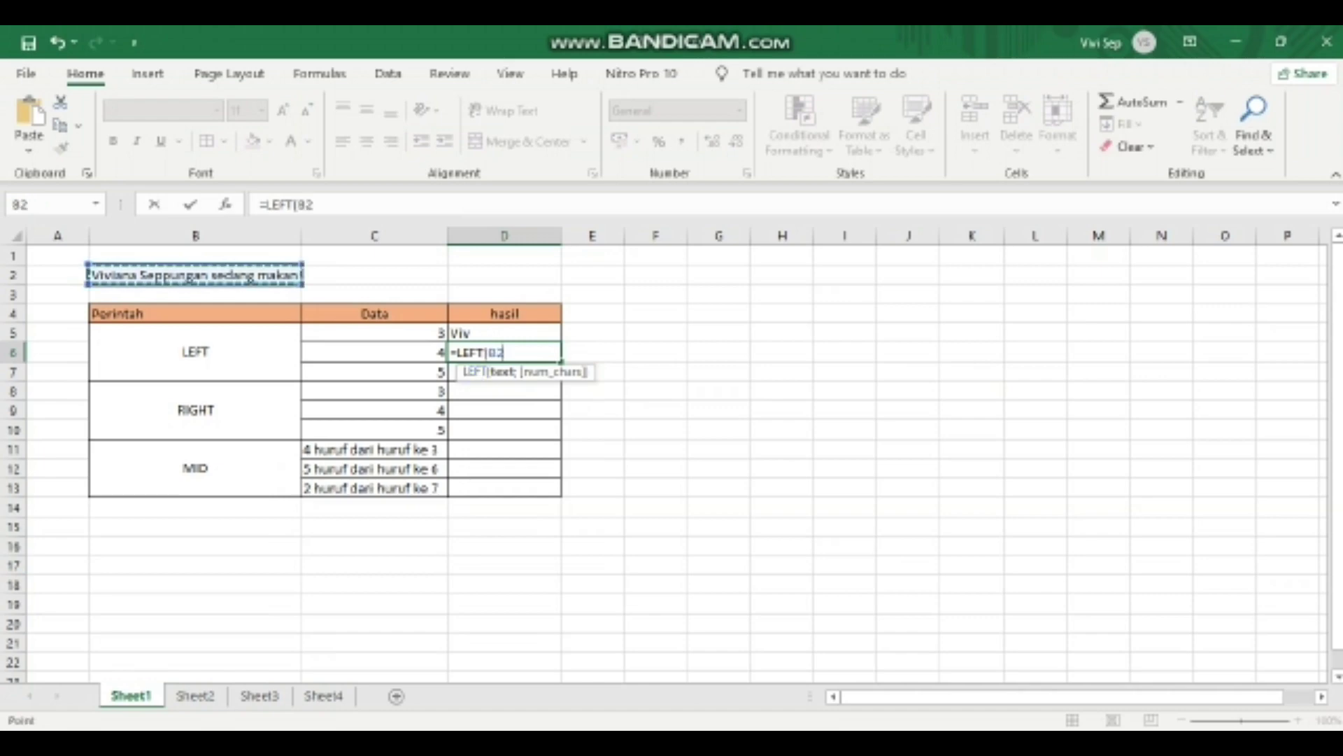
type(";")
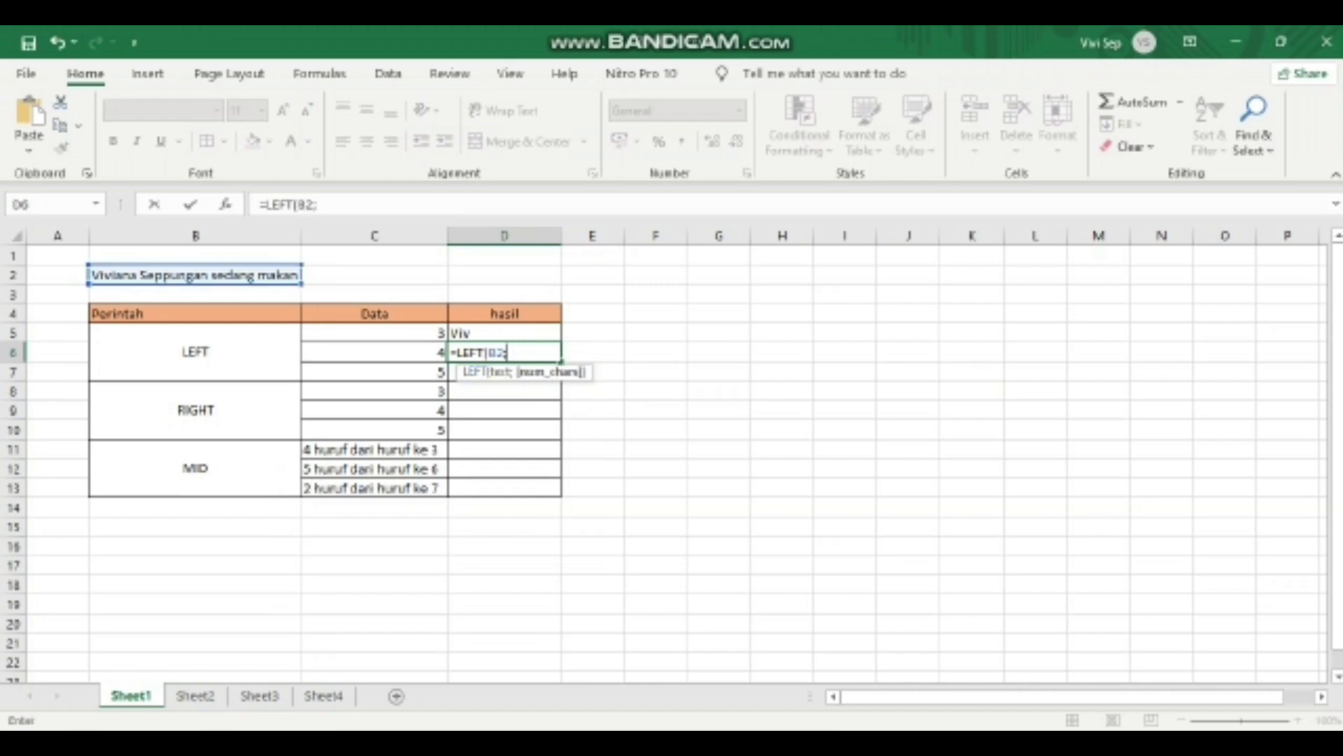
left_click(374, 352)
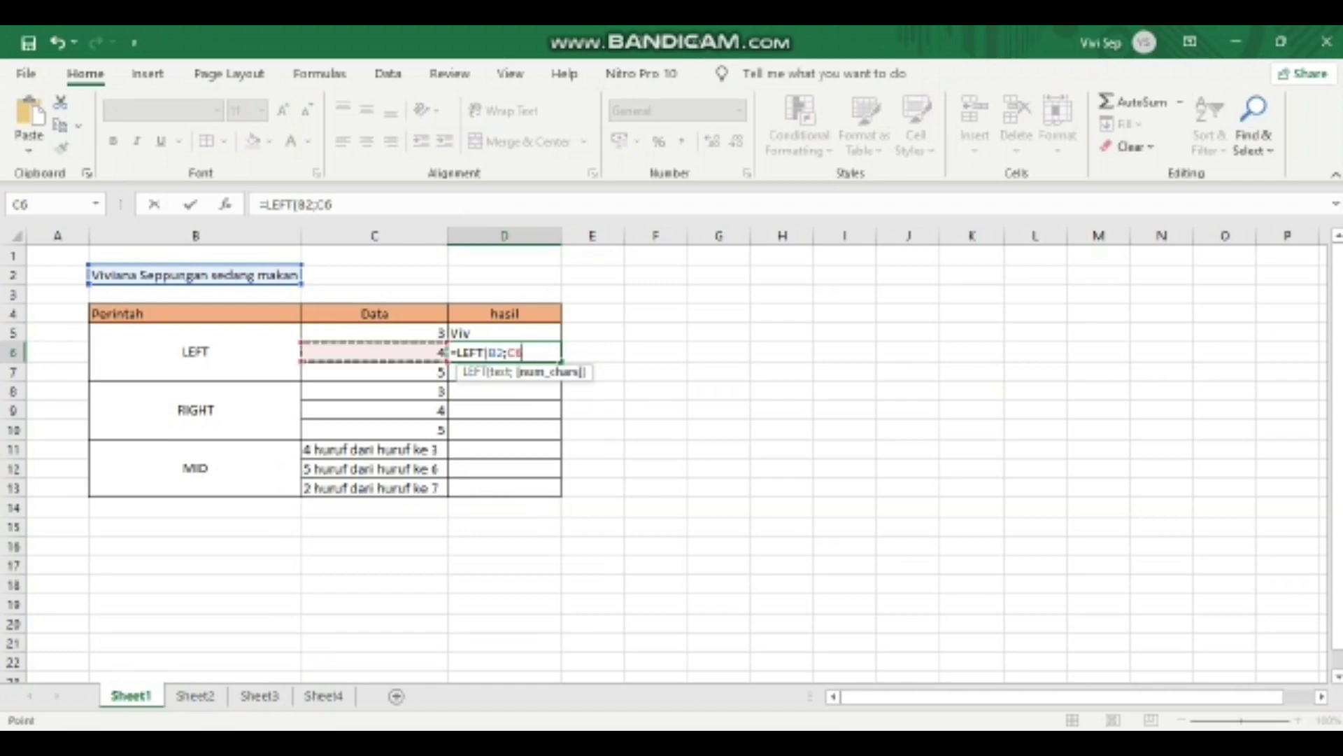
key("Return")
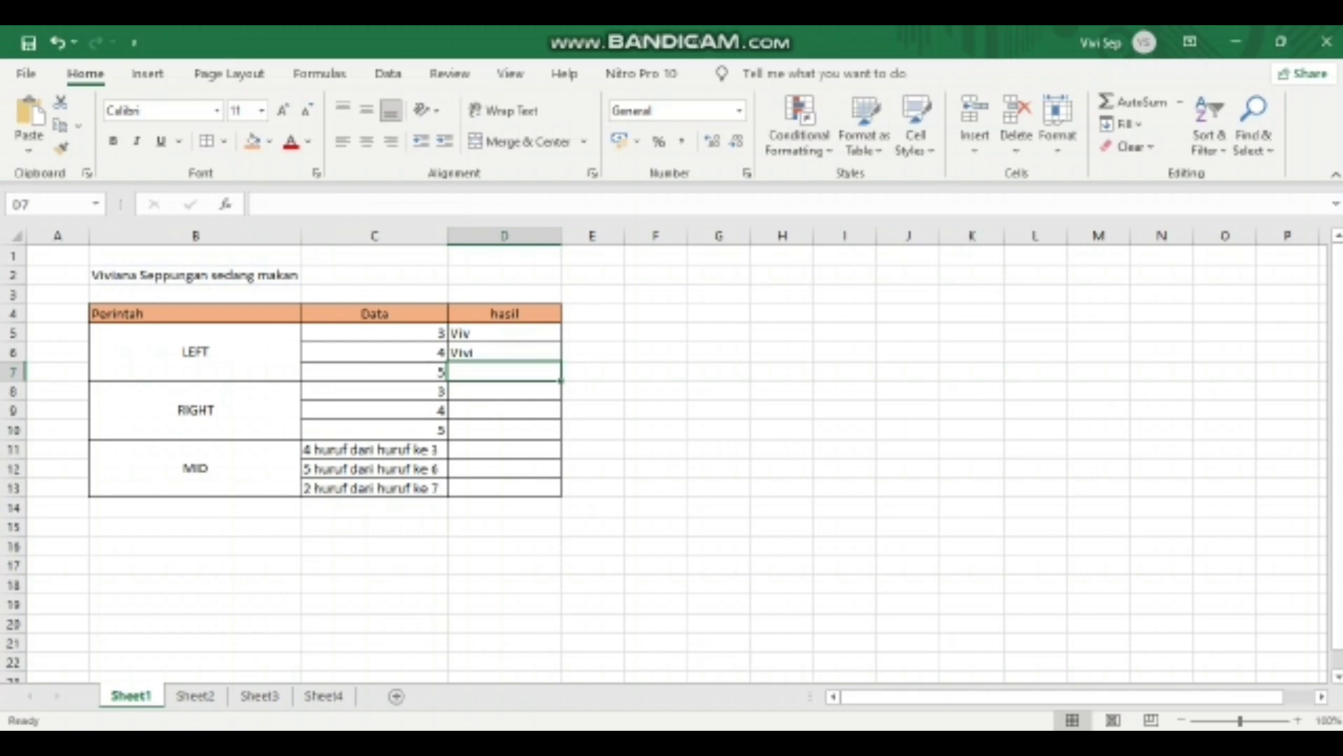
Step: Fill the last LEFT result cell, D7, with the formula =LEFT(B2;C7)
type("=left")
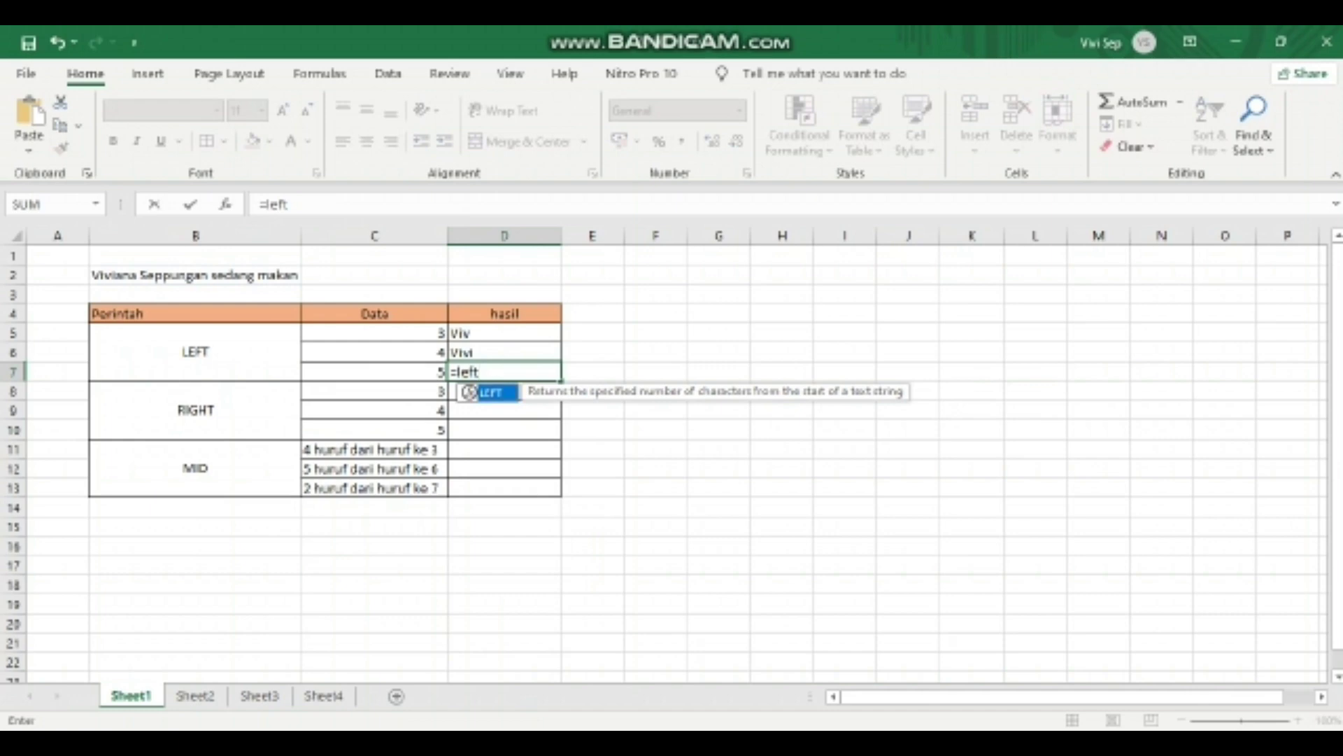
key("Tab")
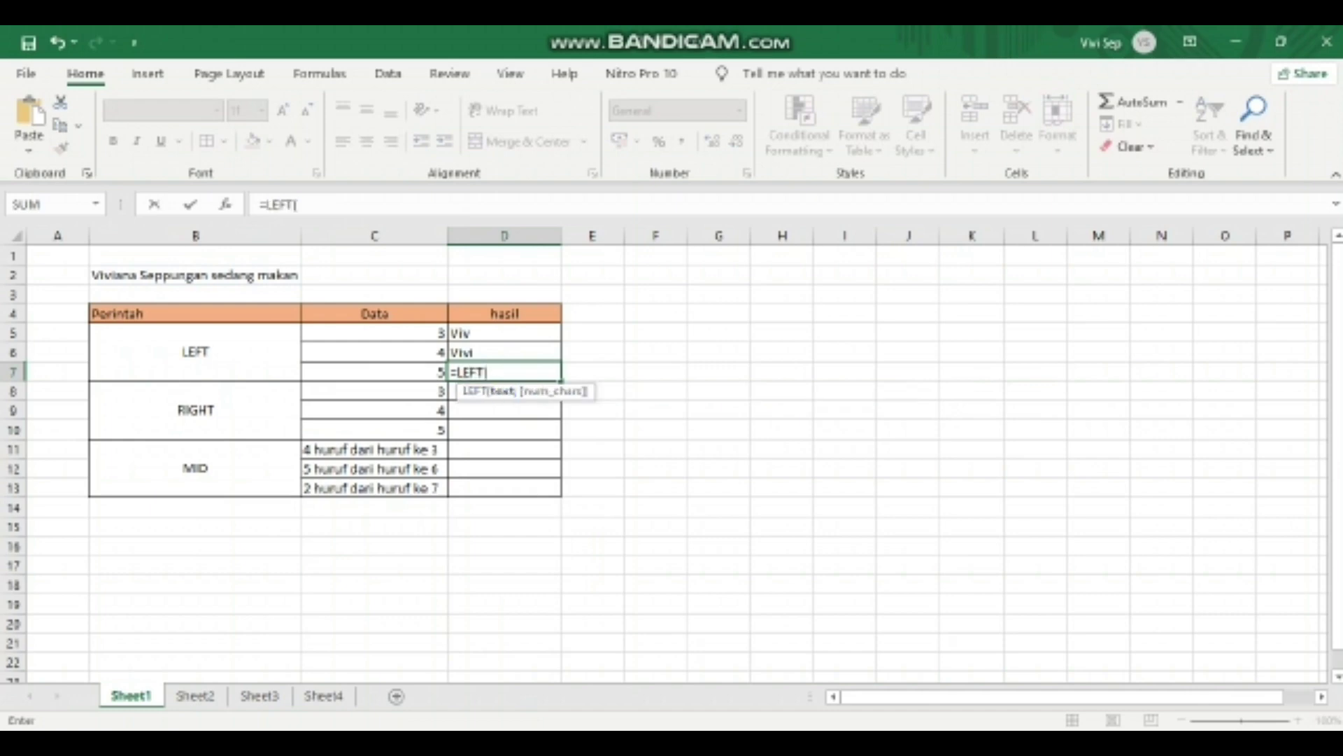
left_click(195, 274)
type(";")
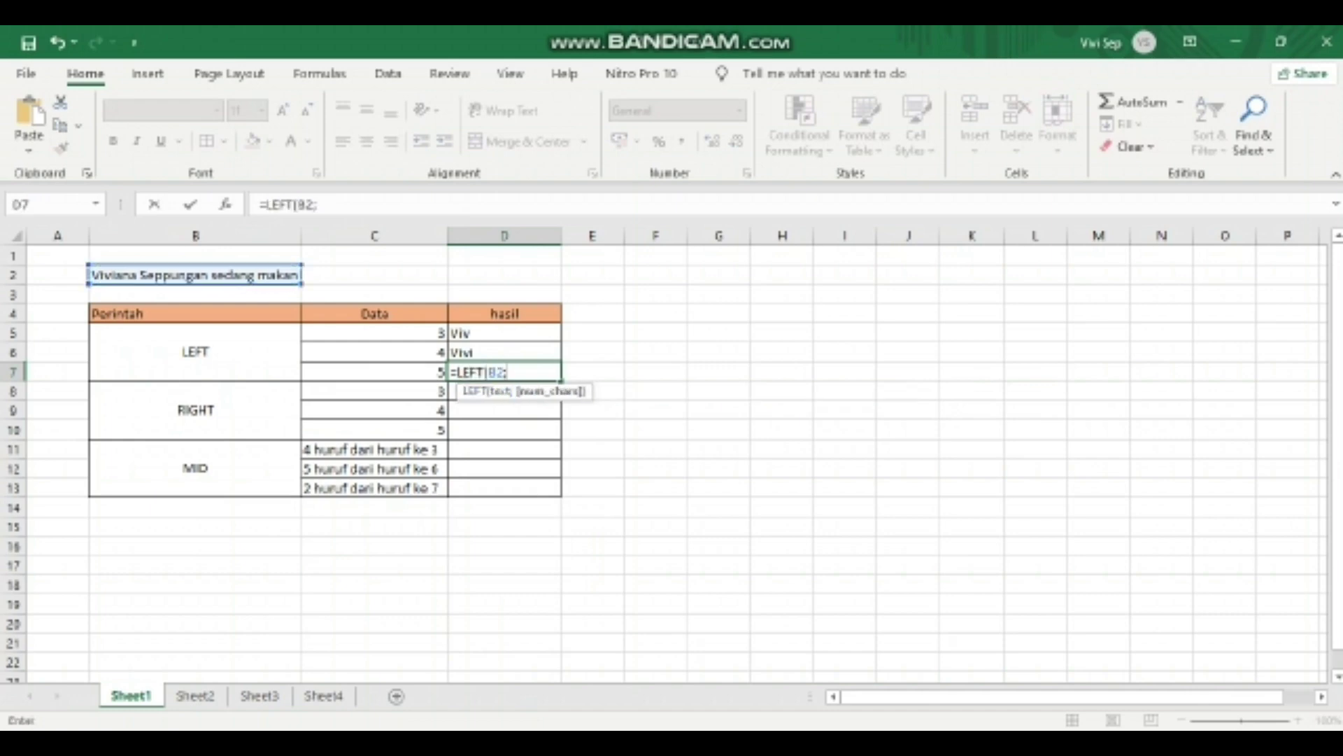
left_click(374, 372)
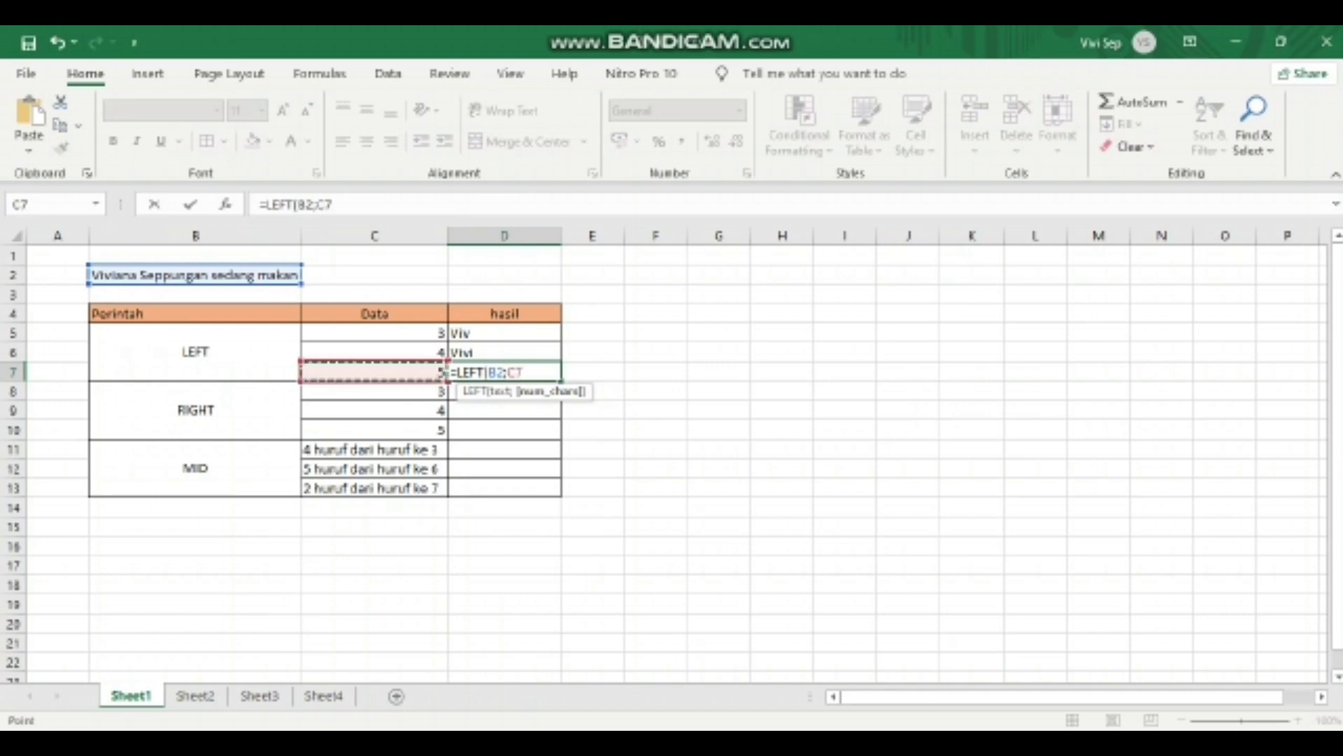
type(")")
key("Return")
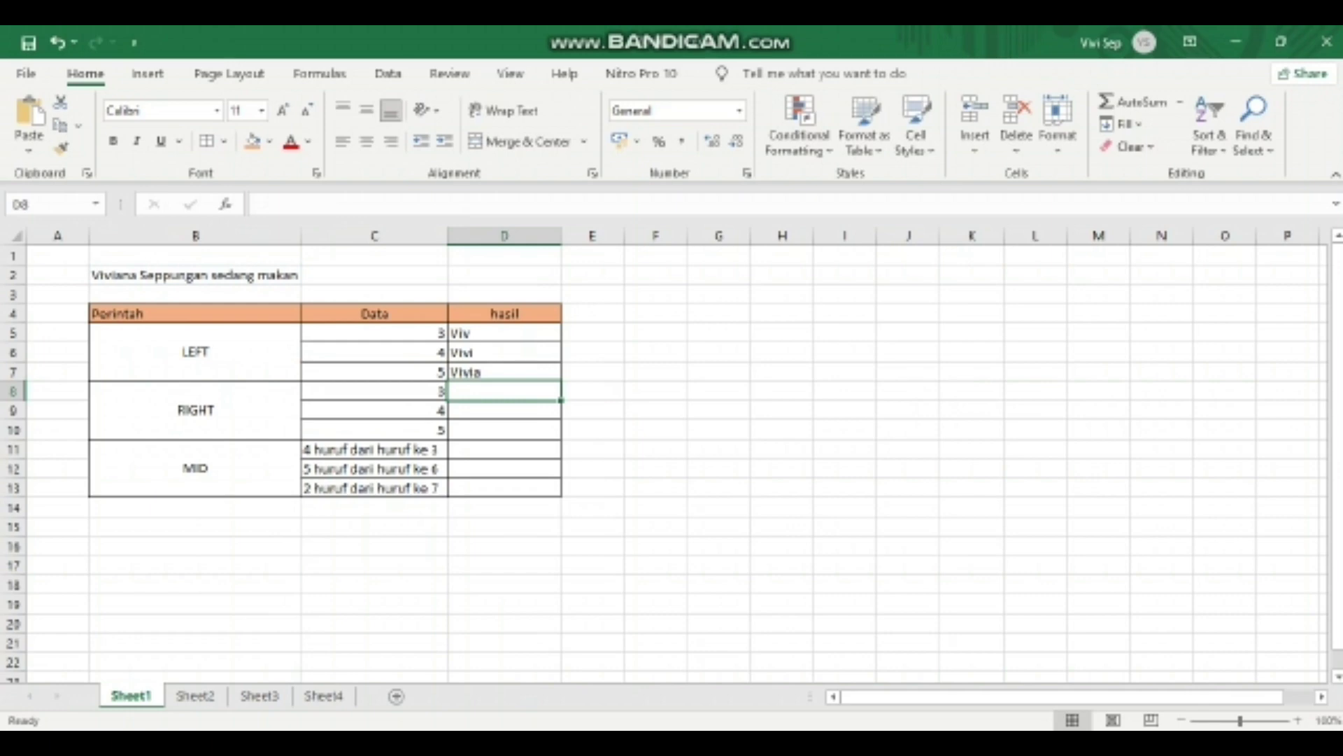
Step: Enter a RIGHT formula in D8 that takes the text from B2 and the character count from C8
type("=rig")
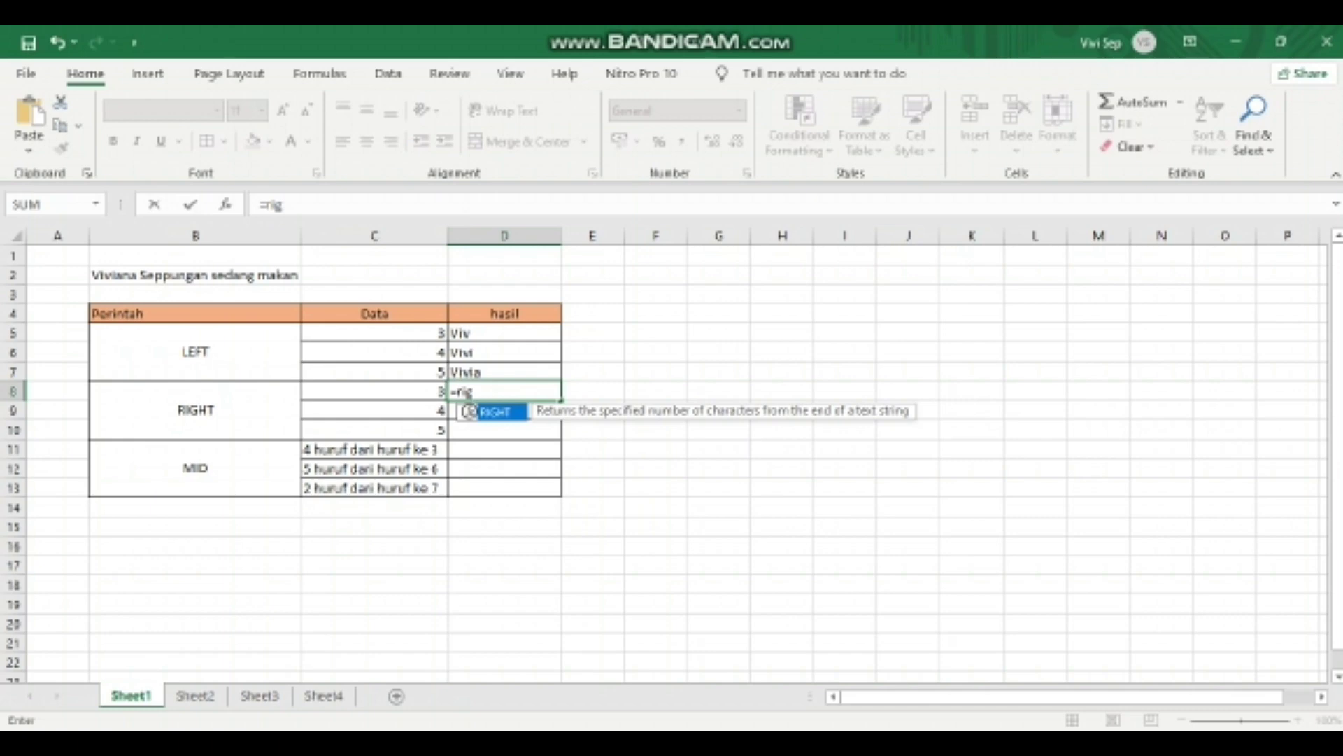
key("Tab")
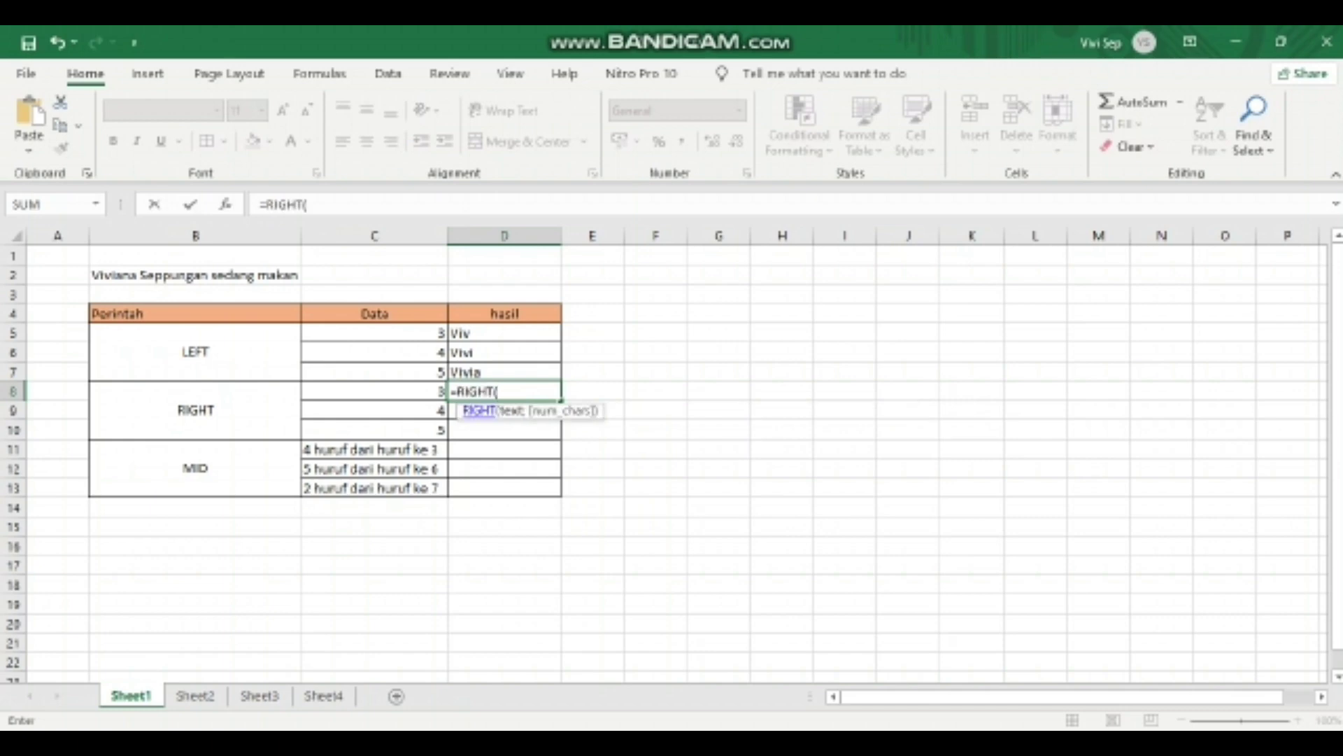
left_click(195, 275)
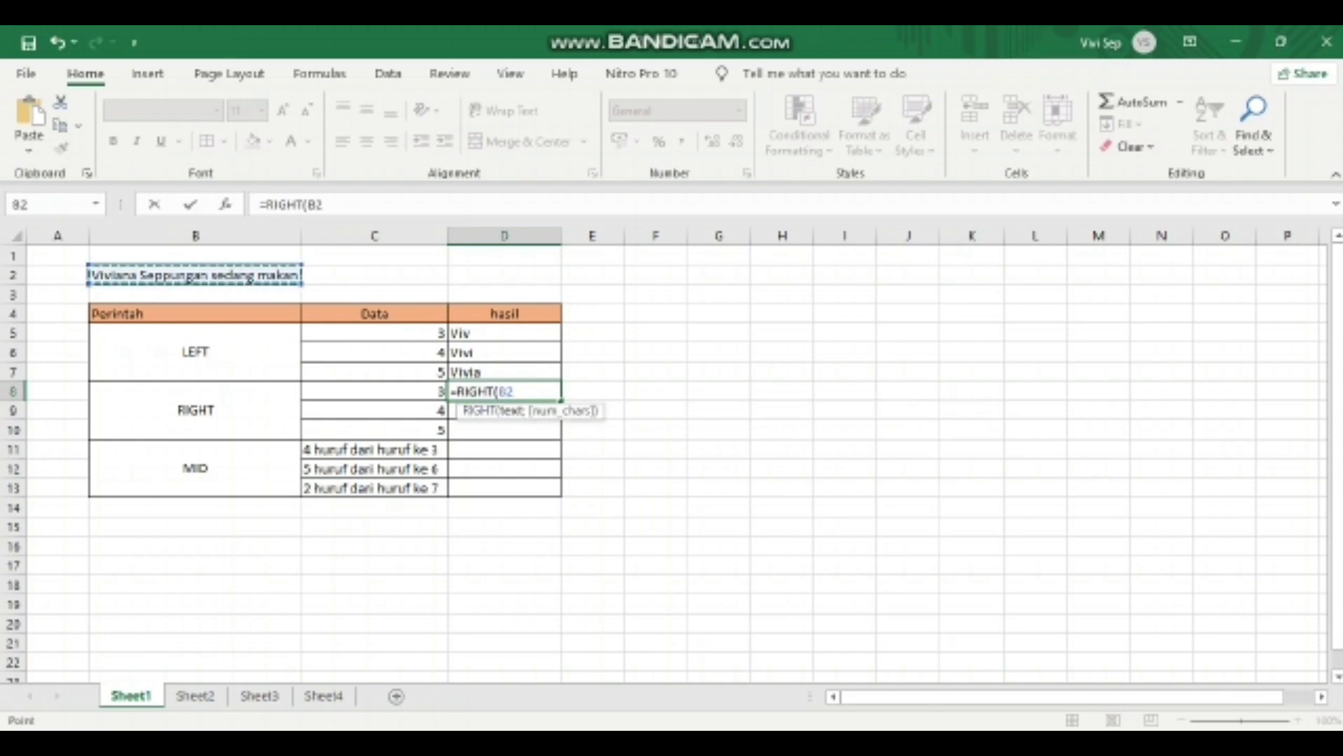
type(";")
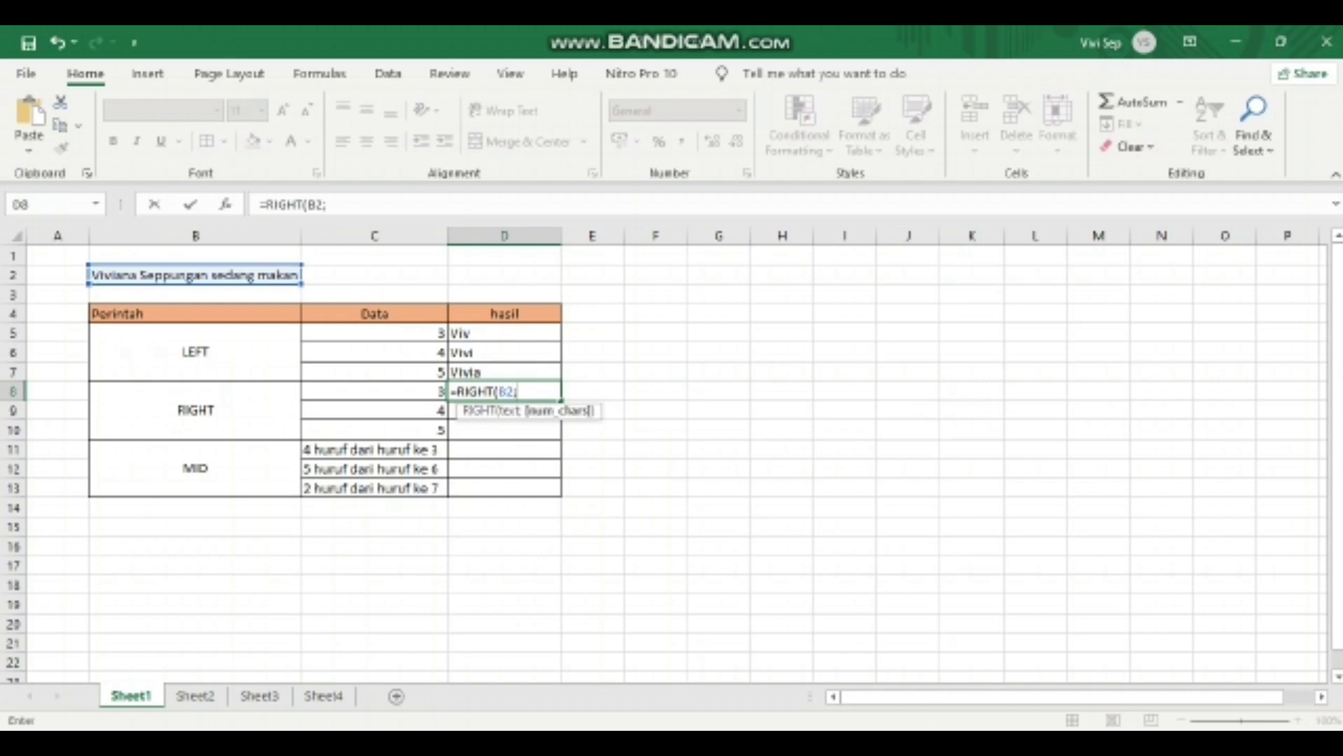
left_click(375, 391)
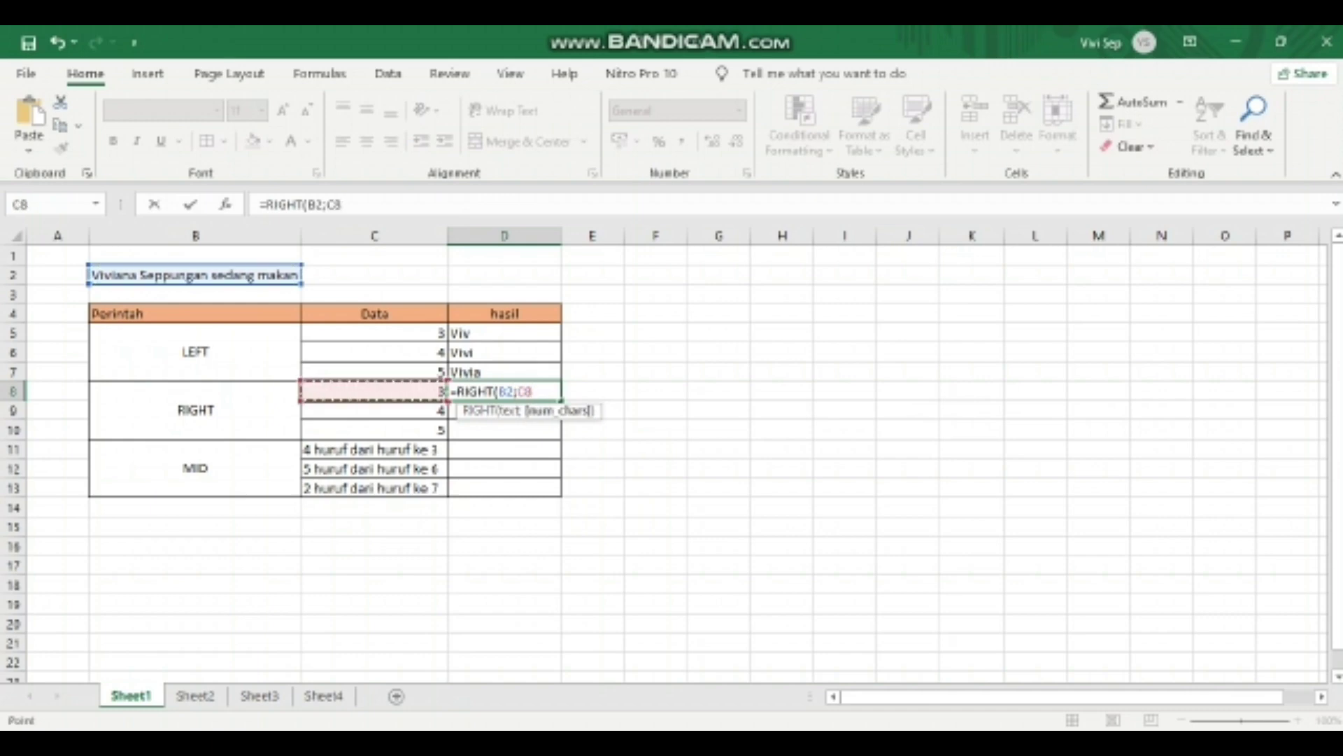
key("Return")
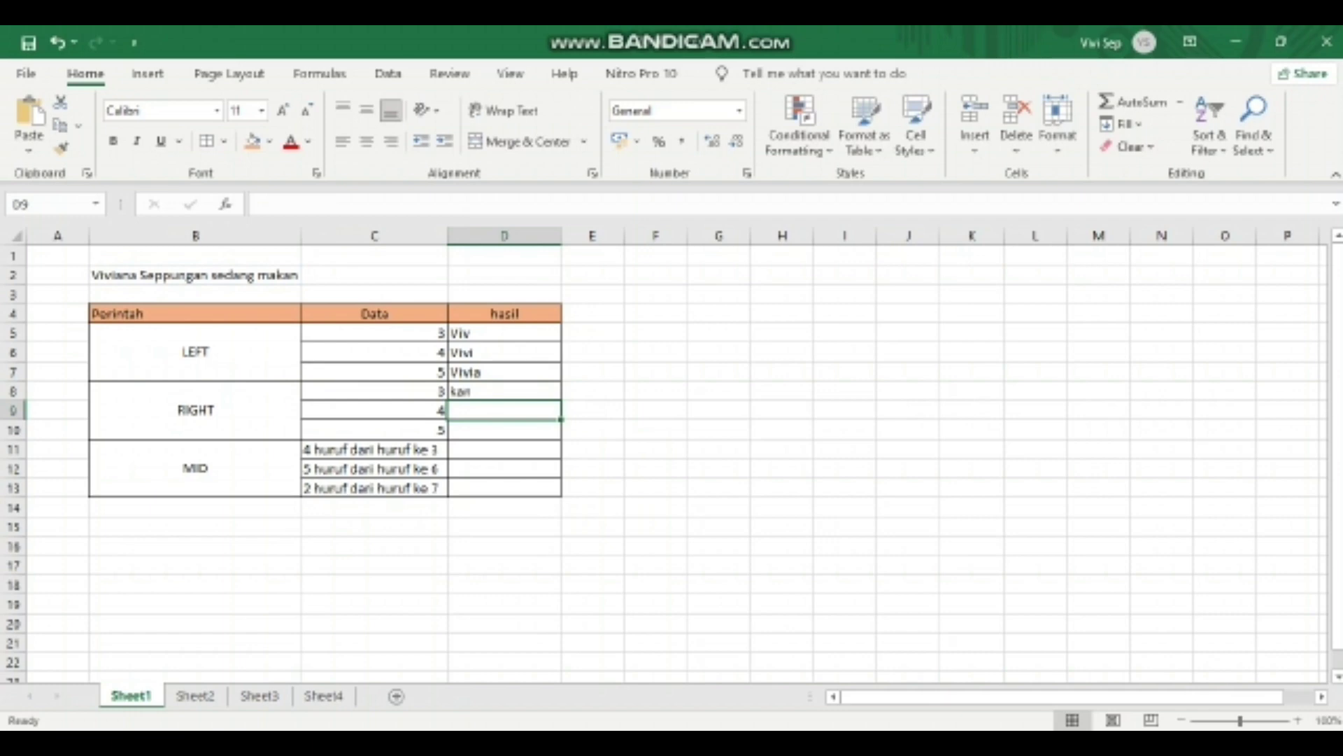
Step: Enter =RIGHT(B2;C9) in cell D9 to extract the sentence's last characters
type("=ri")
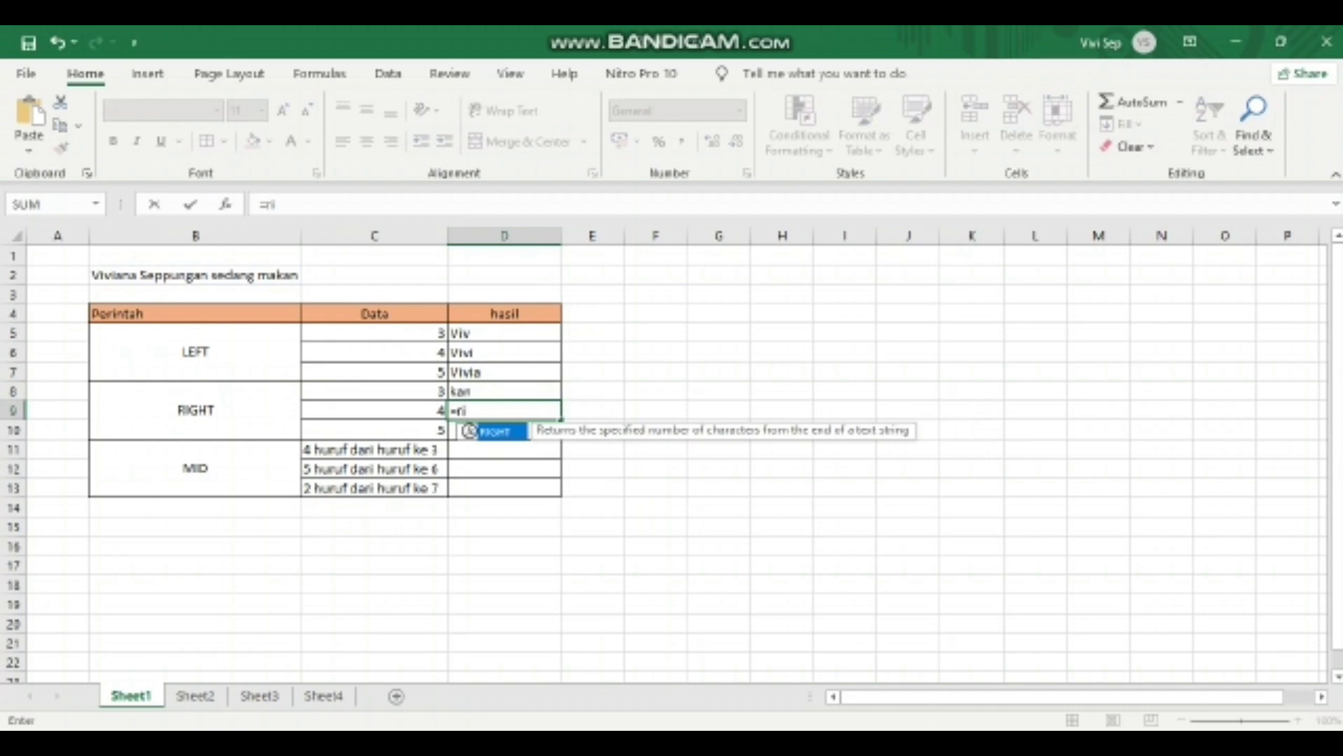
key("Tab")
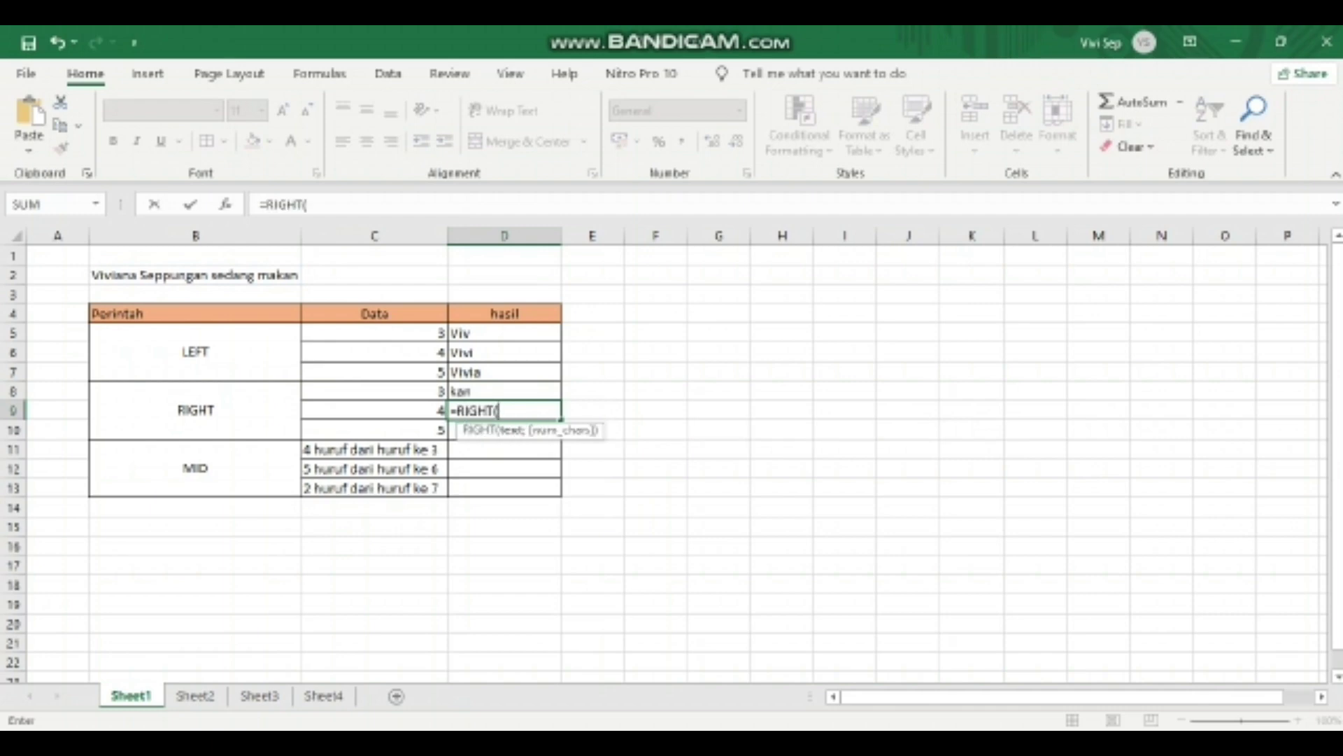
left_click(195, 275)
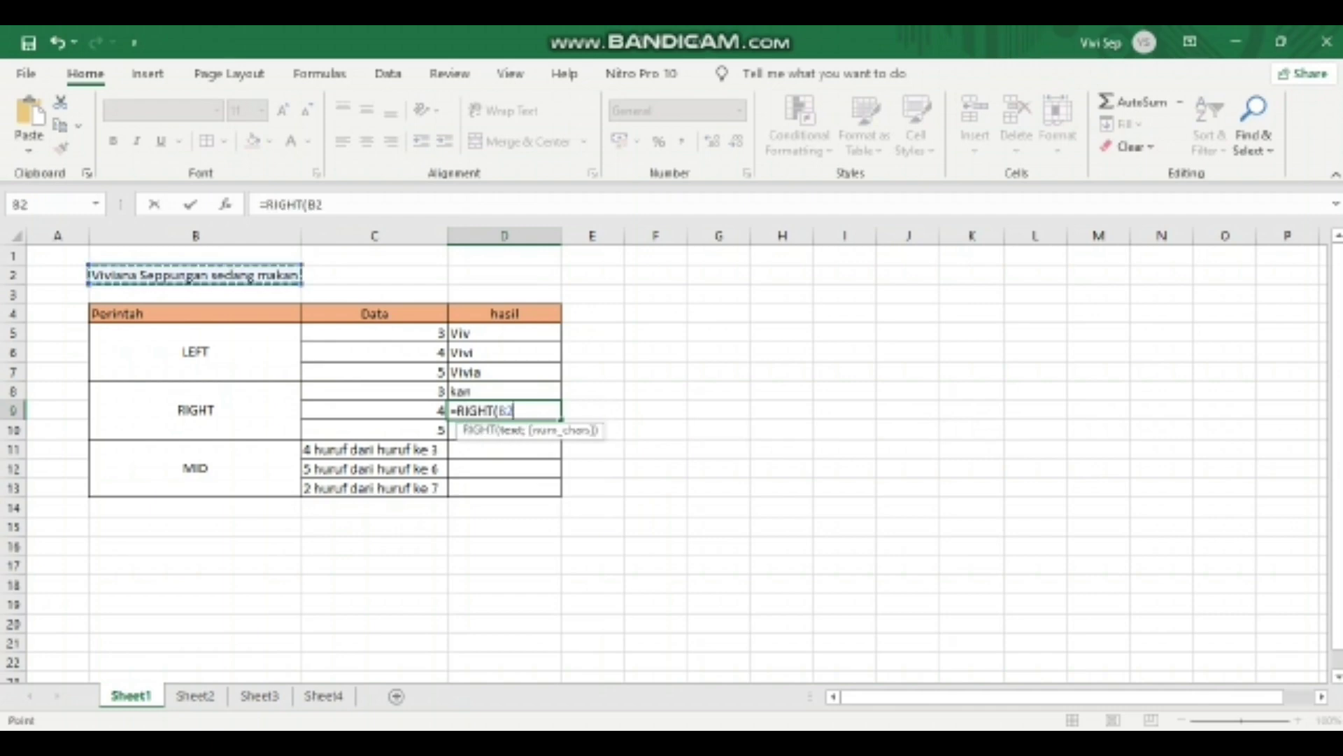
type(";")
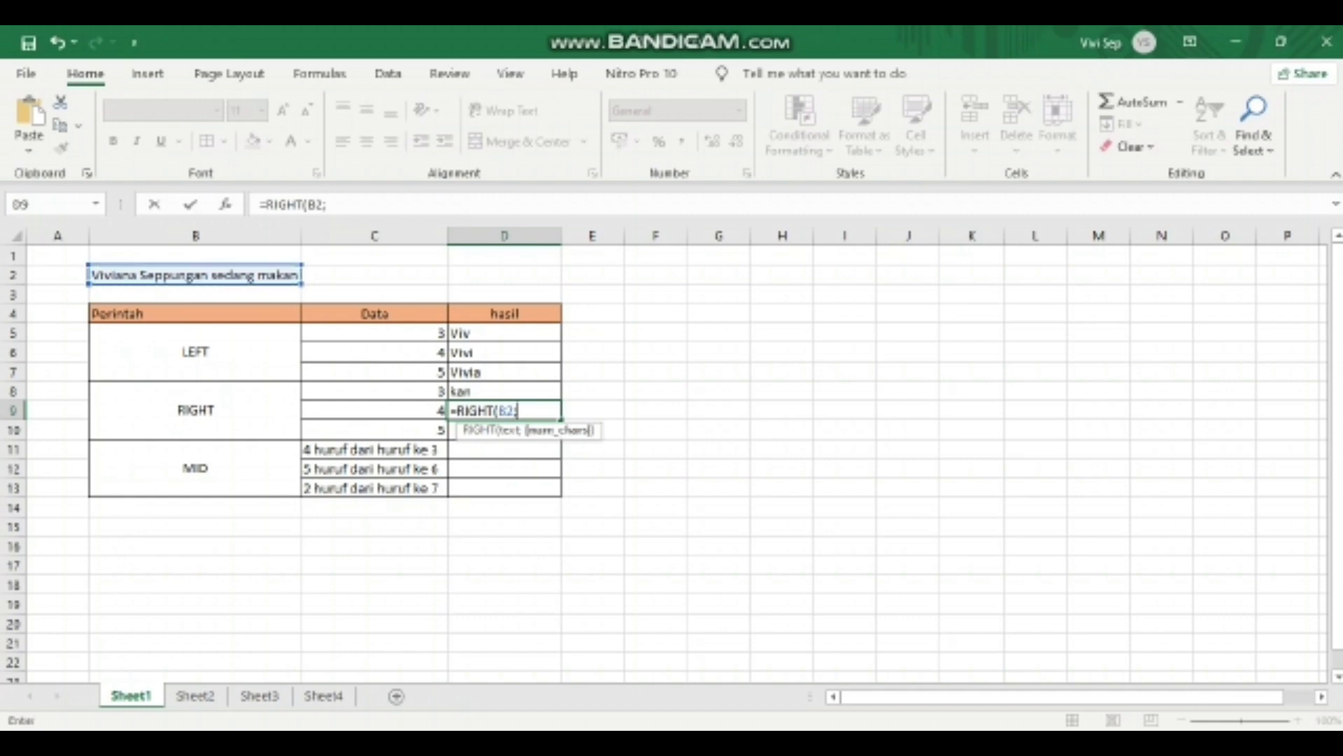
left_click(373, 410)
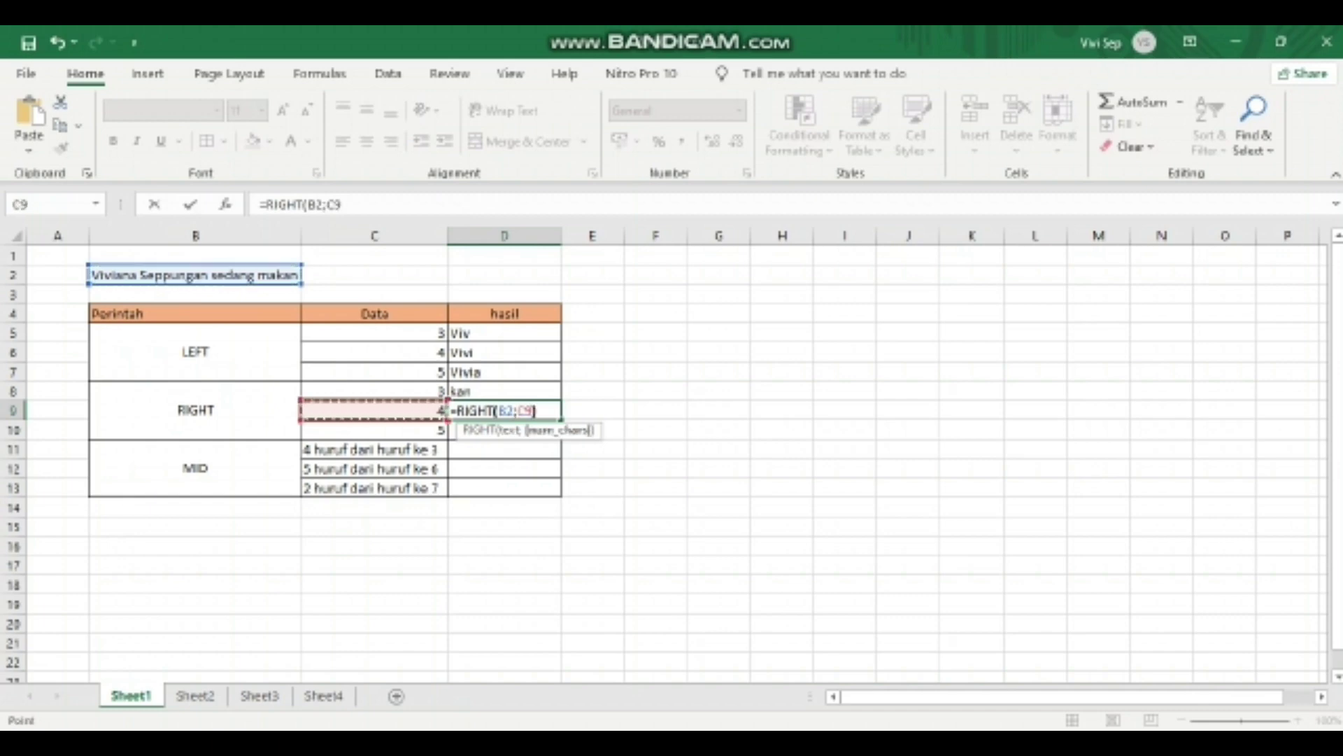
key("ctrl+Return")
key("Return")
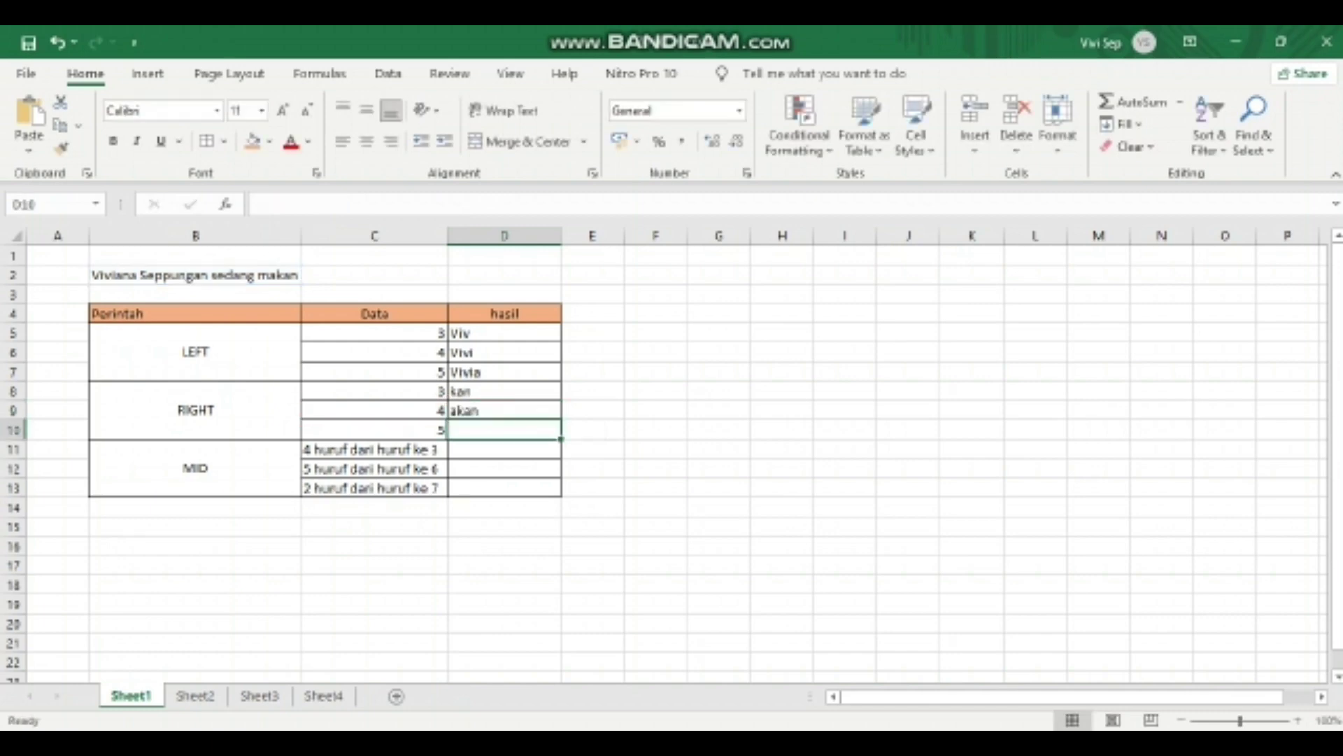
Step: Enter =RIGHT(B2;C10) in D10 to complete the RIGHT rows of the hasil column
type("=")
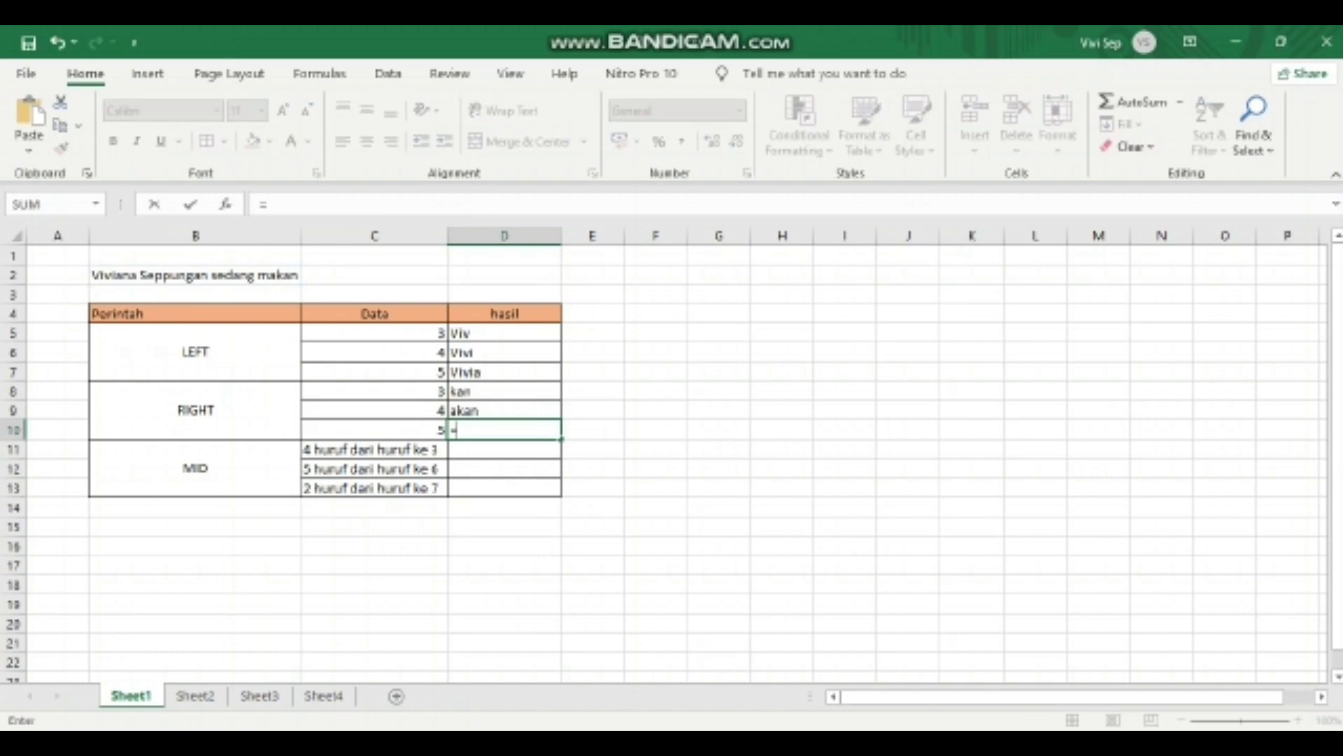
type("righ")
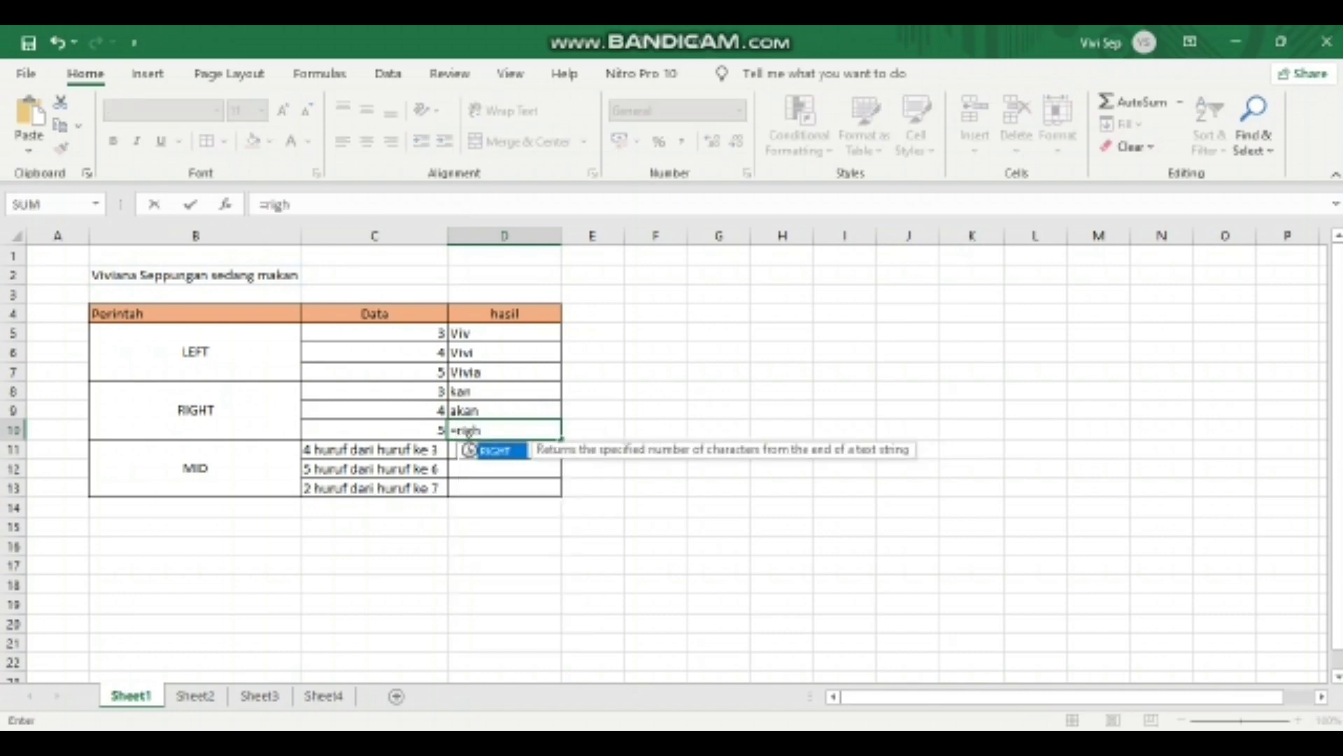
key("Tab")
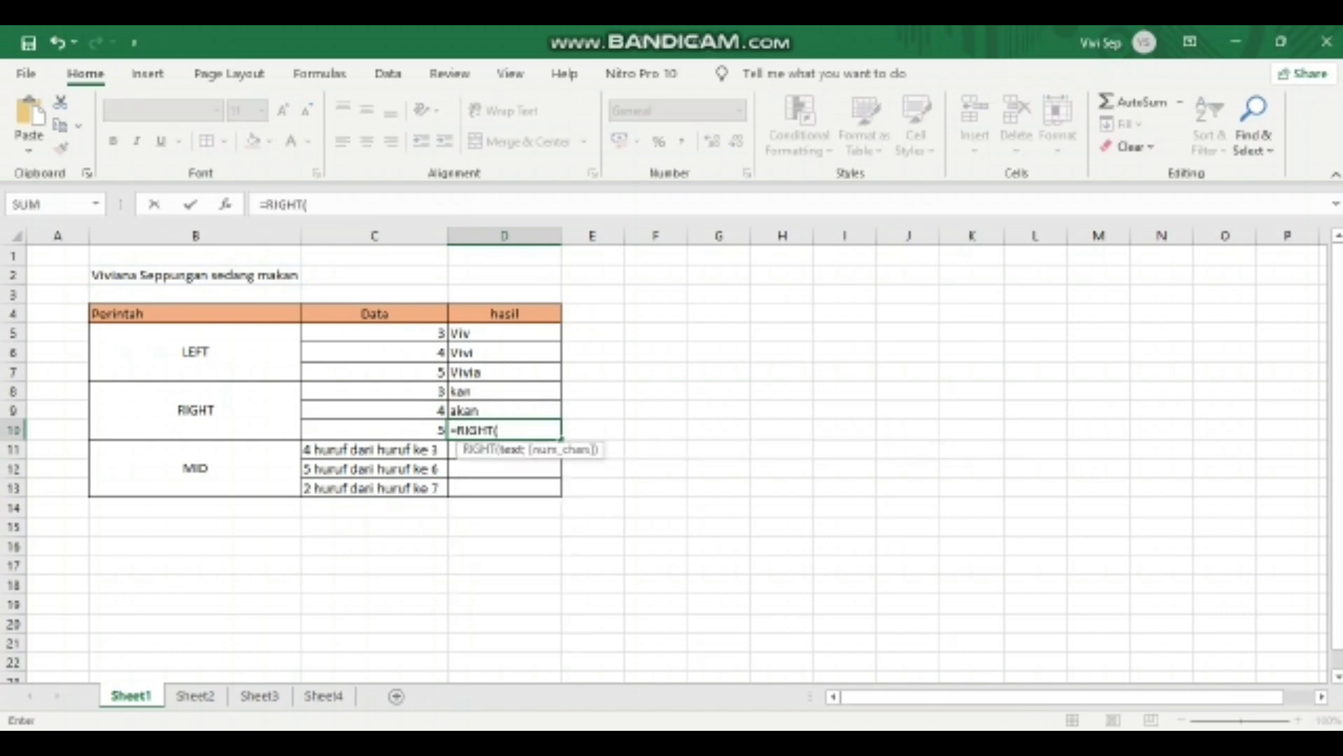
left_click(182, 280)
type(";")
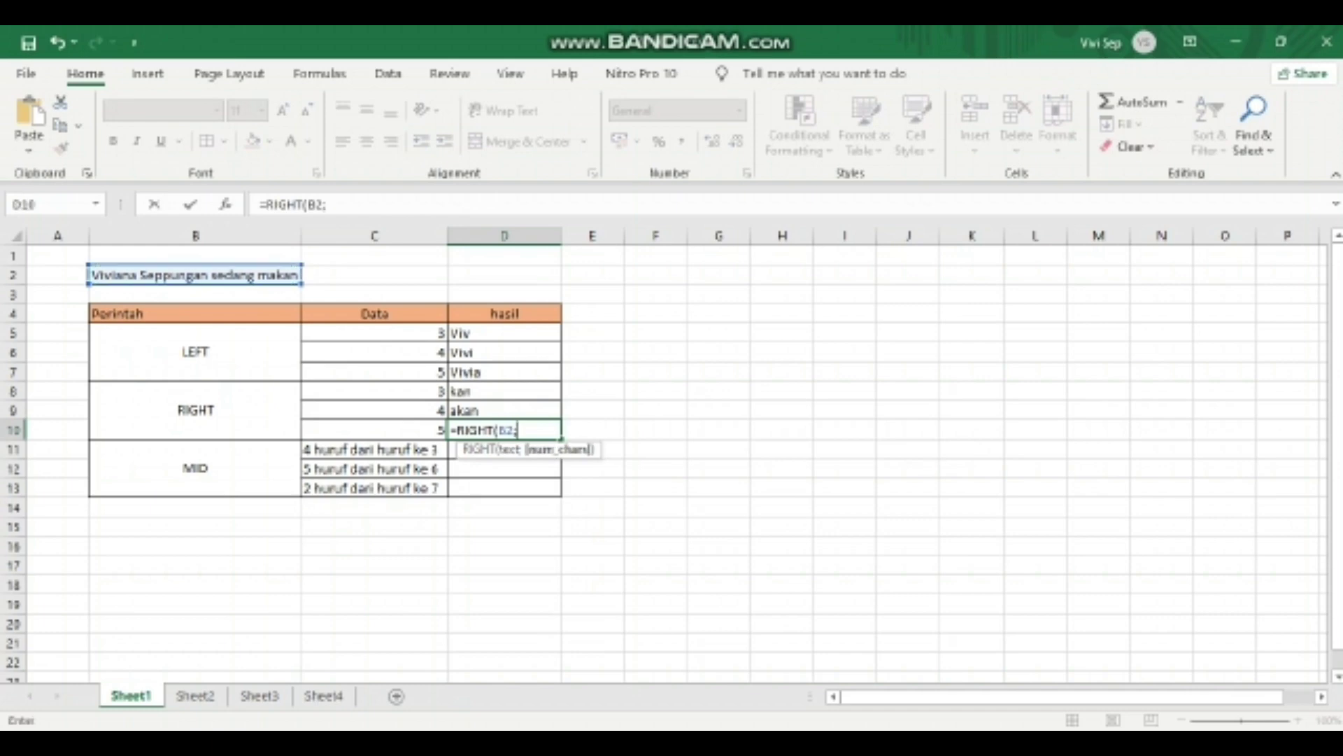
key("Left")
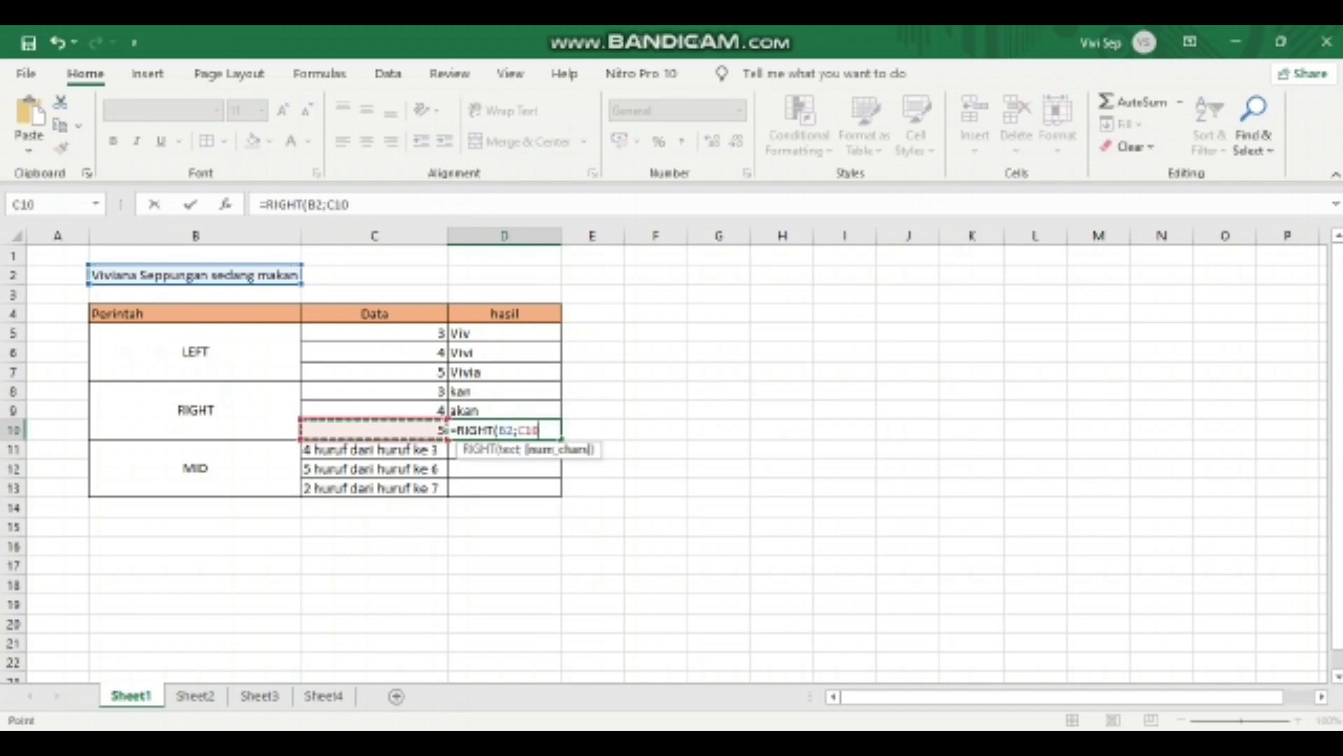
type(")")
key("Return")
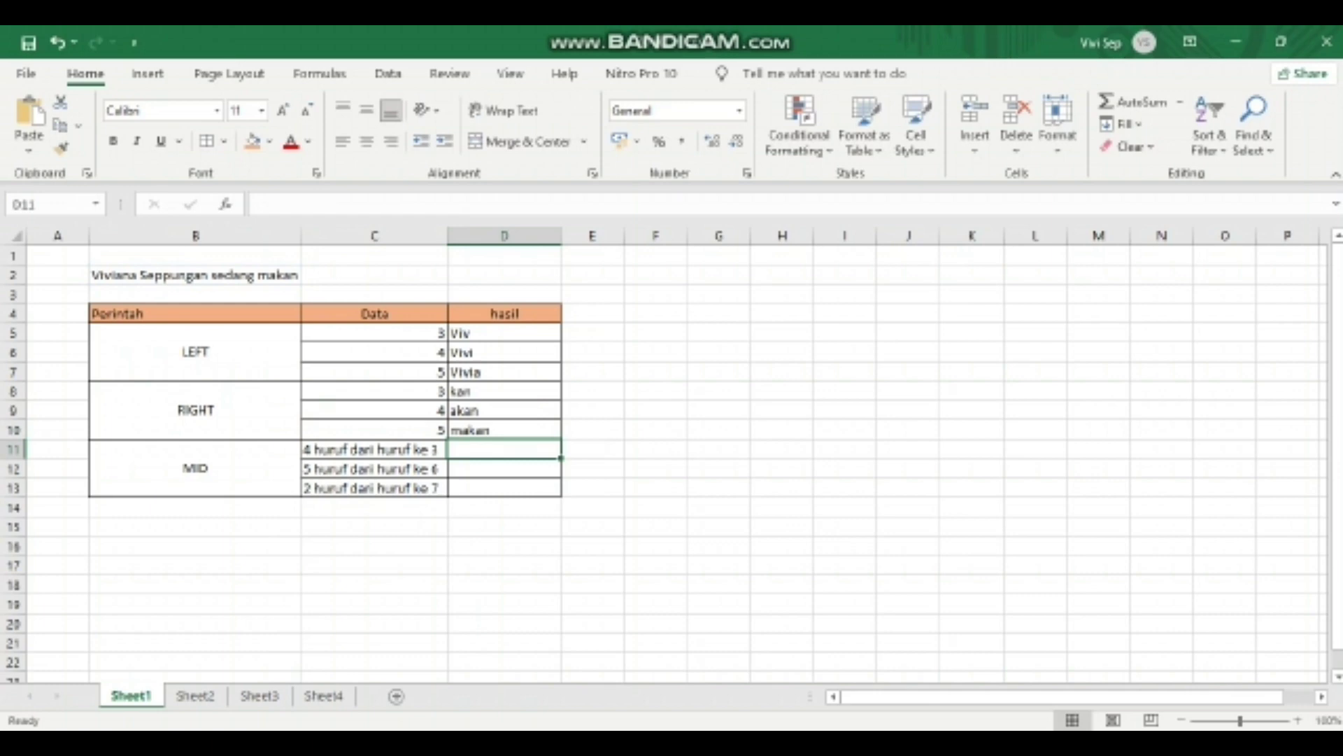
Step: Enter the formula =MID(B2;3;4) in D11 for the first MID row
type("=mid")
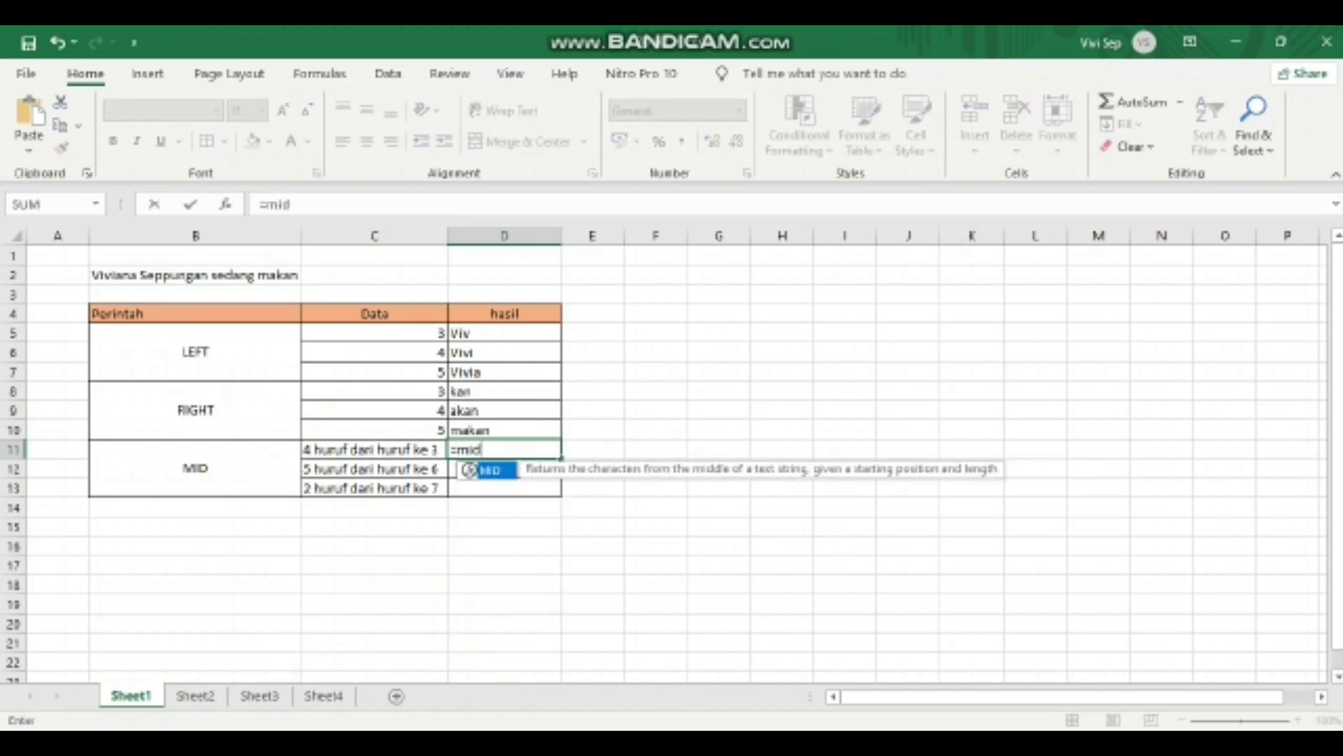
key("Tab")
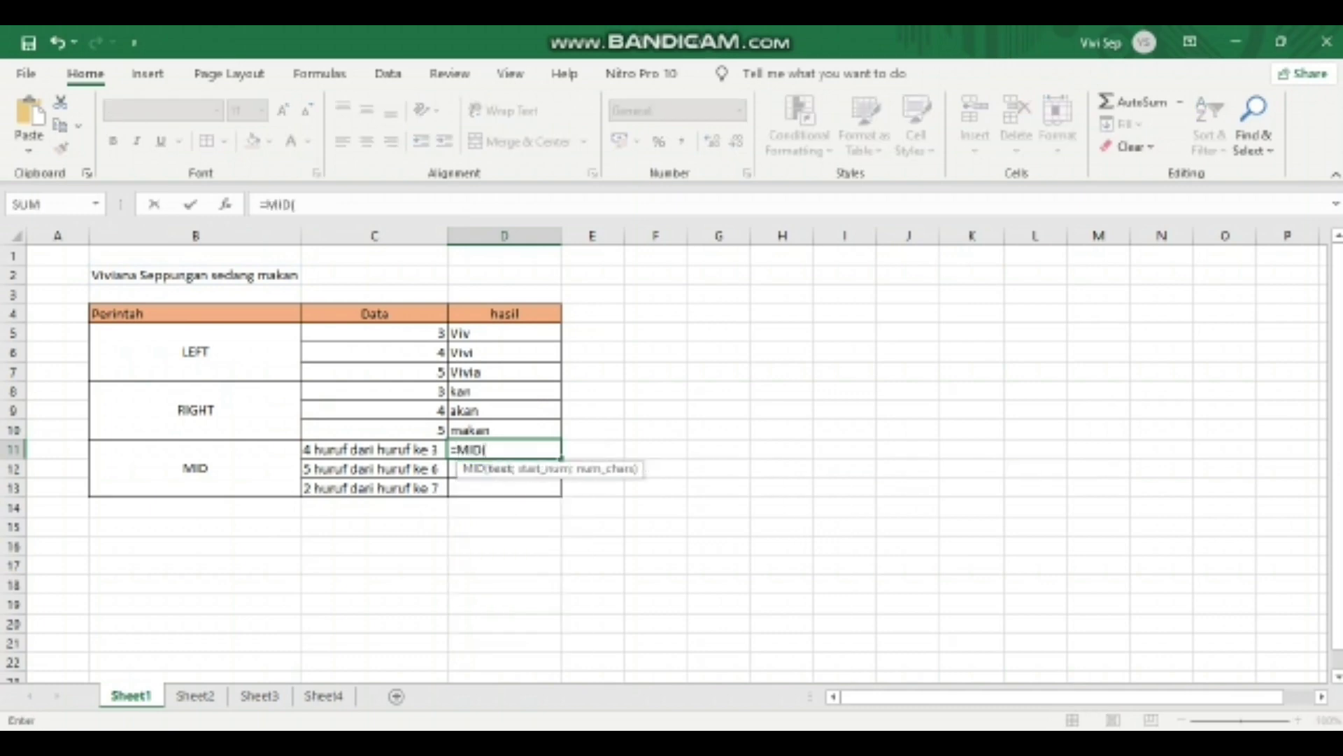
left_click(195, 275)
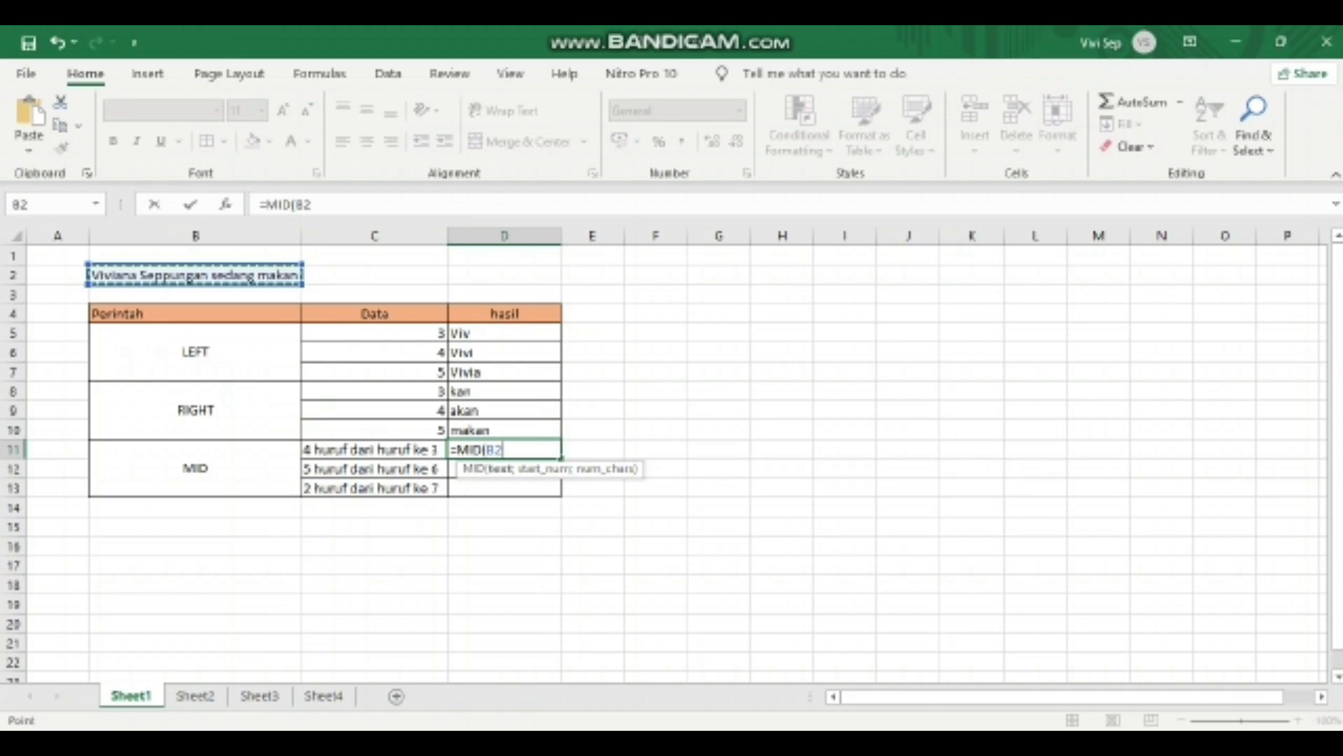
type(";")
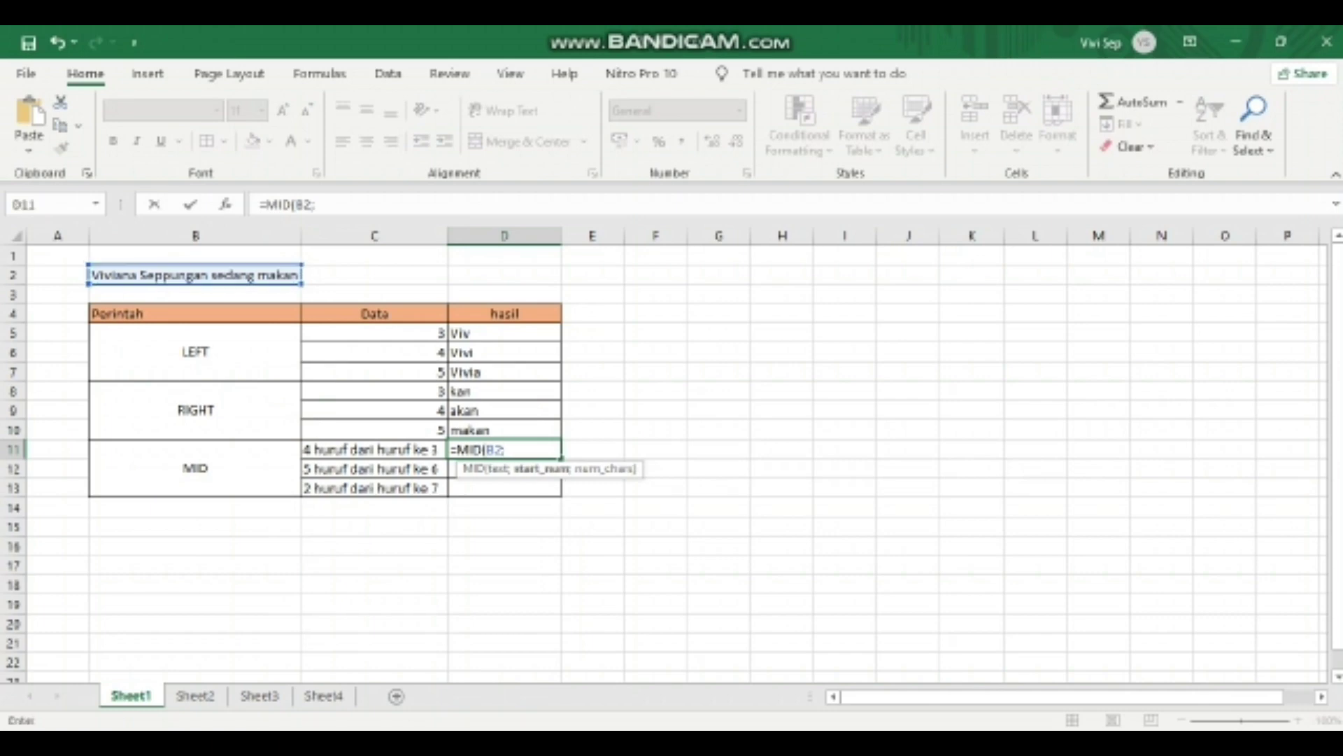
type("3;4)")
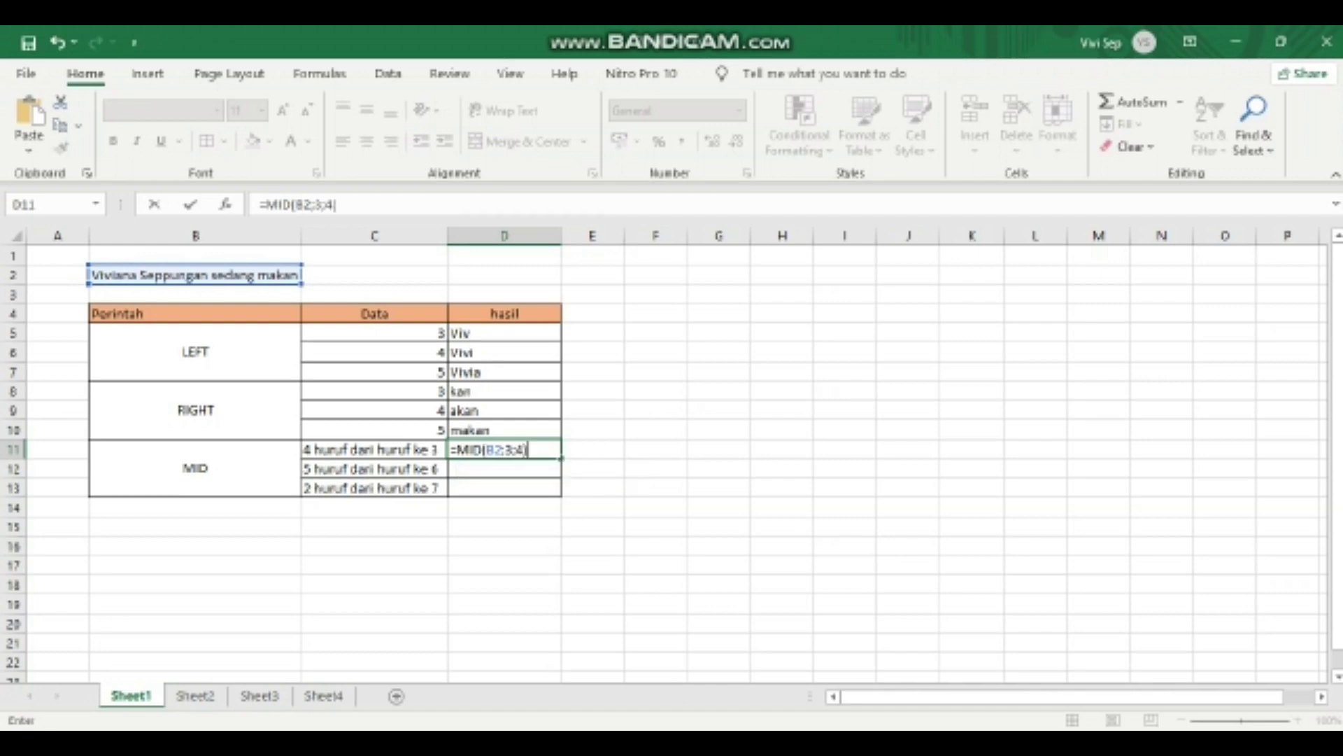
key("Return")
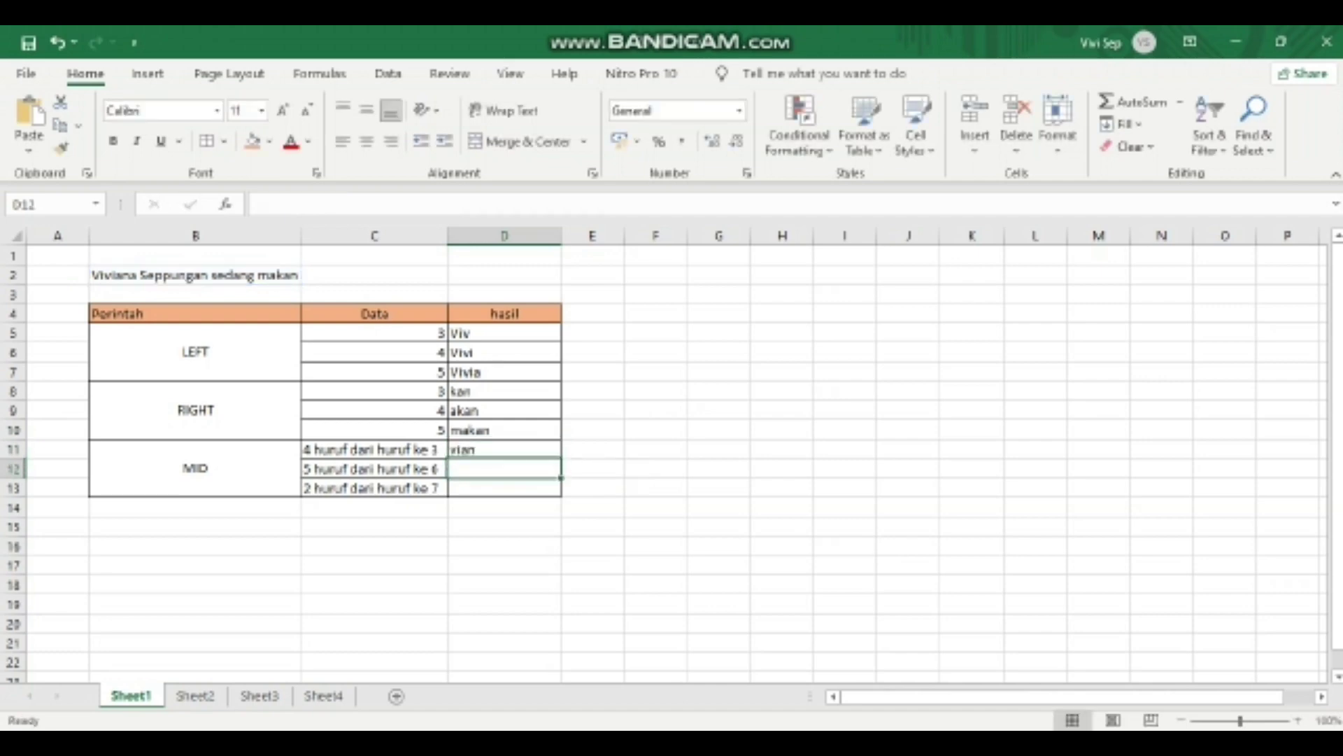
Step: Start a MID formula on B2 in D12, discard it, and undo the MID entry in D11
type("=mid")
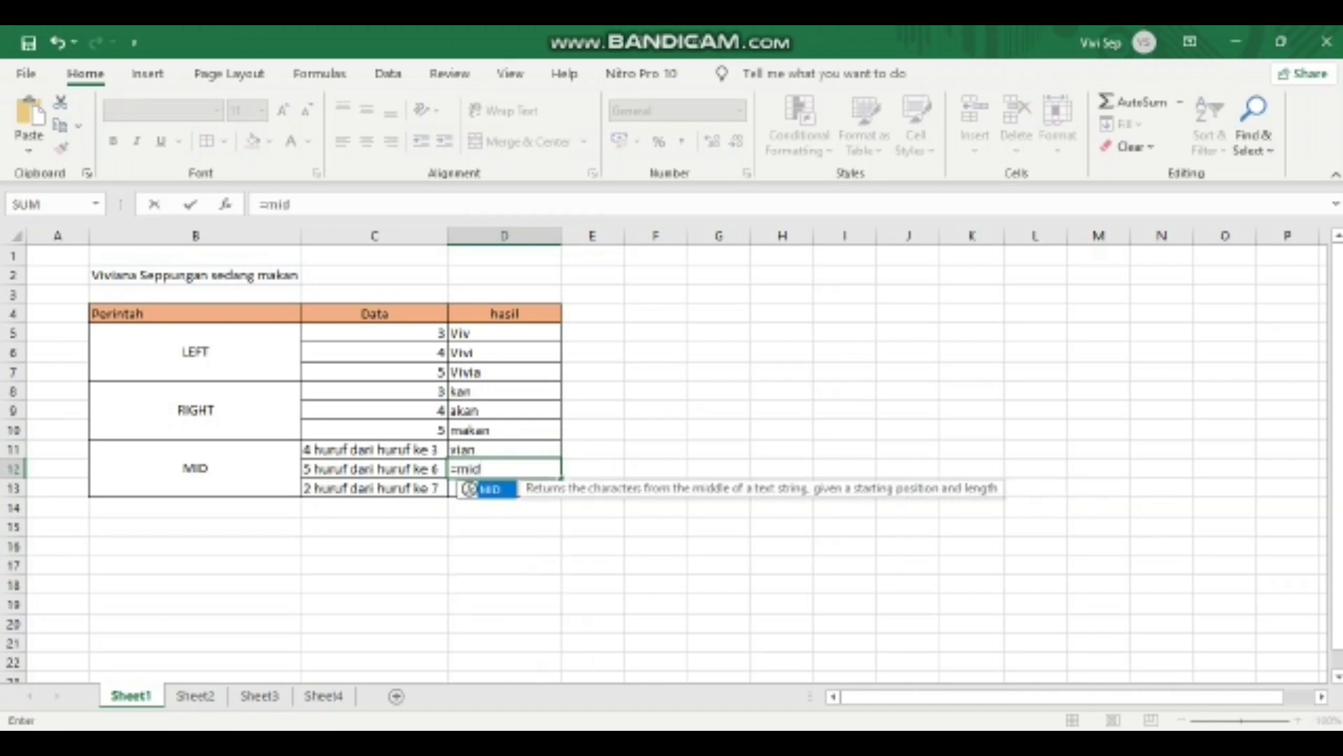
key("Tab")
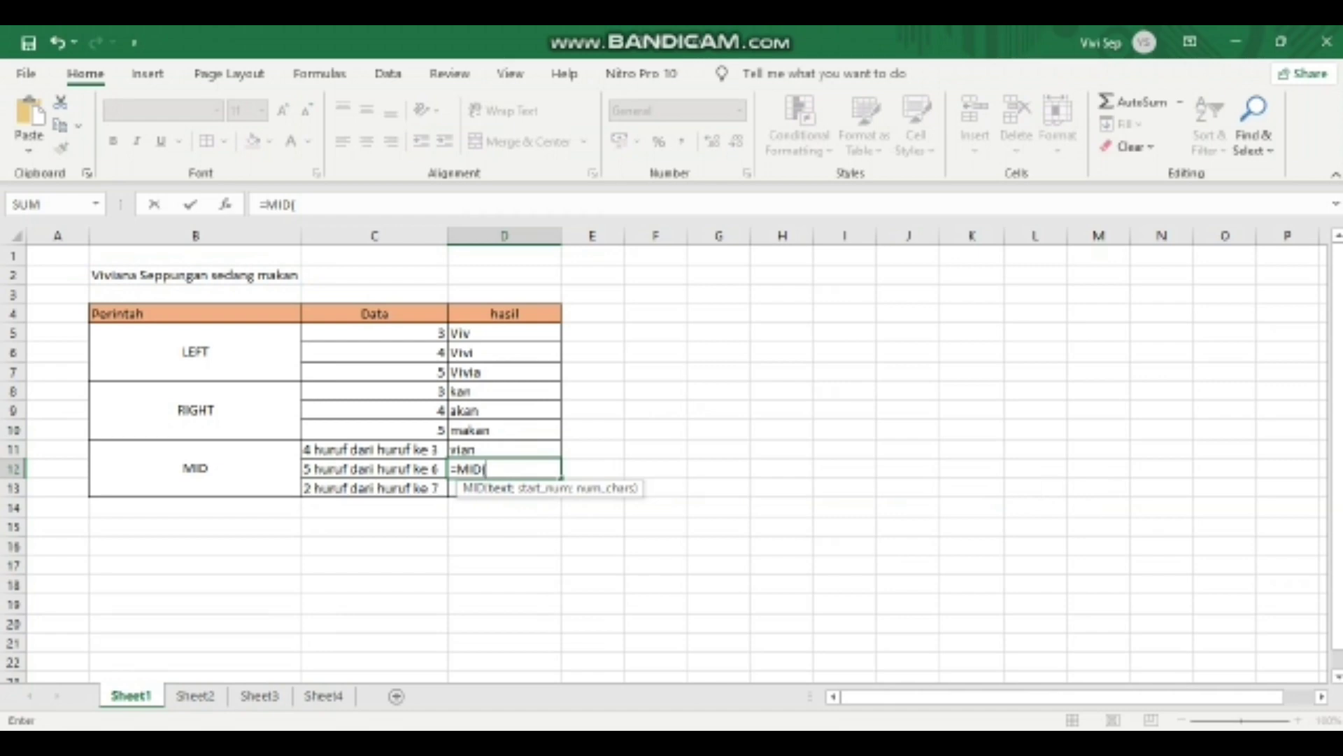
left_click(195, 275)
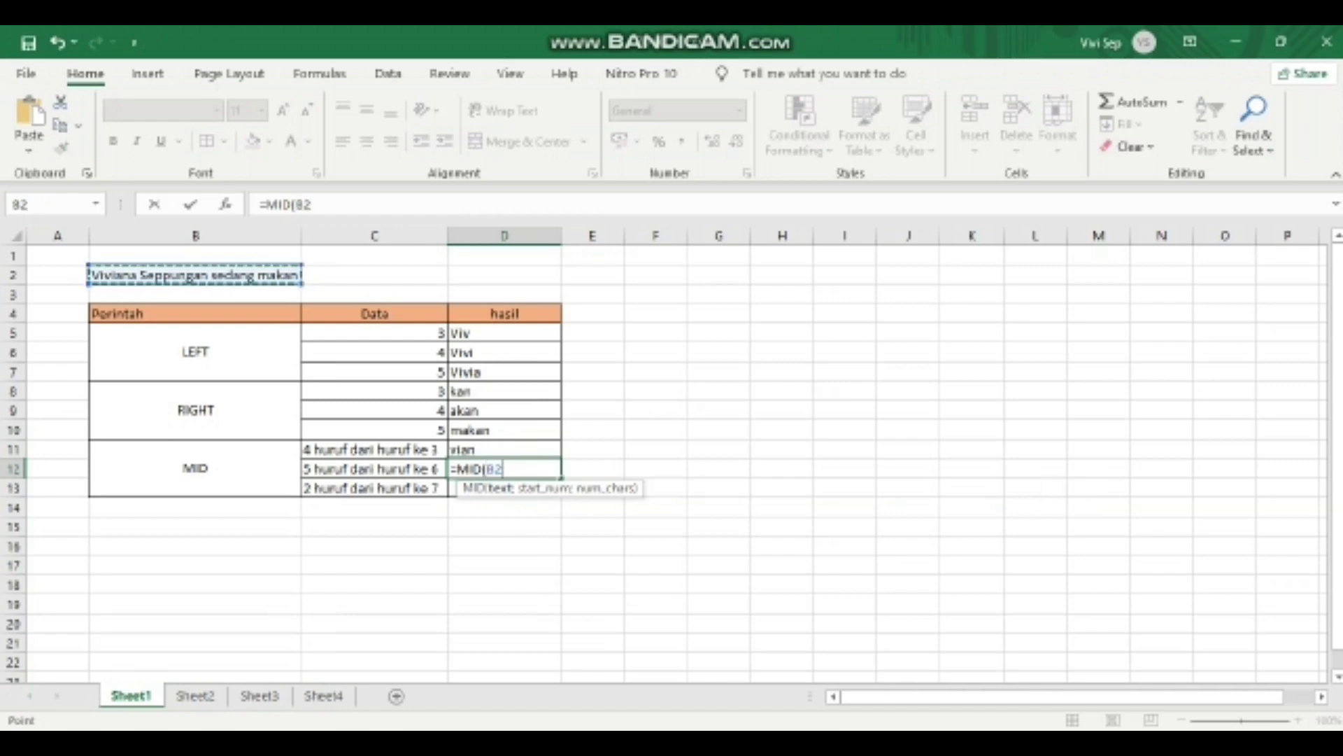
type(";")
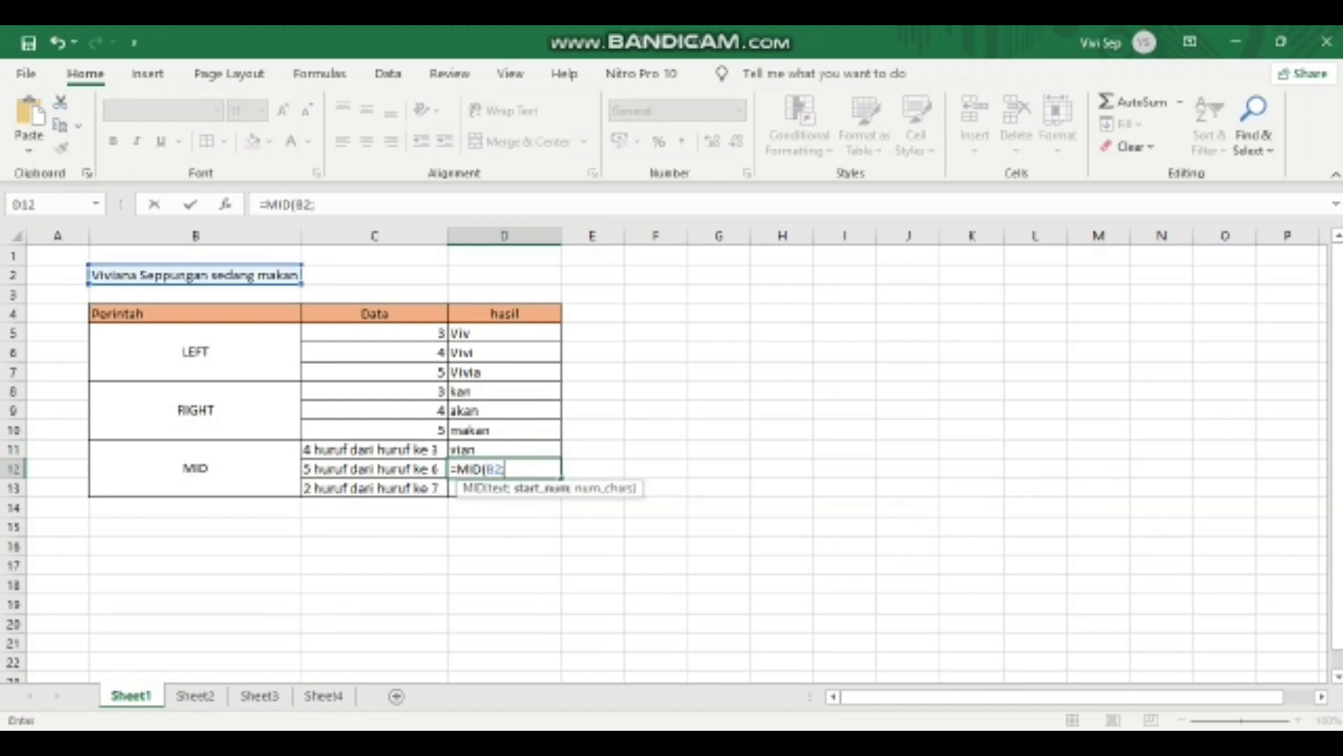
key("Escape")
key("ctrl+z")
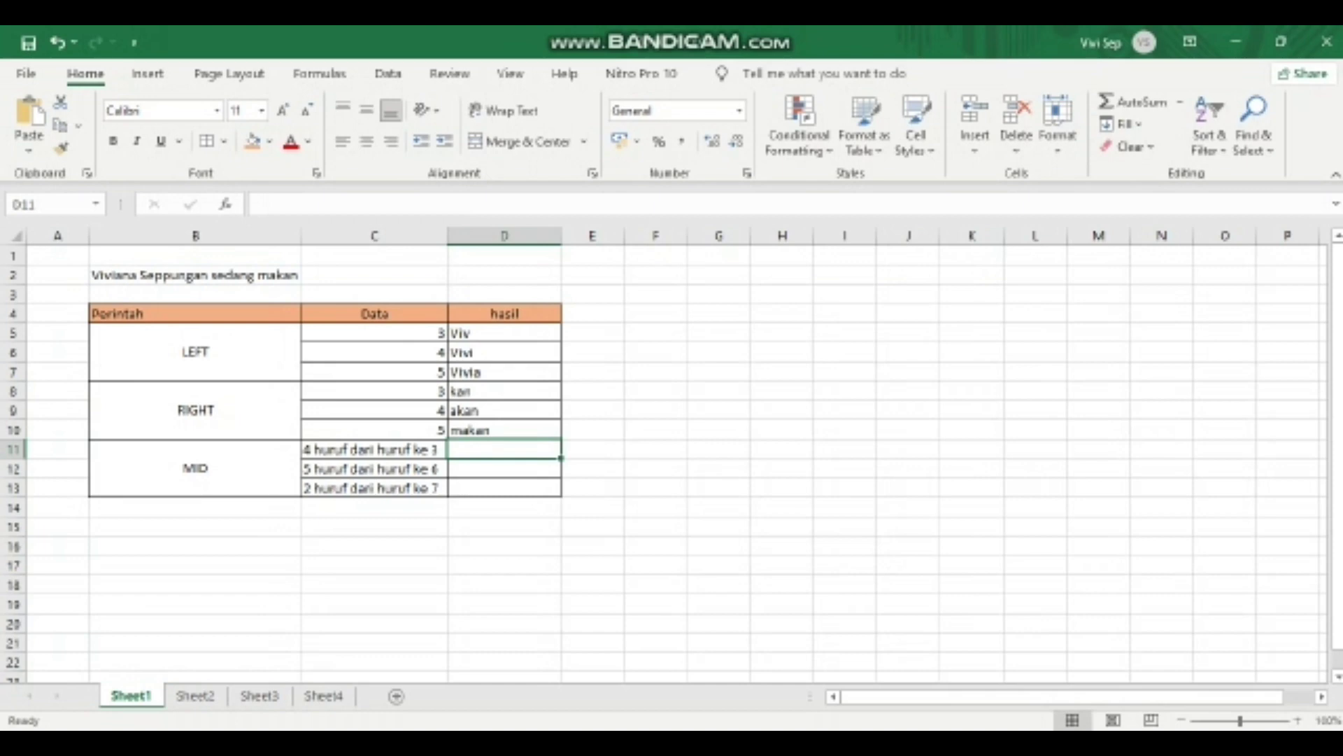
Step: Enter a MID formula in D11 that takes 4 characters from the text in B2, starting at character 3
type("=mid")
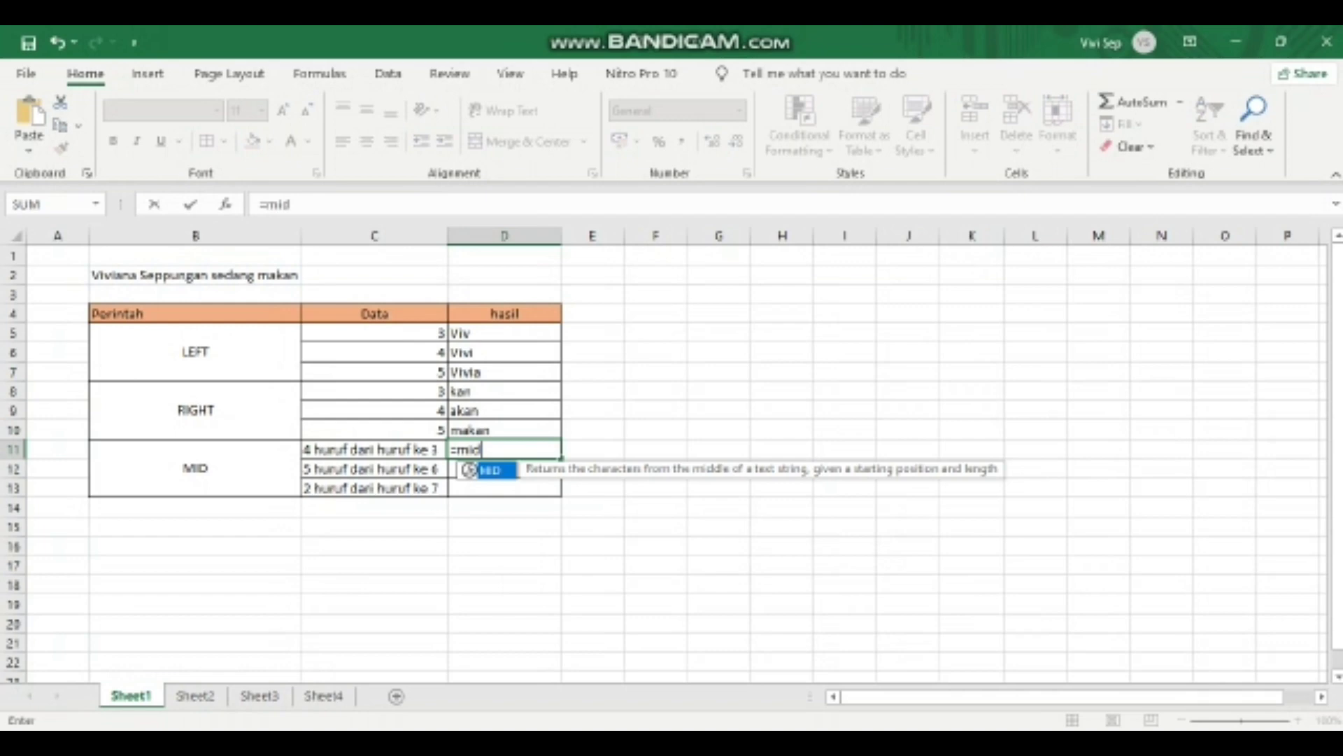
key("Tab")
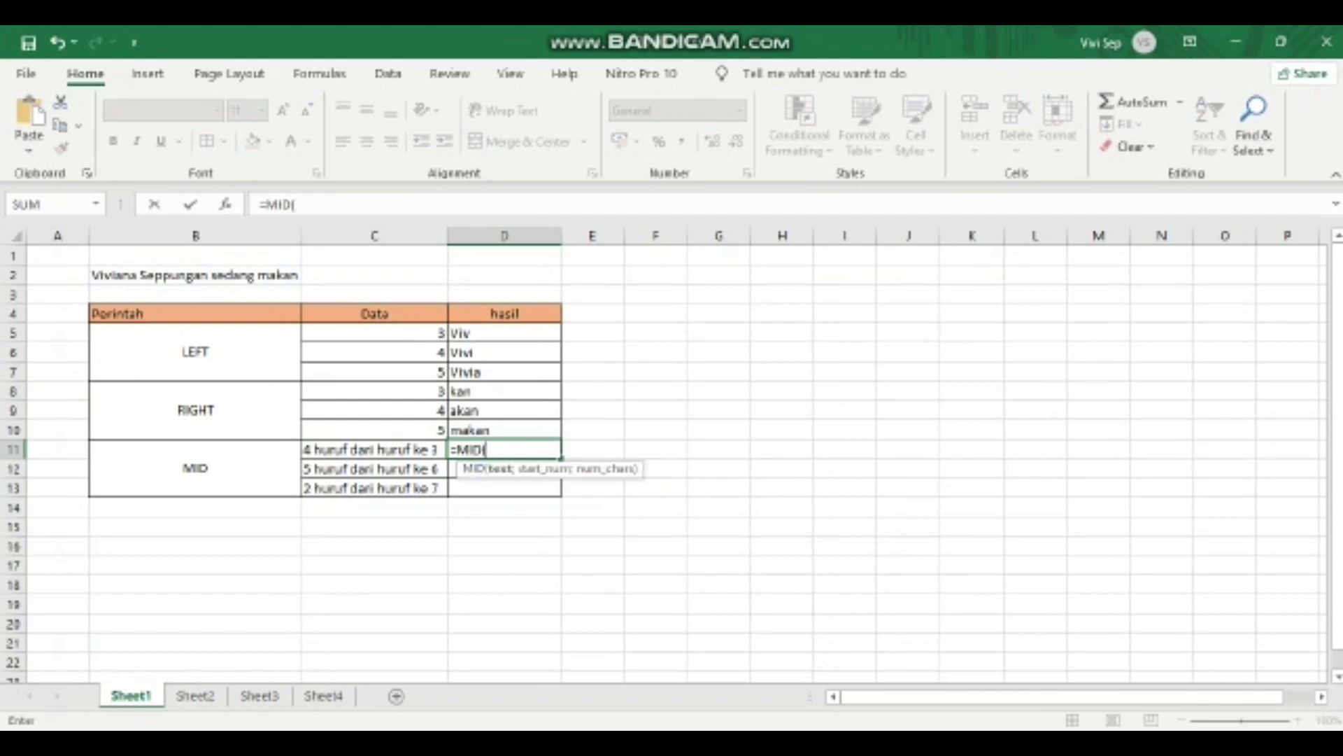
left_click(195, 275)
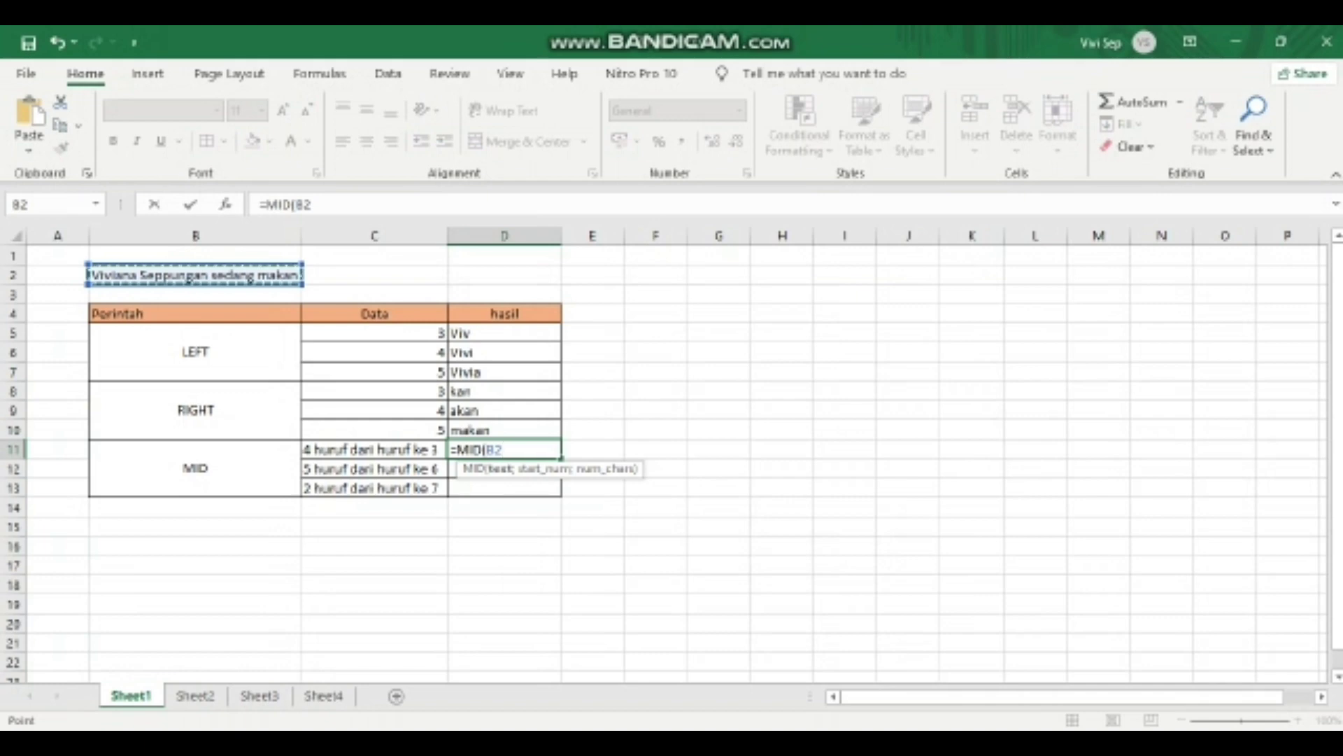
type(";")
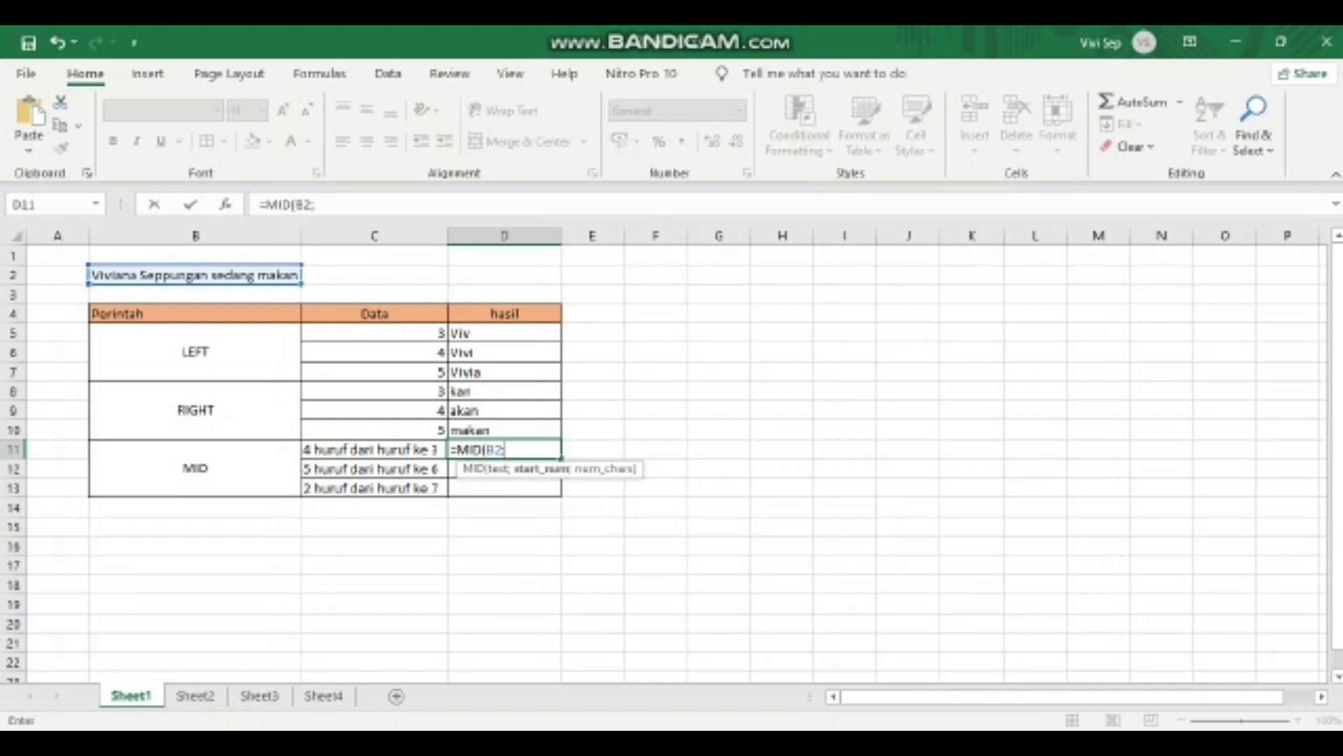
type("3;")
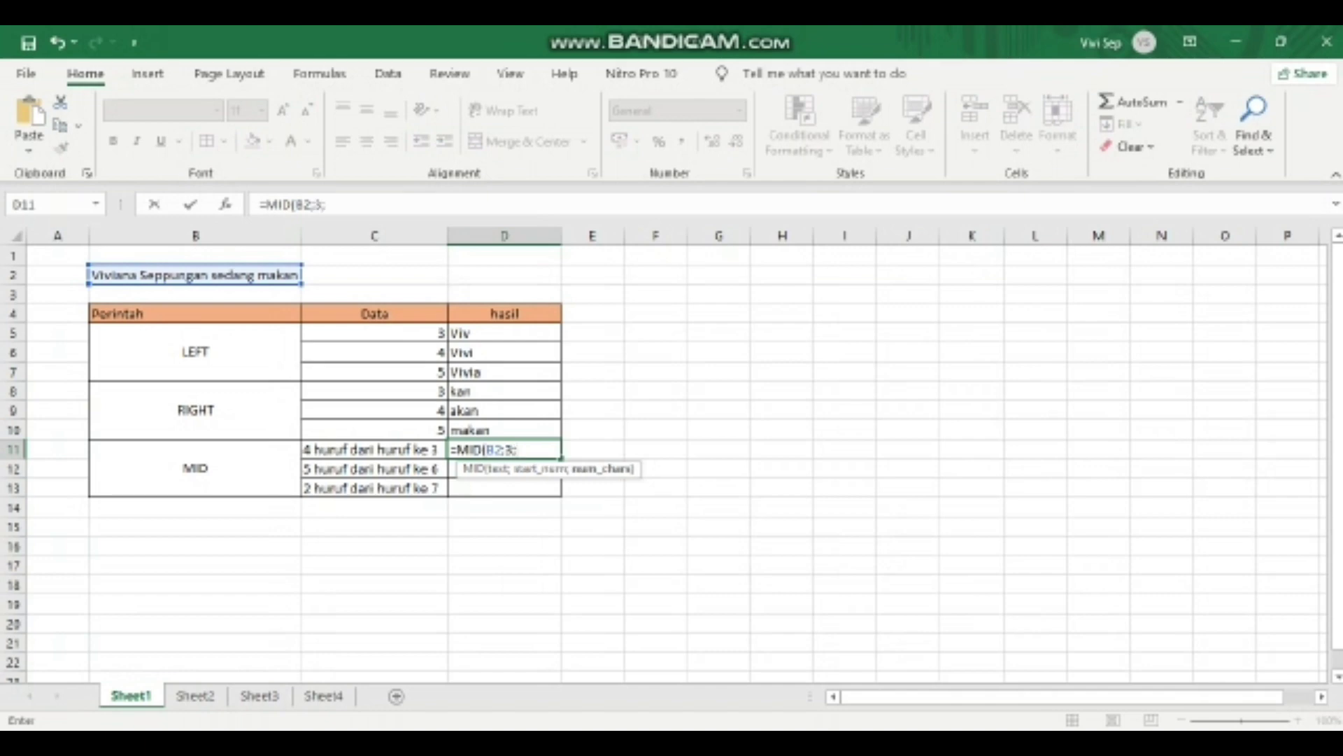
type("4)")
key("Return")
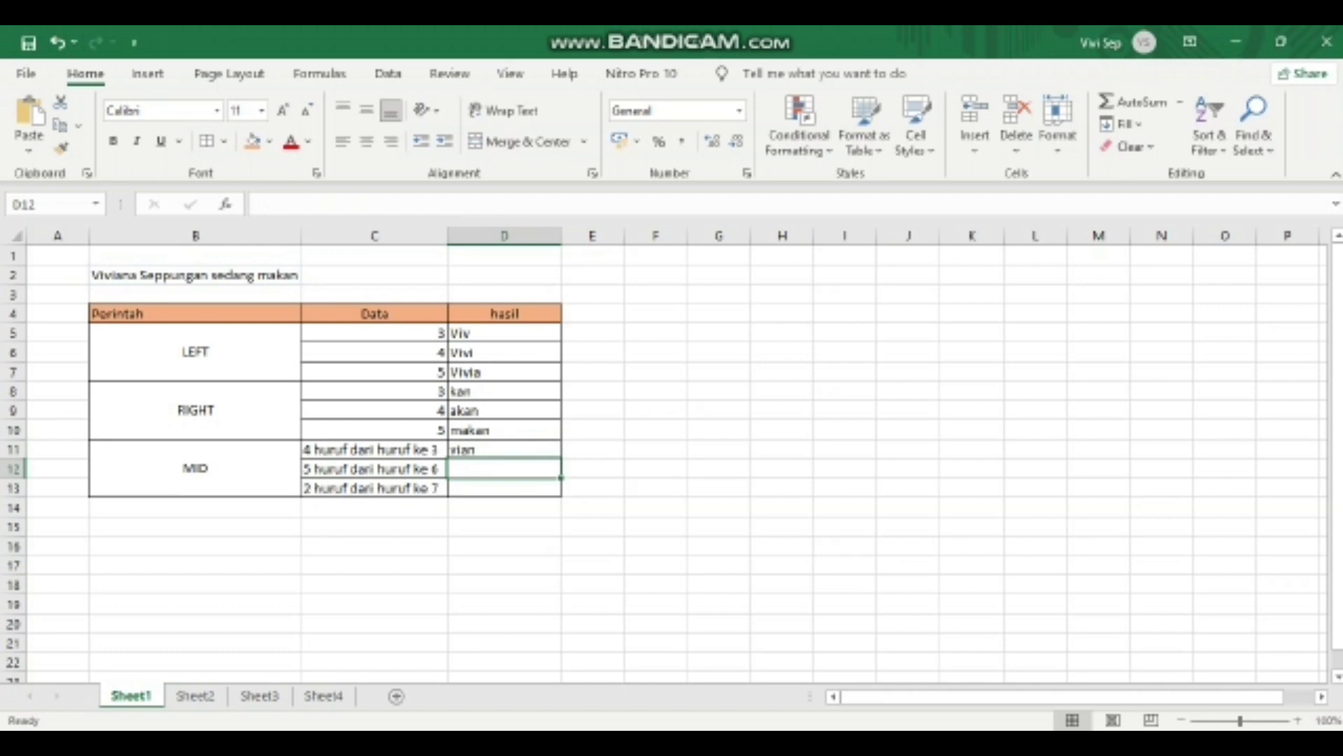
Step: Enter a MID formula in D12 that extracts 5 characters from B2, starting at character 6
type("=mid")
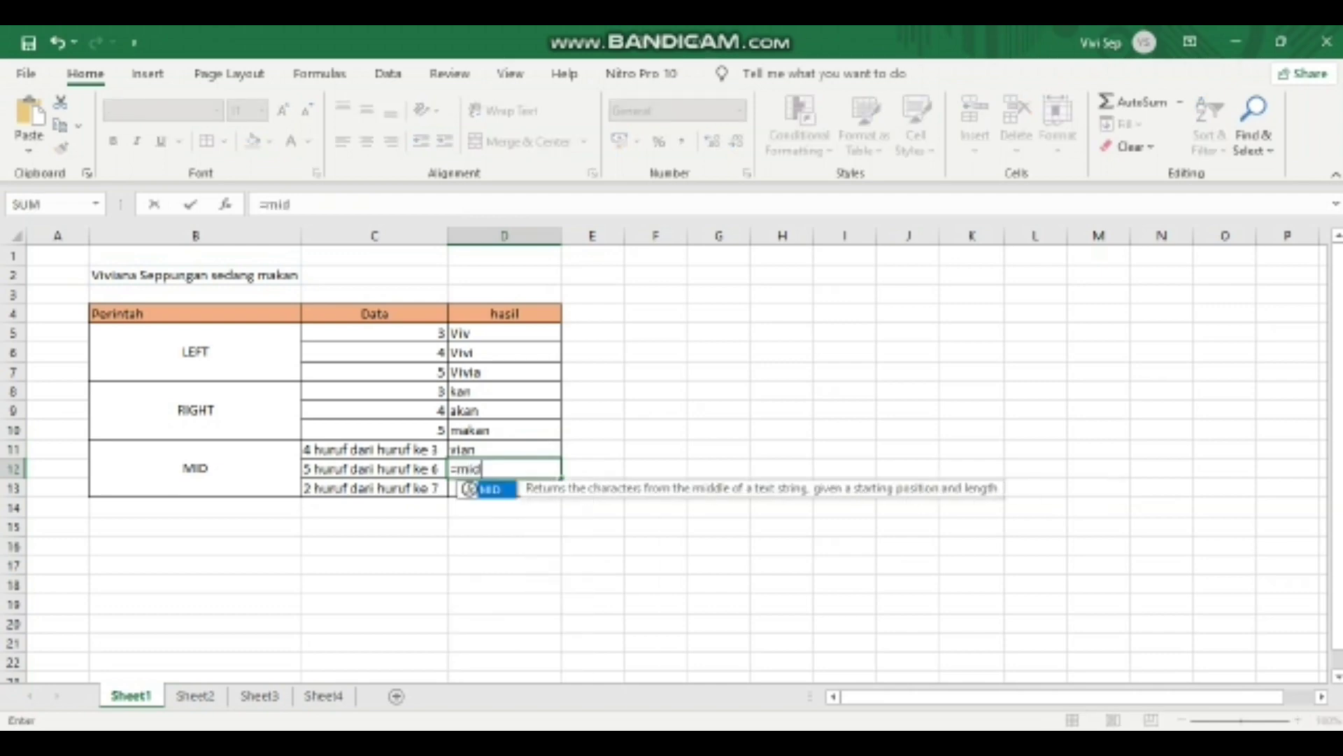
double_click(469, 489)
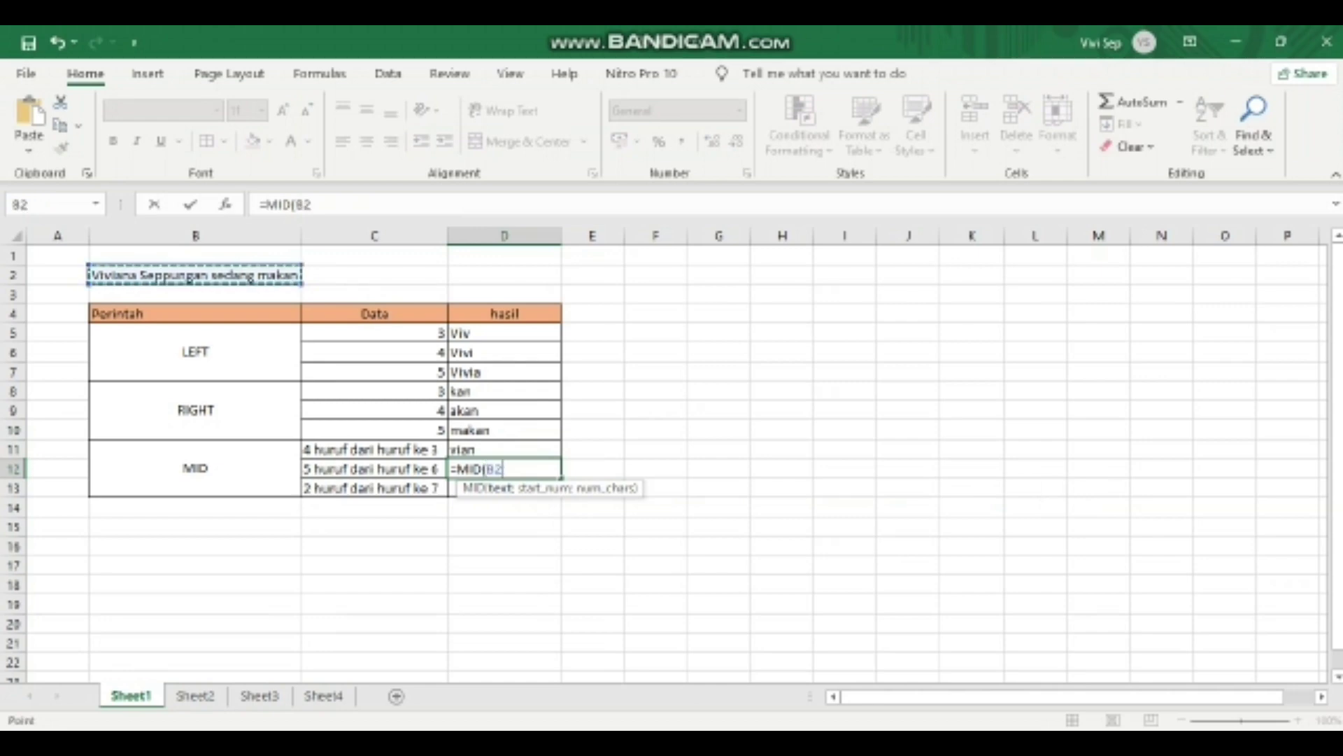
type(";")
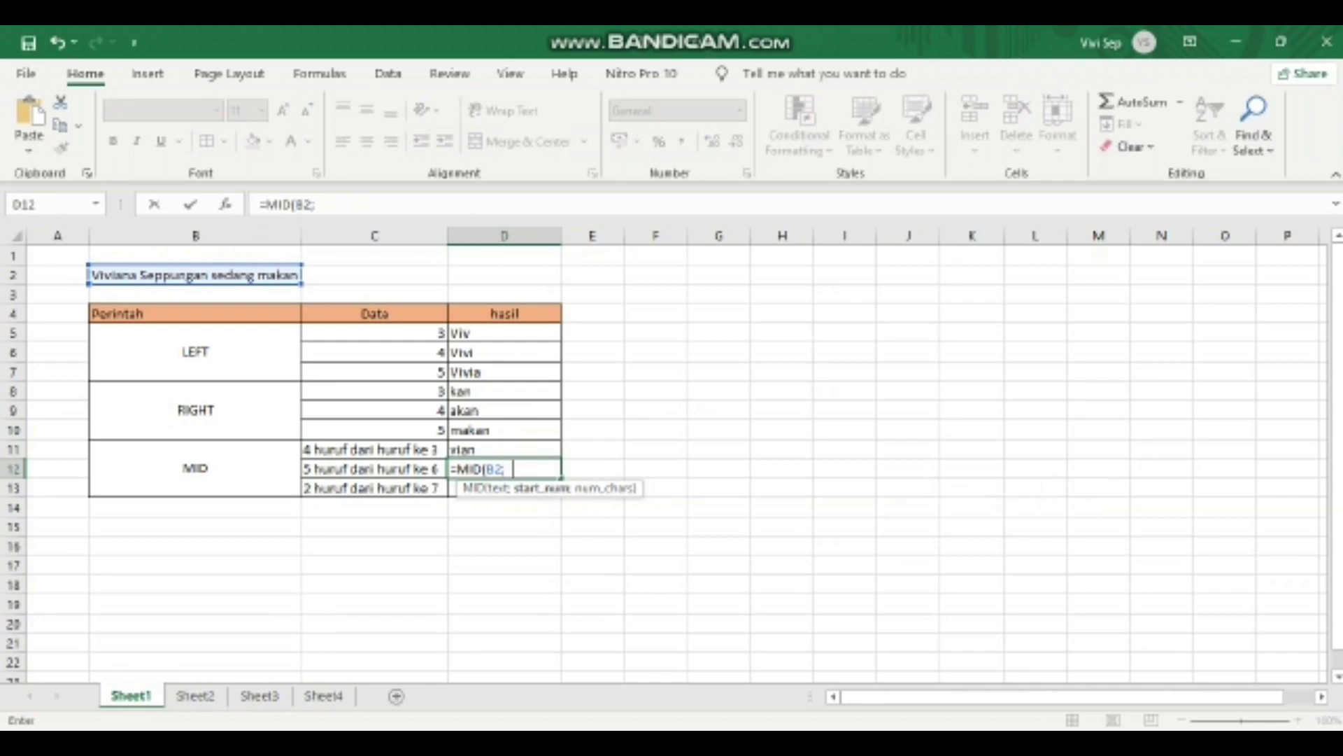
type("6;")
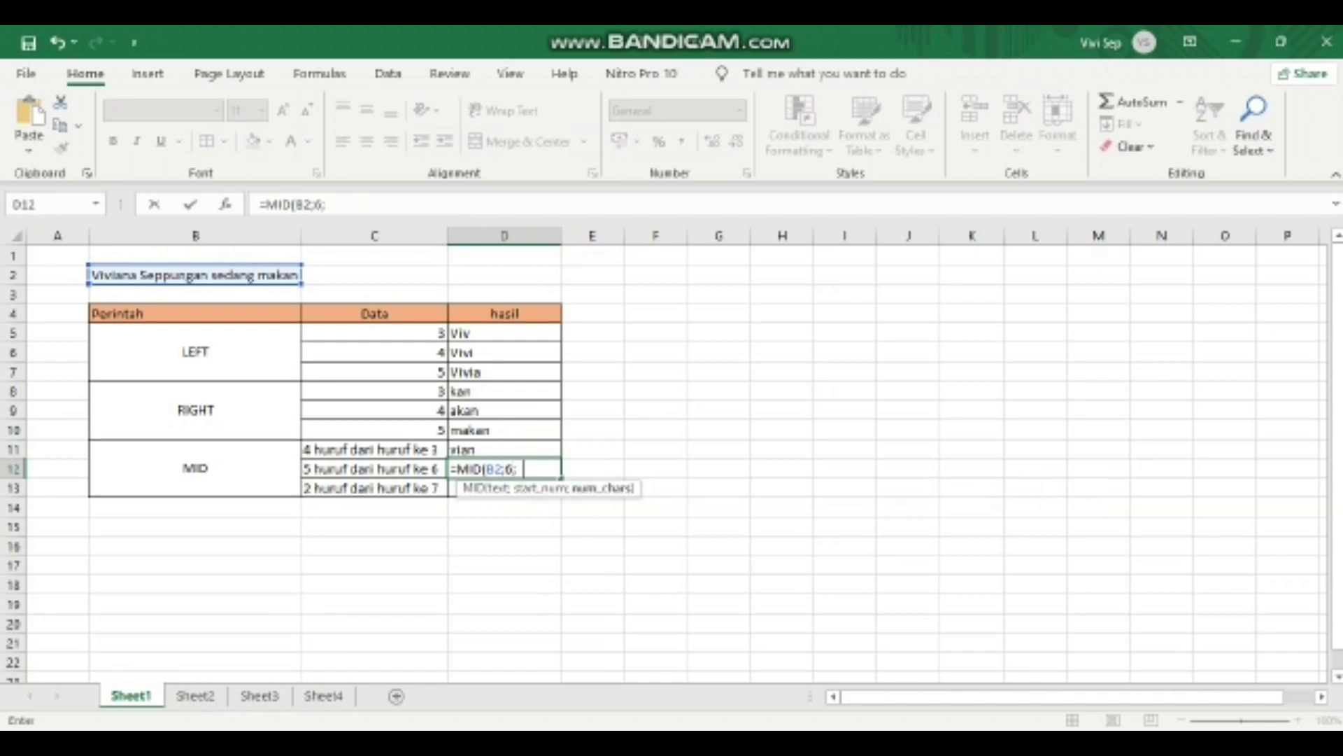
type("5)")
key("Return")
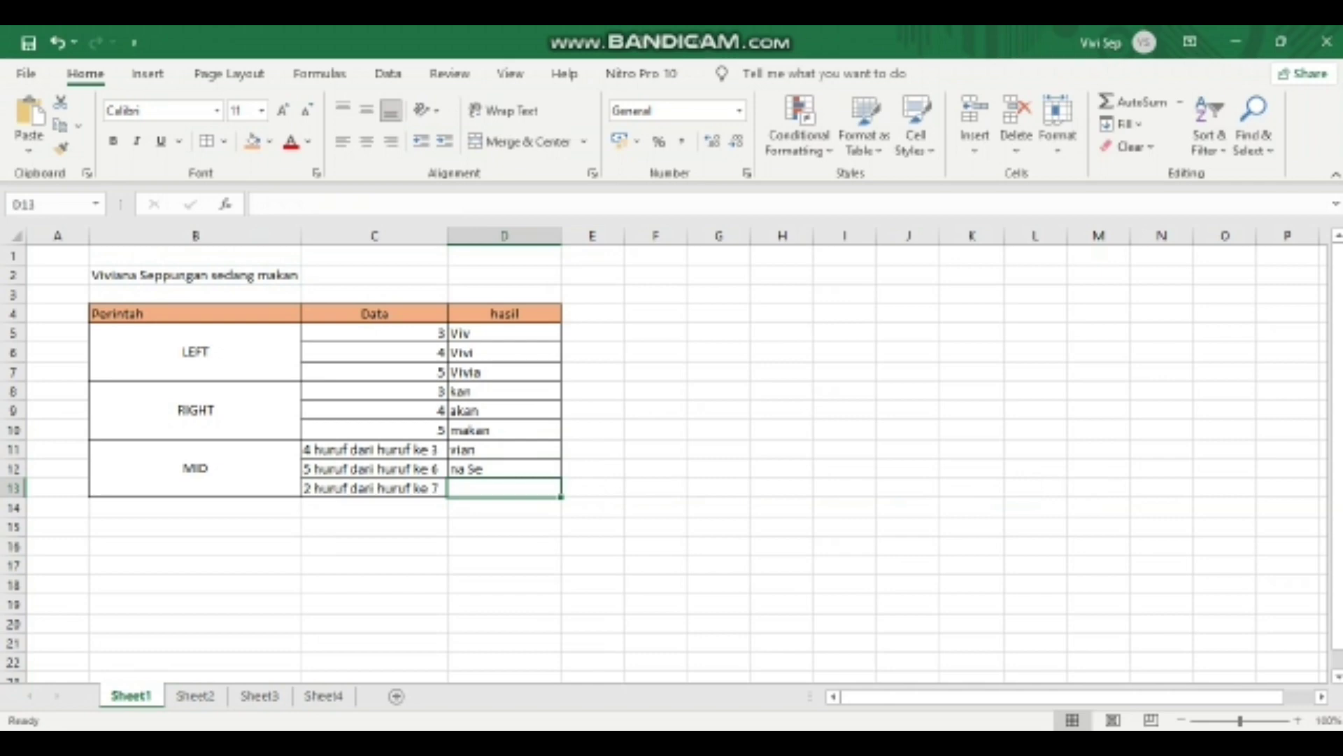
Step: Fill the last MID result cell, D13, with the formula =MID(B2;7;2)
type("=")
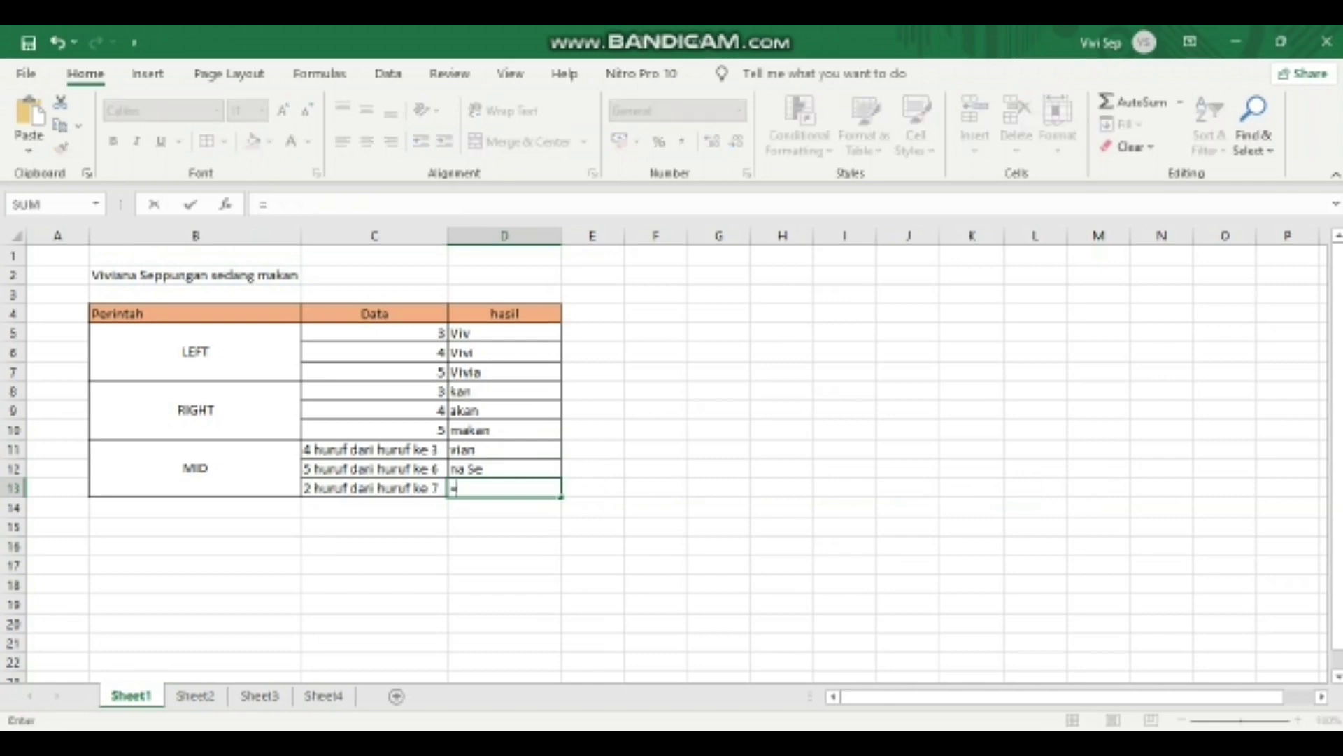
type("mid")
key("Tab")
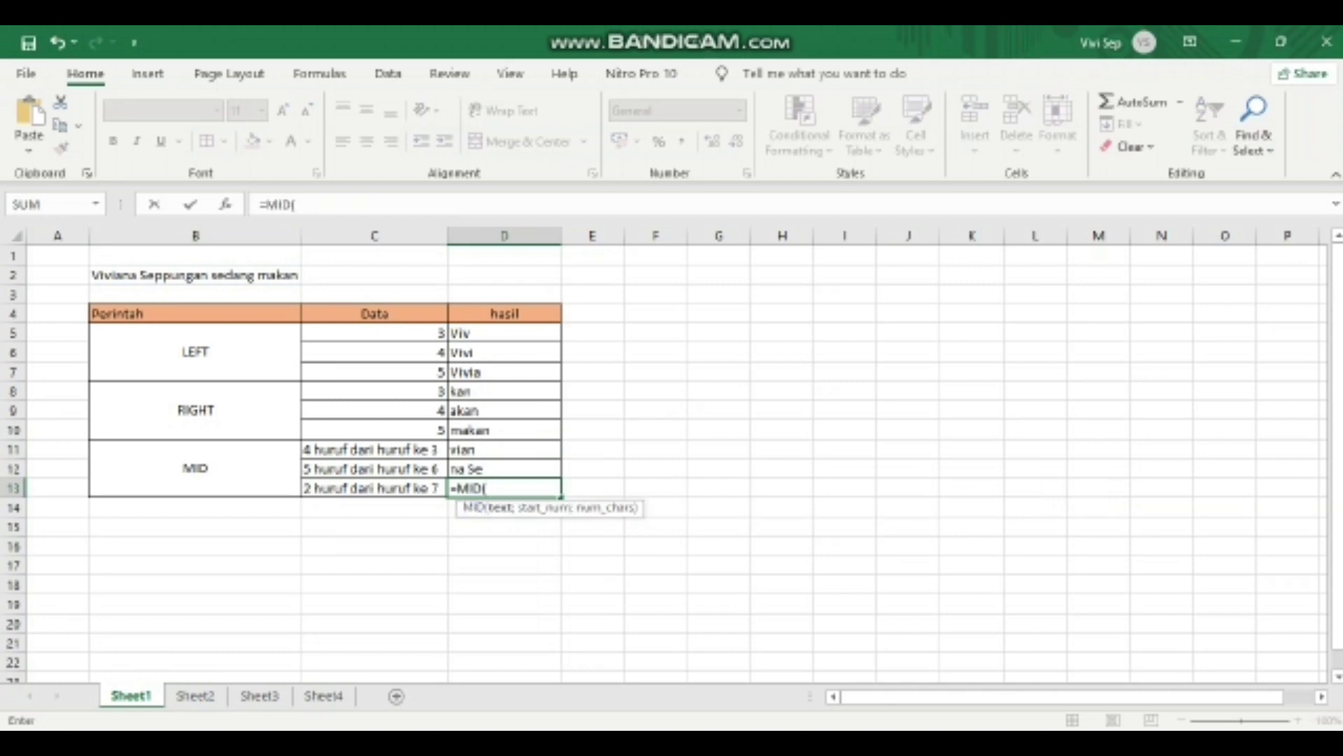
left_click(195, 275)
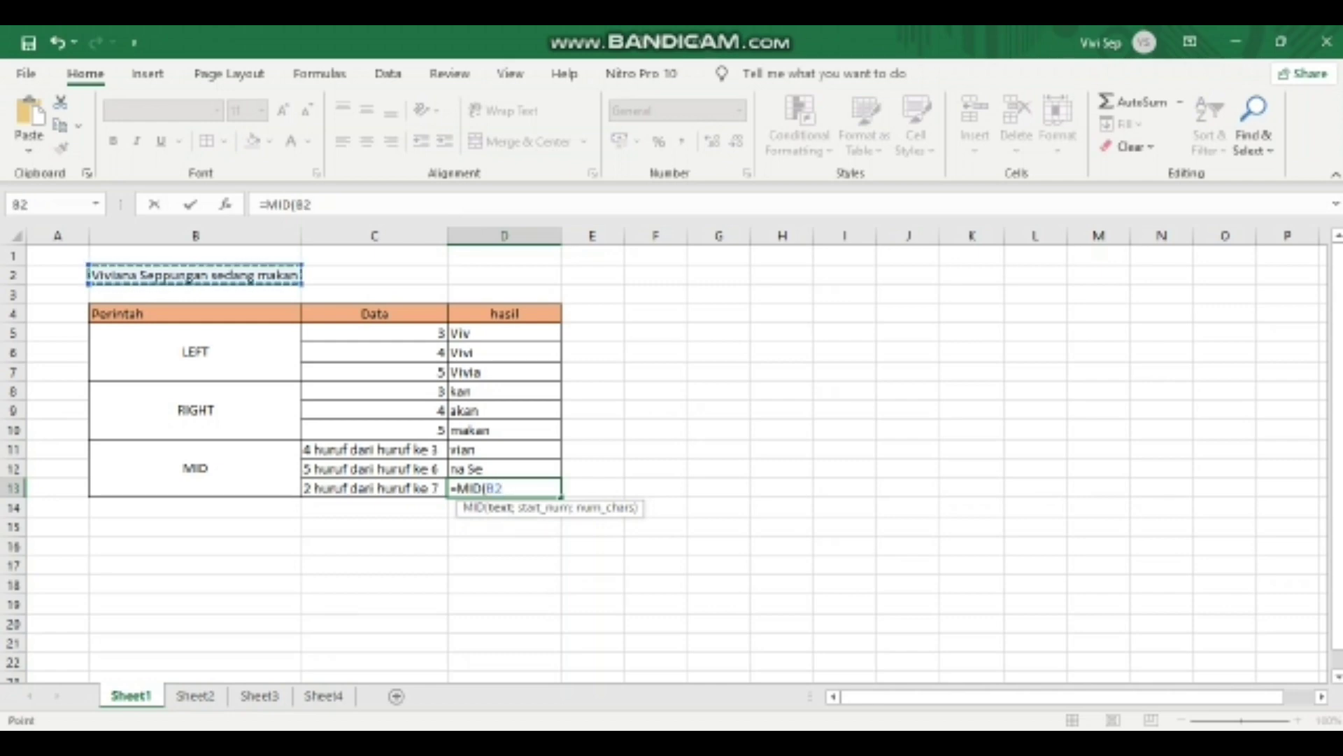
type(";7;")
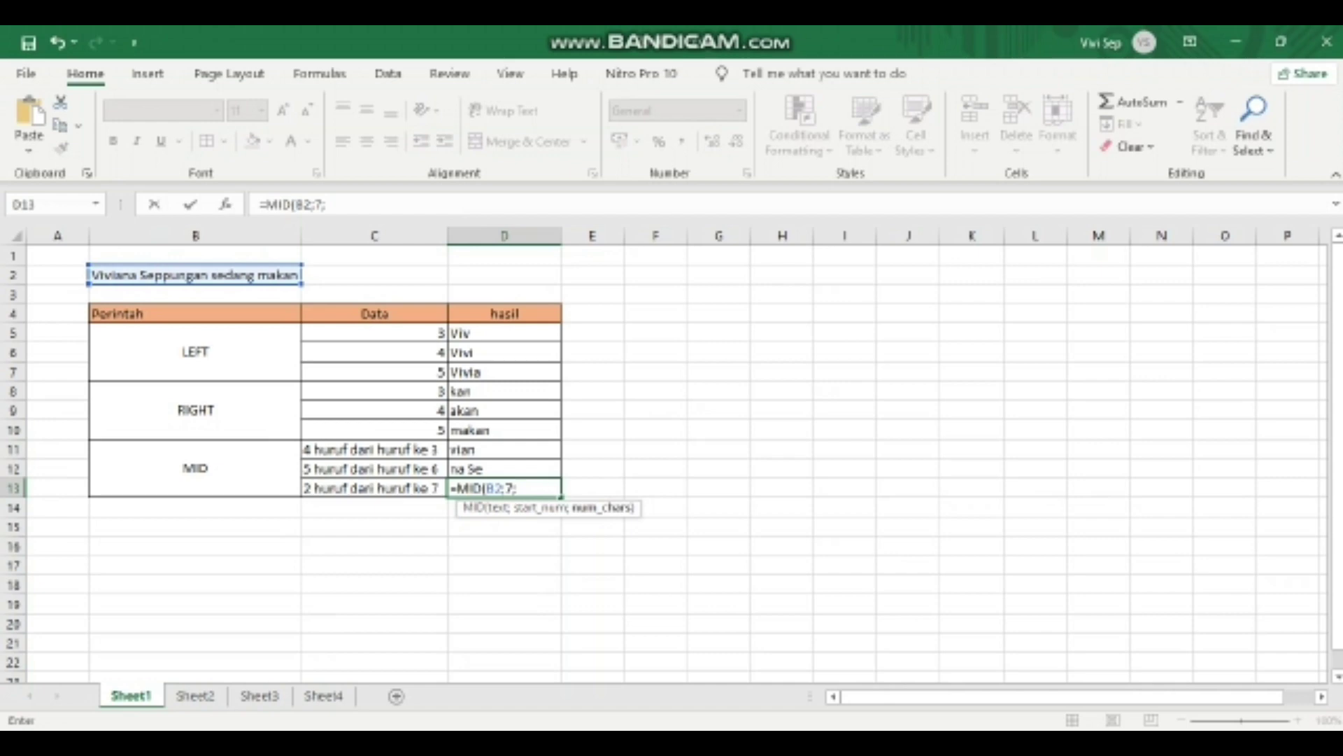
type("2)")
key("Return")
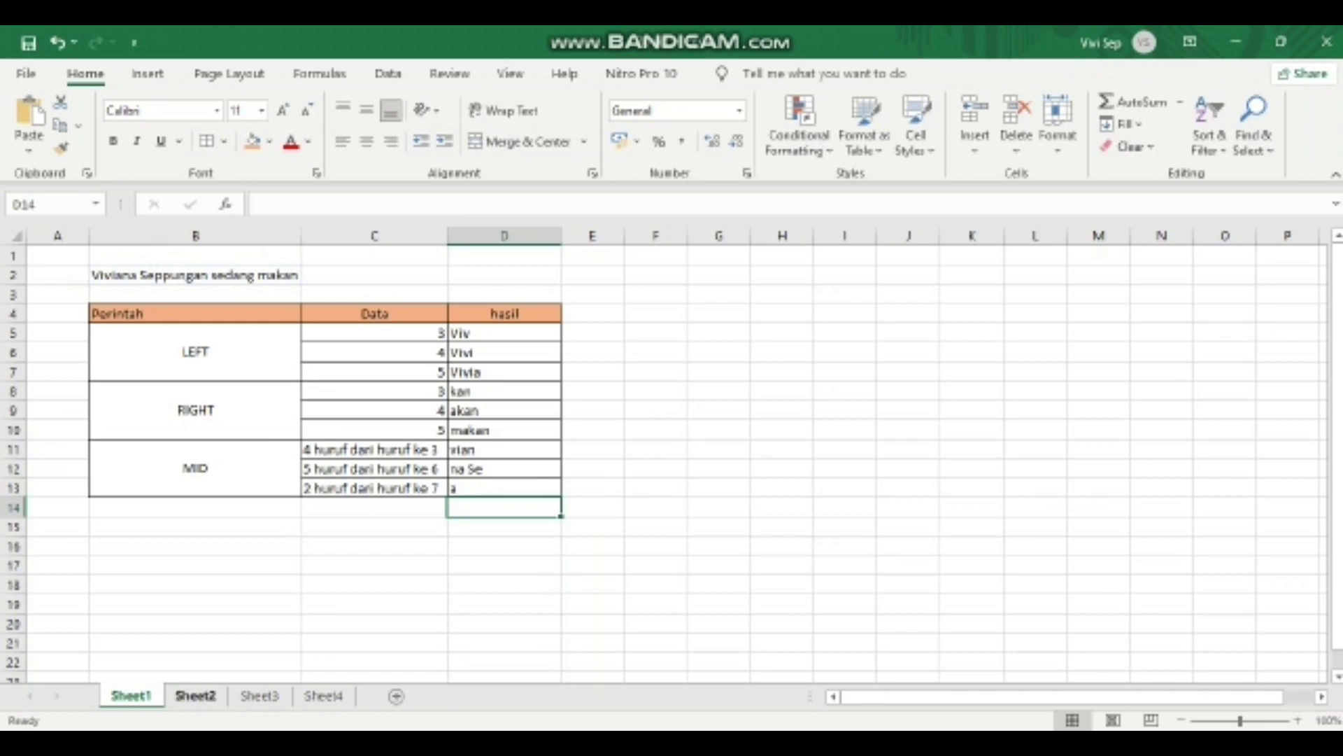
Step: On Sheet2, enter the formula =VALUE(C6) in D6 to convert the ANGKA data to a number
left_click(195, 696)
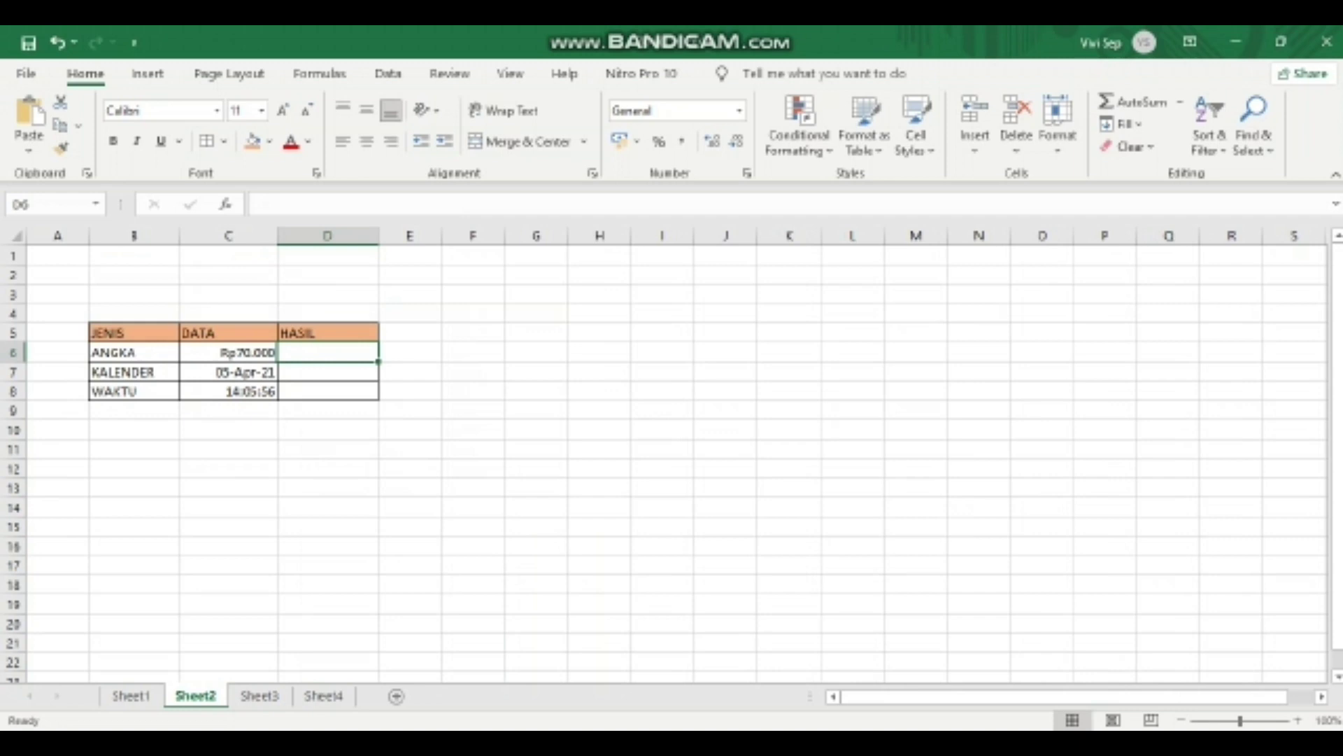
key("F2")
type("=value")
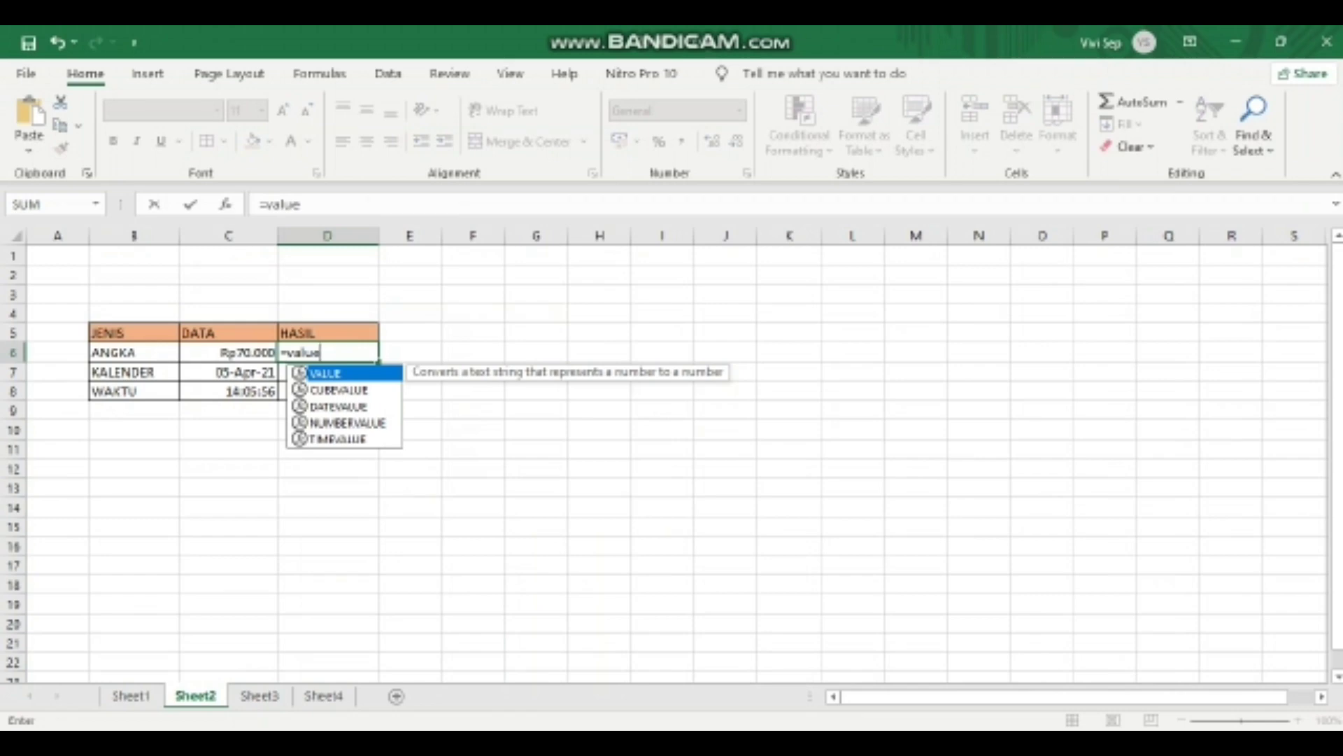
key("Tab")
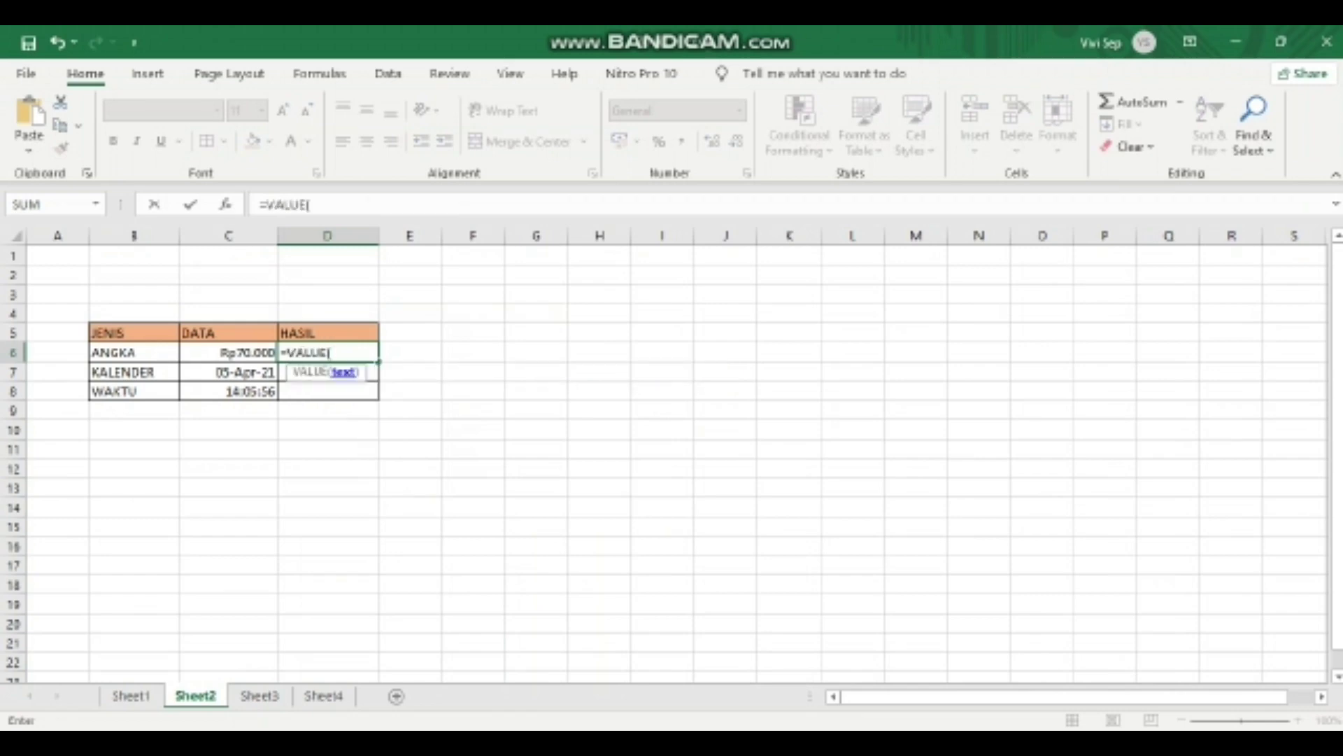
left_click(228, 352)
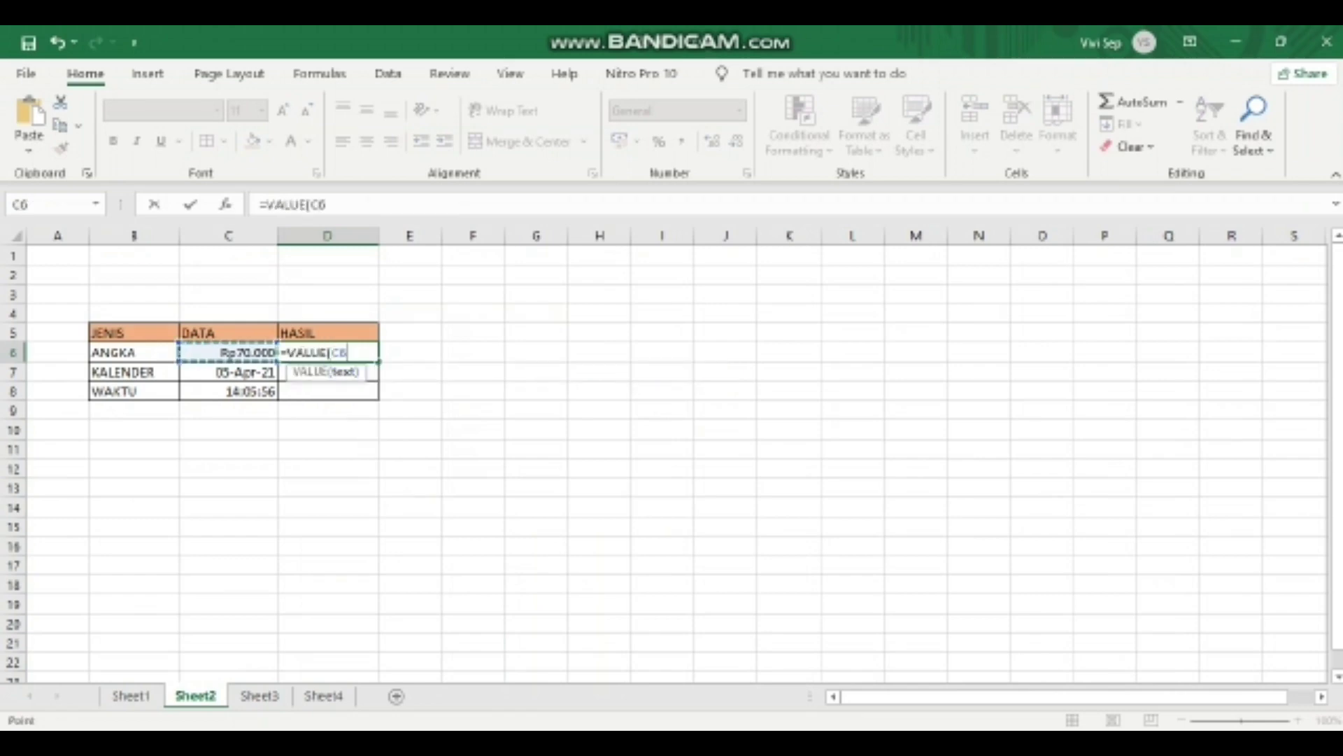
type(")")
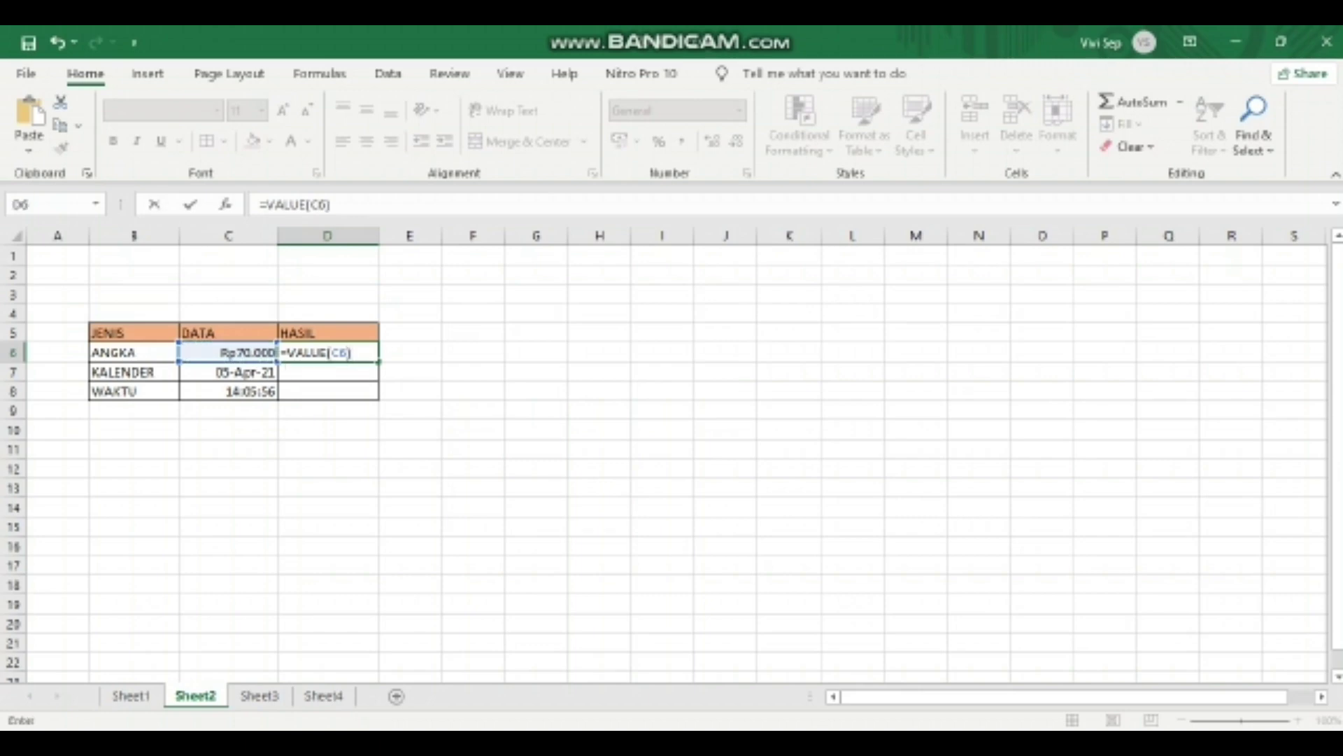
key("Return")
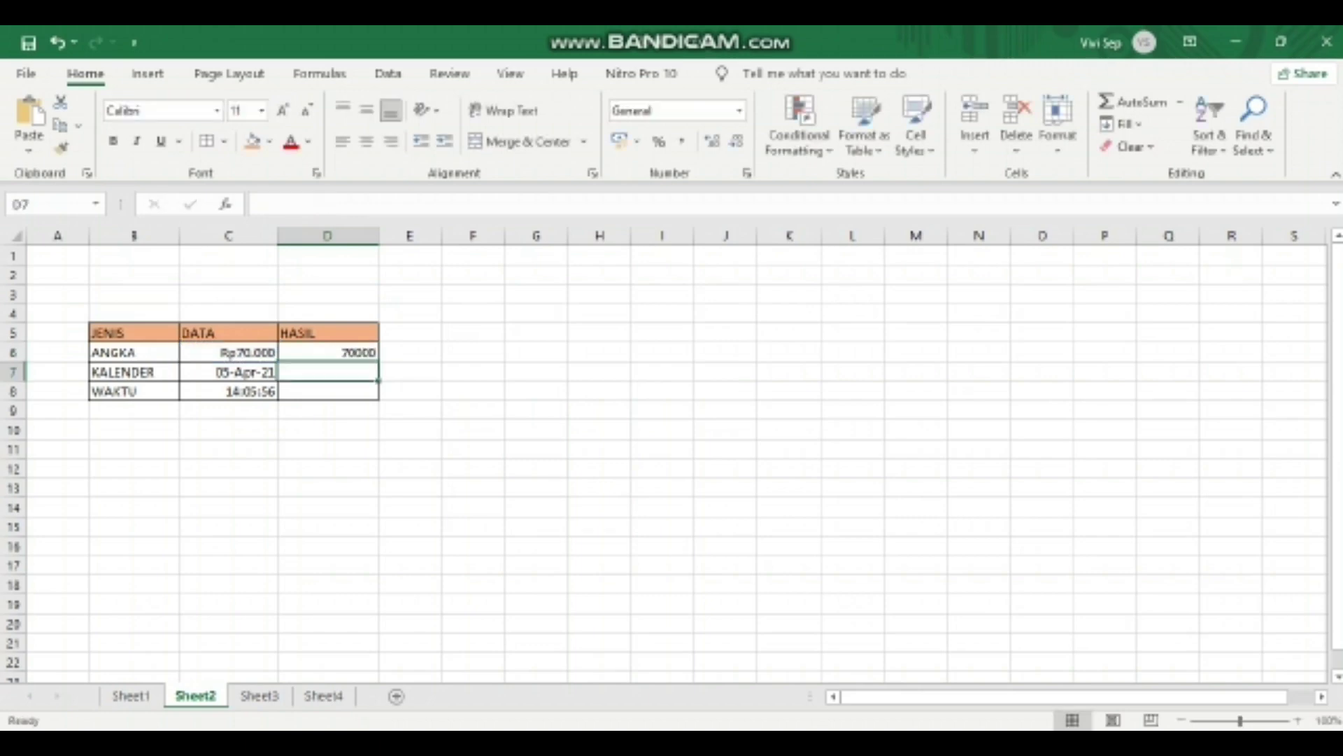
Step: Enter the formula =VALUE(C7) in D7 to convert the KALENDER date to a number
type("=v")
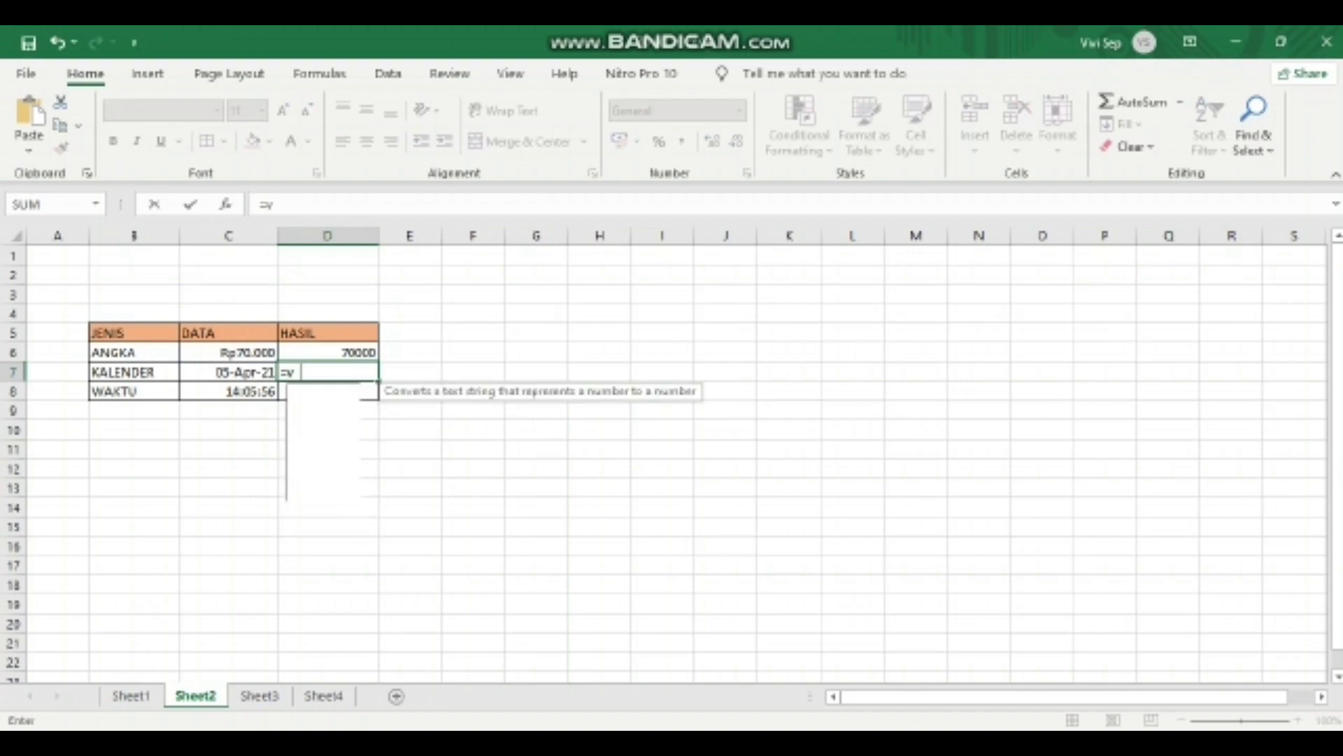
type("alue")
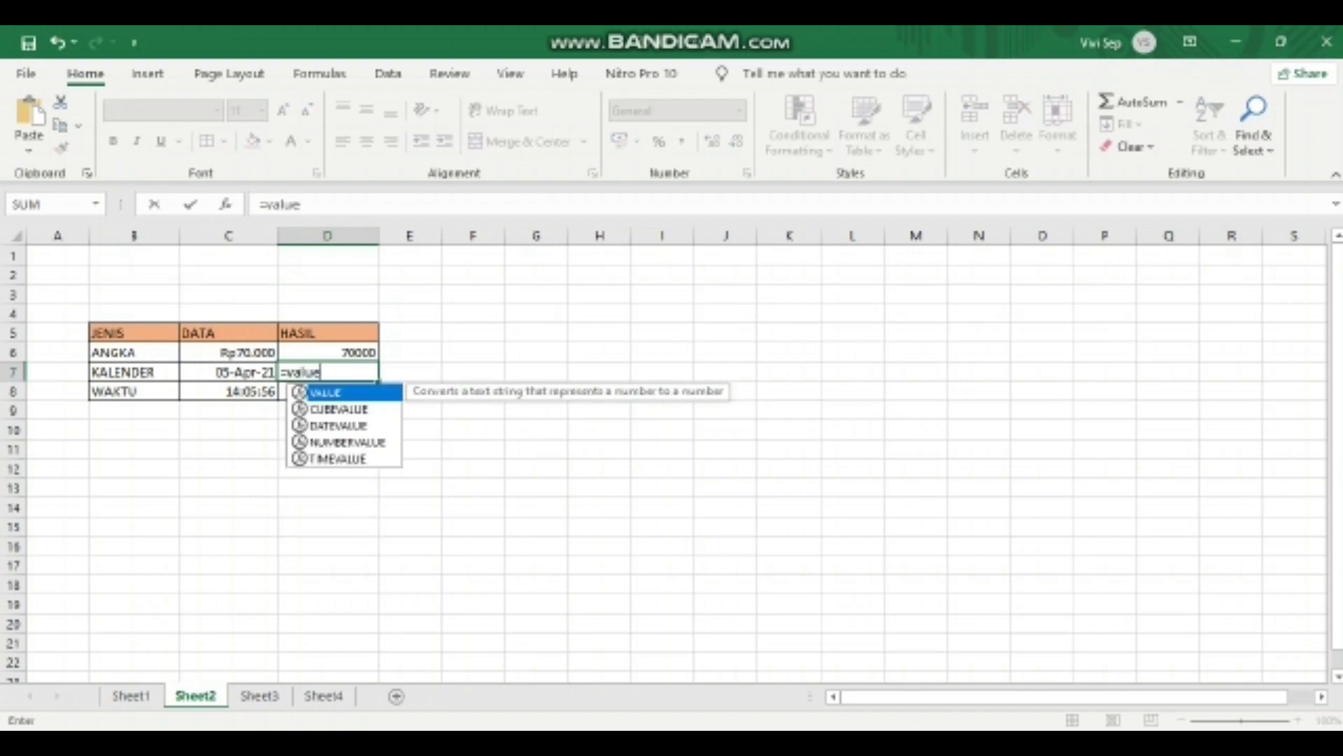
key("Tab")
left_click(228, 372)
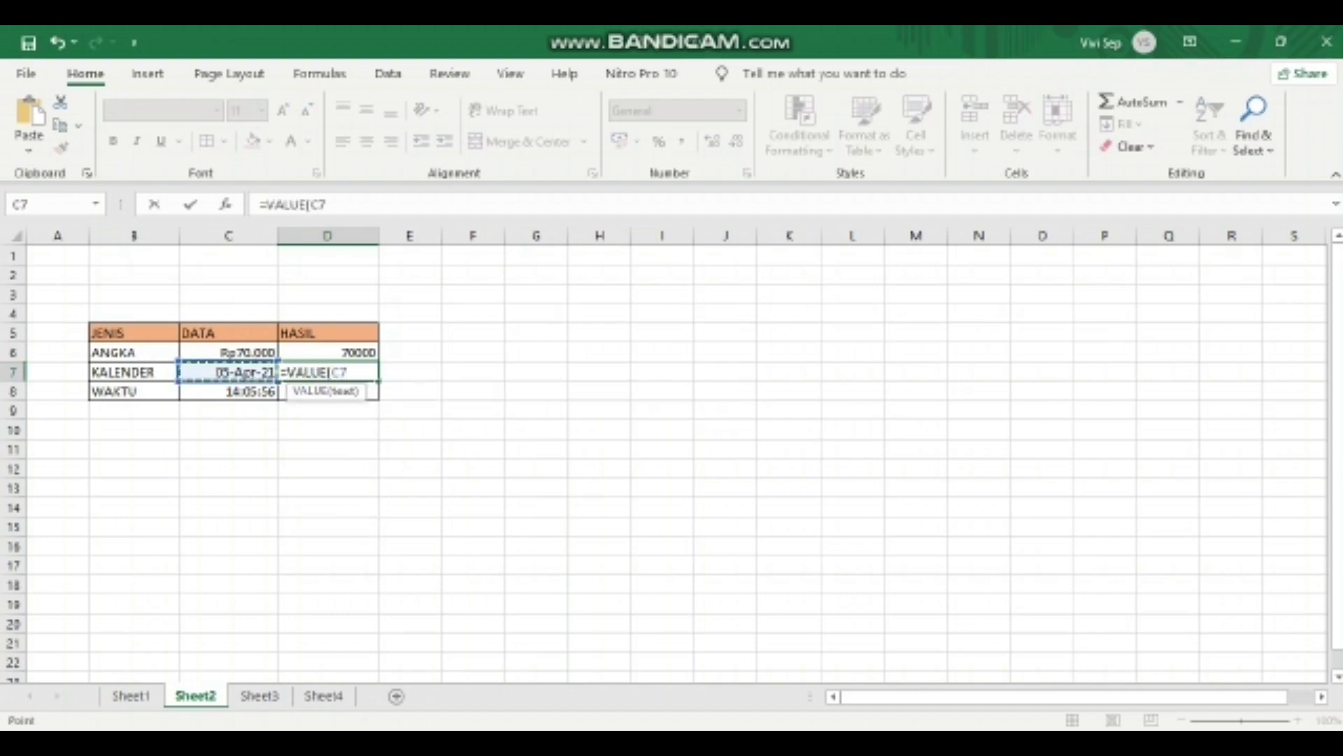
type(")")
key("Return")
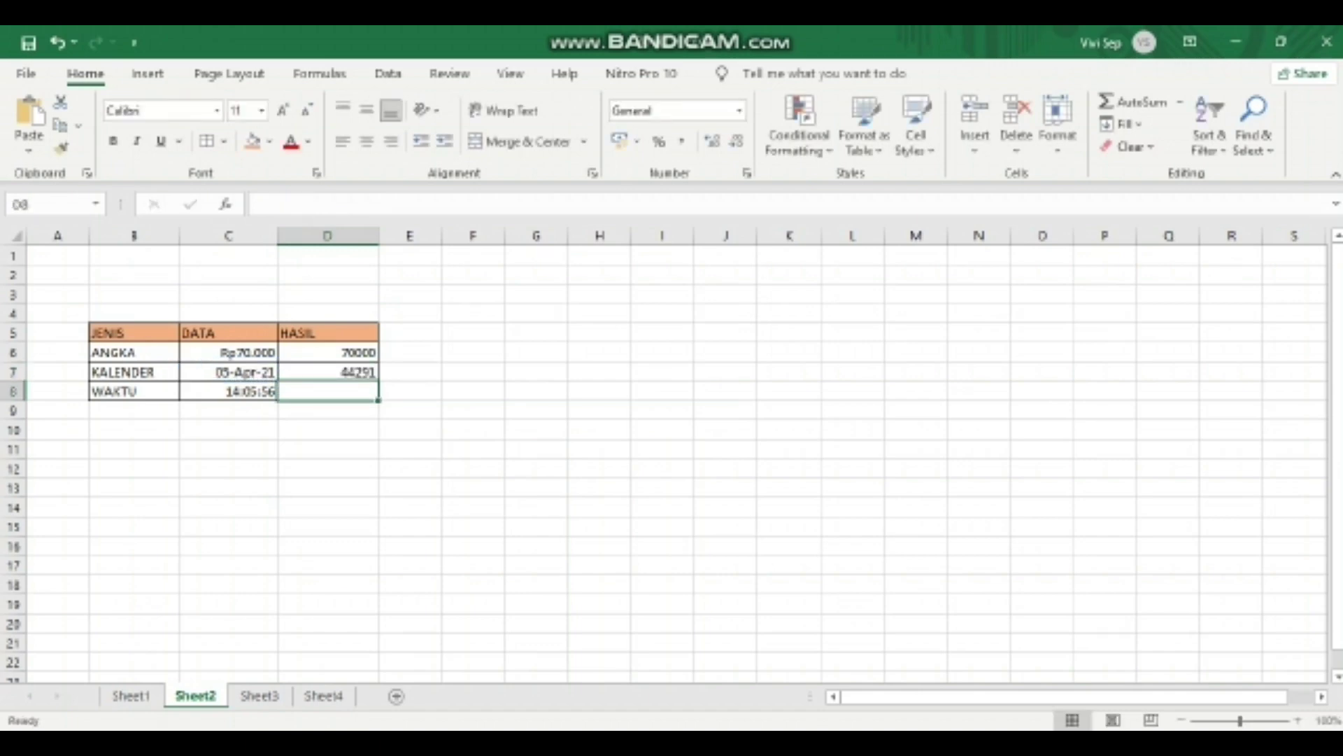
Step: Fill the WAKTU result cell, D8, with the formula =VALUE(C8)
type("=")
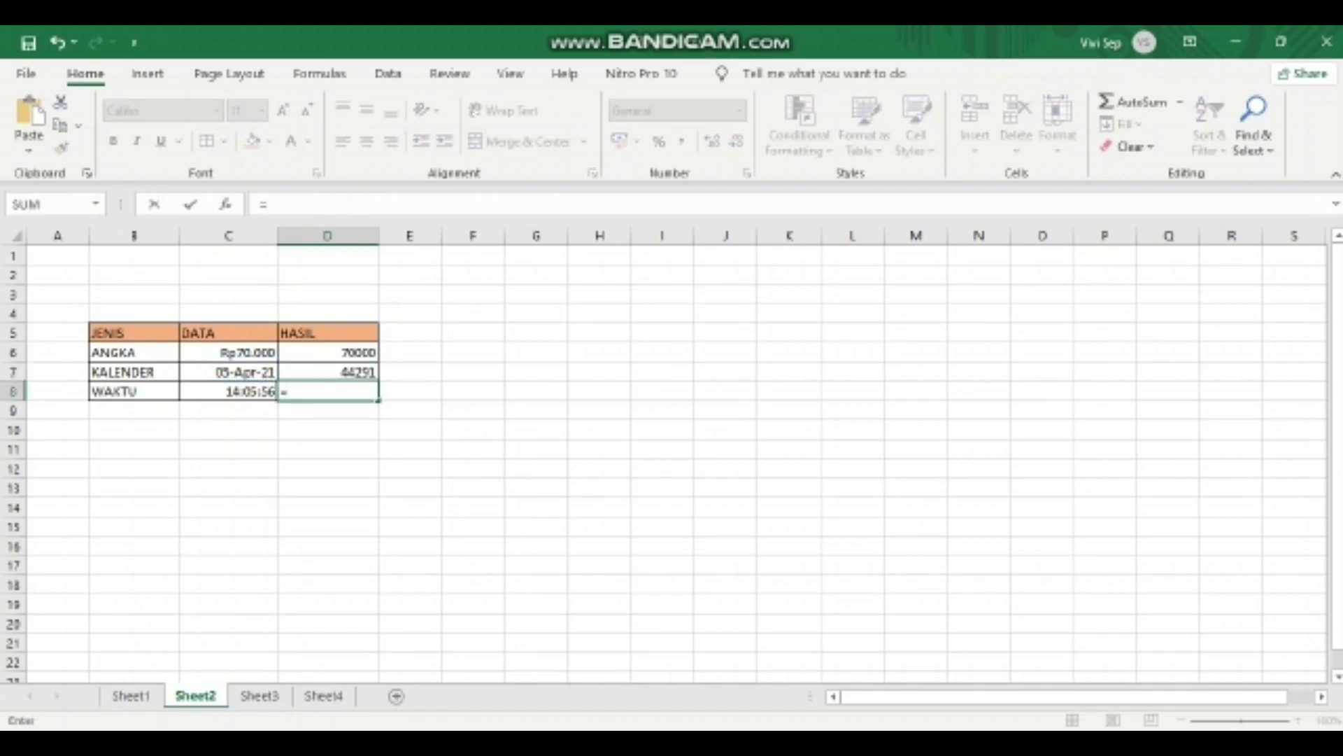
type("value")
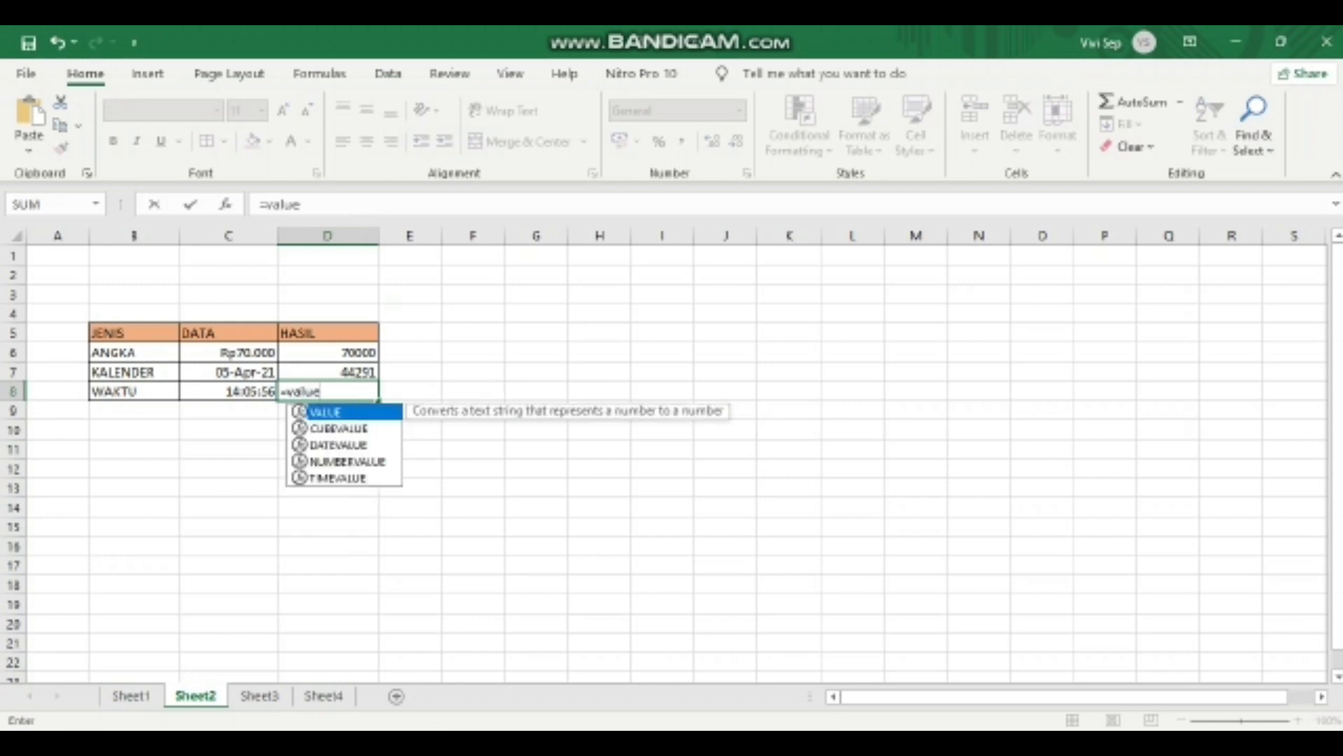
key("Tab")
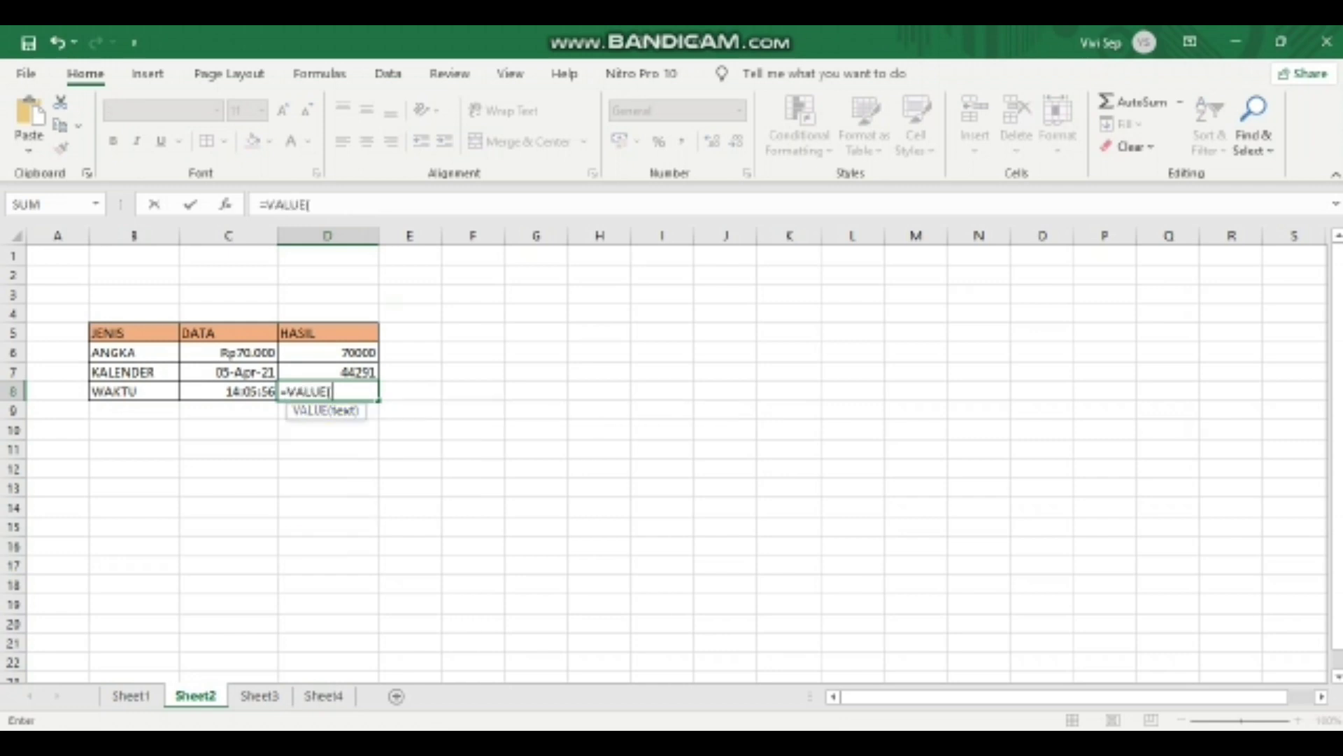
left_click(228, 391)
type(")")
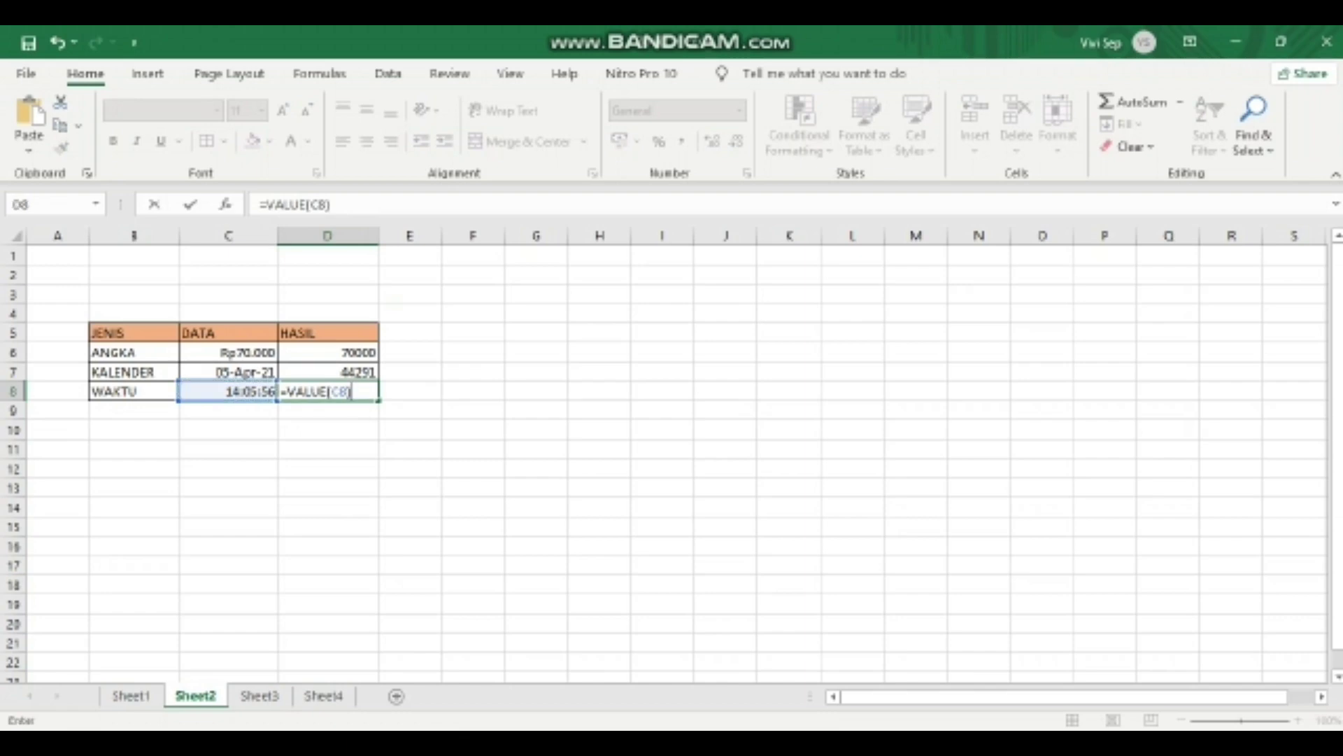
key("Return")
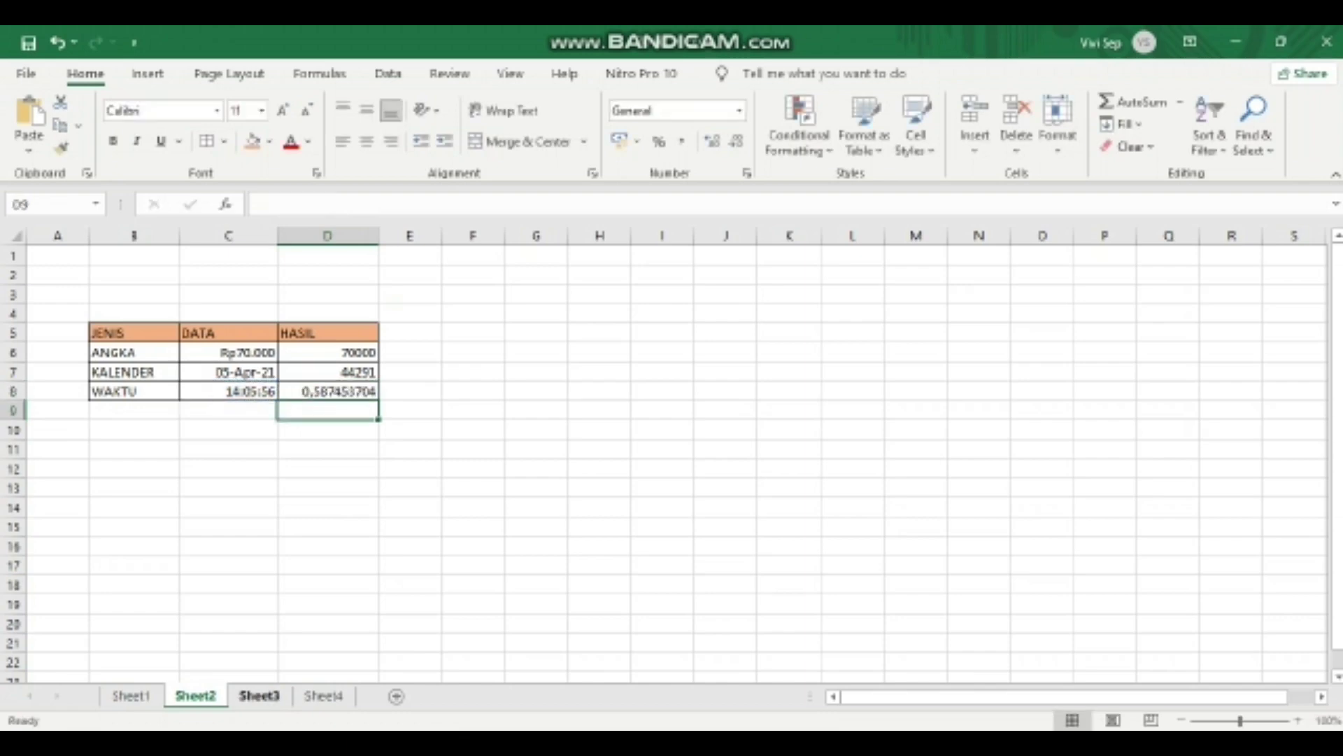
Step: Open Sheet3 and select the result cell for tanggal, C3
left_click(259, 696)
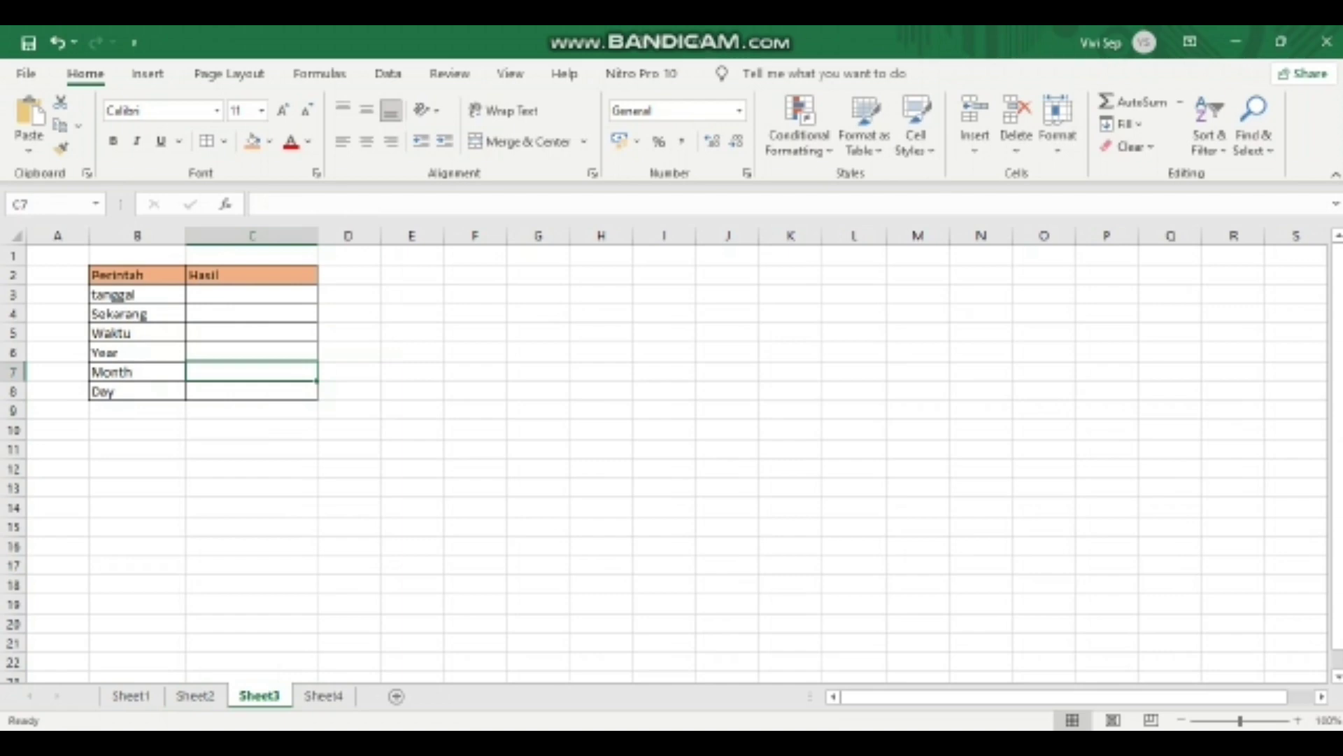
left_click(252, 295)
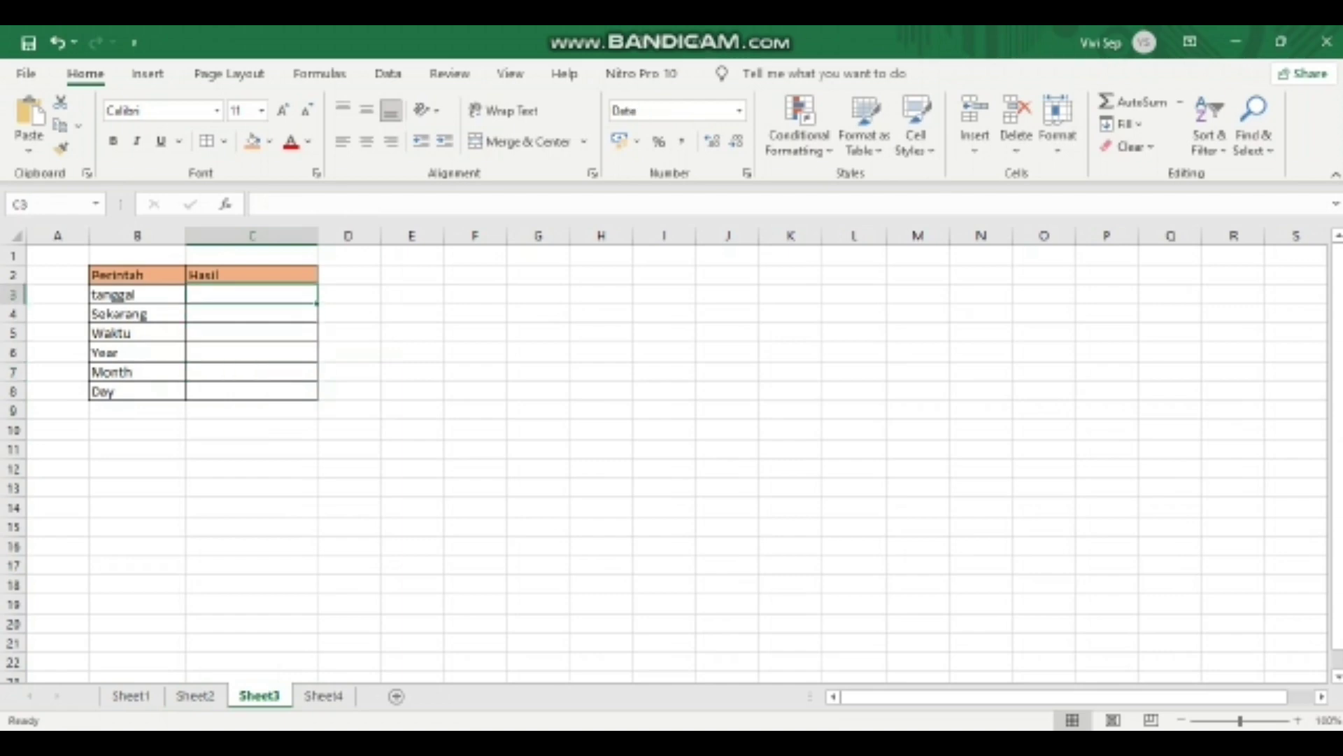
Step: Enter the formula =NOW() in the tanggal result cell, C3
type("=")
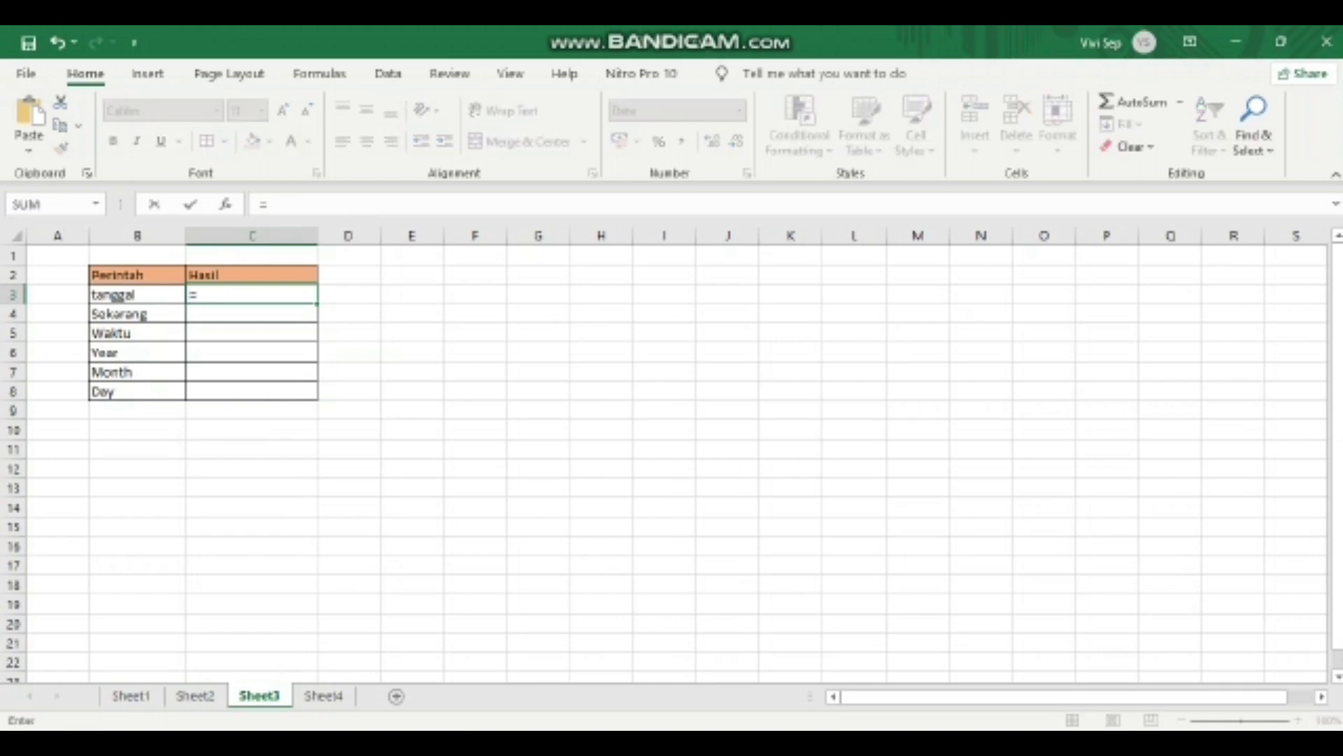
type("now")
double_click(208, 314)
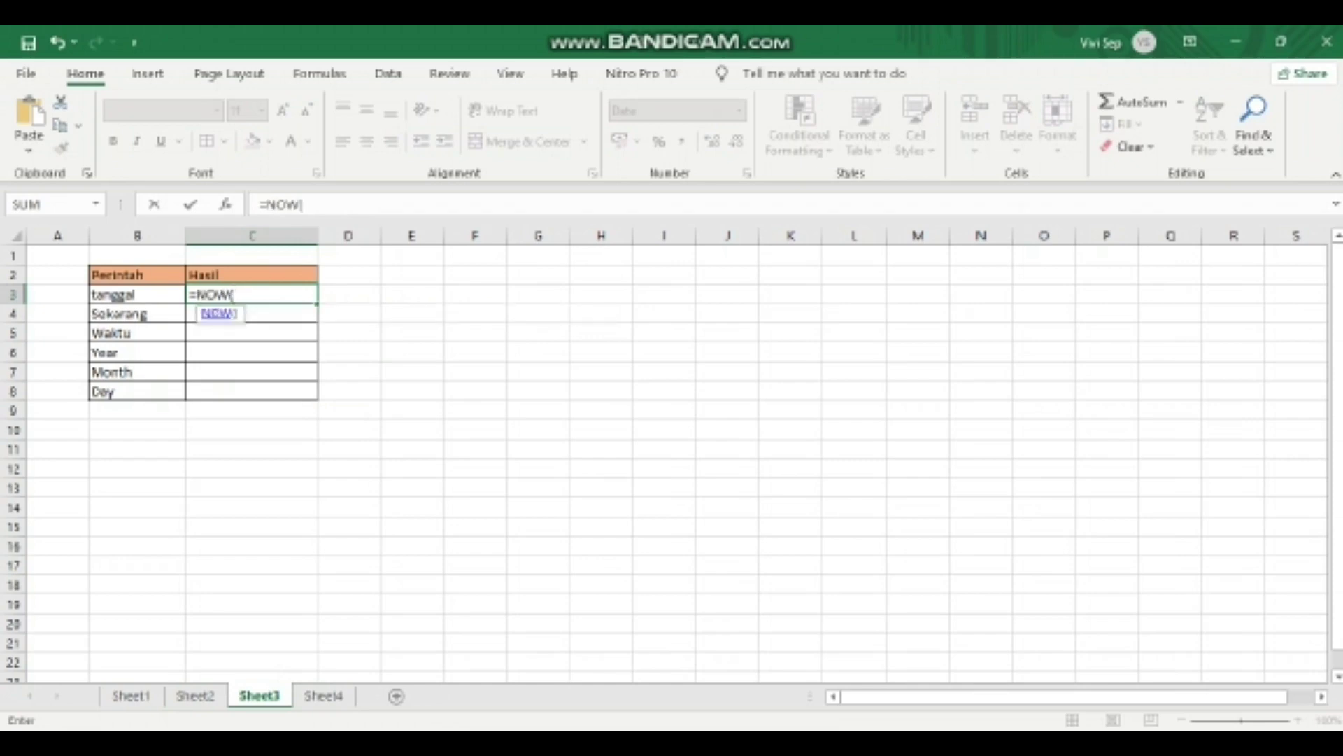
type(")")
key("Return")
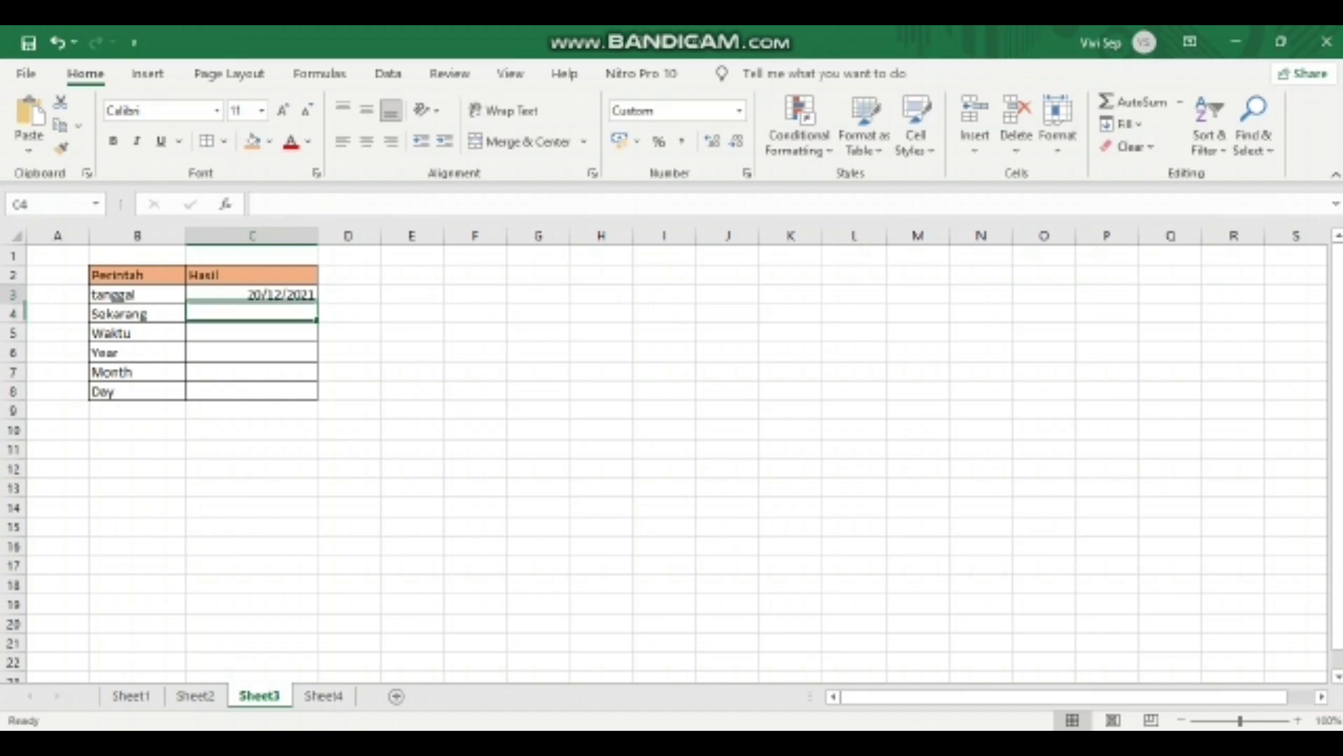
key("Up")
key("F2")
key("BackSpace")
key("BackSpace")
key("BackSpace")
key("BackSpace")
key("BackSpace")
key("BackSpace")
key("BackSpace")
key("BackSpace")
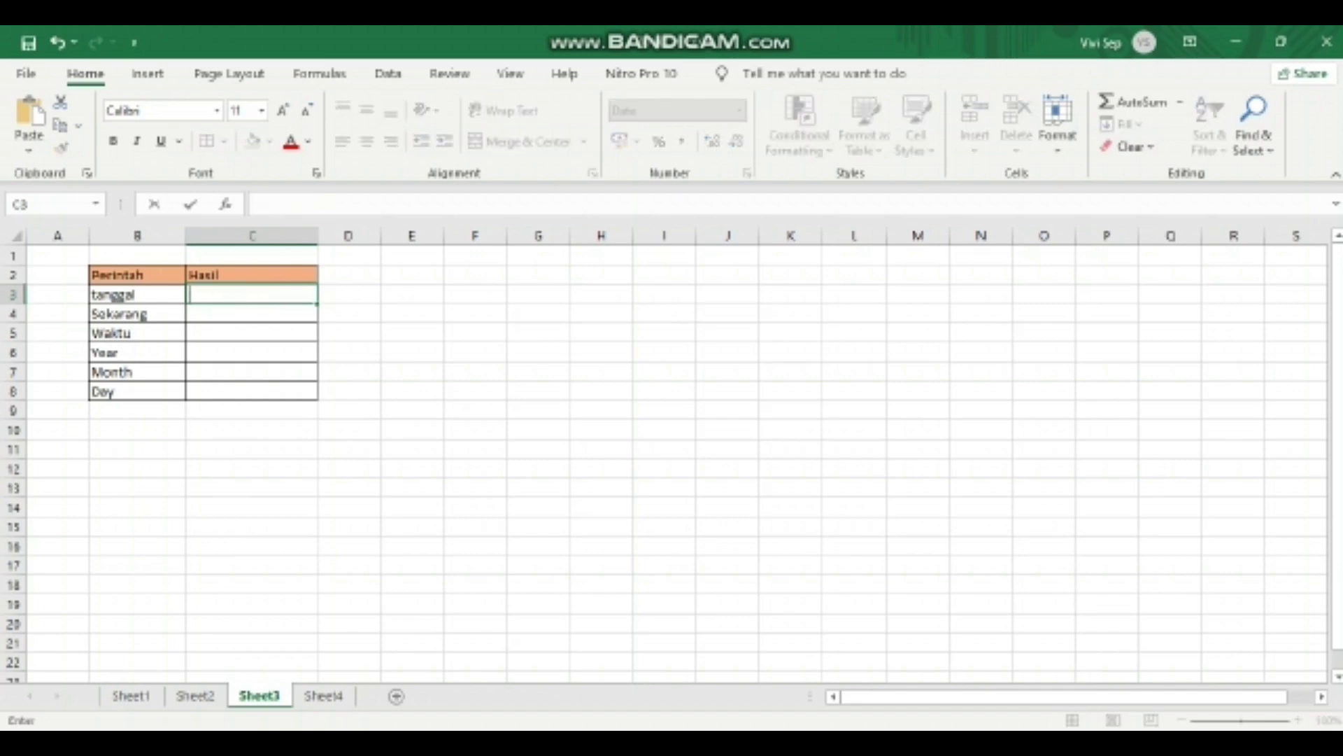
type("=date")
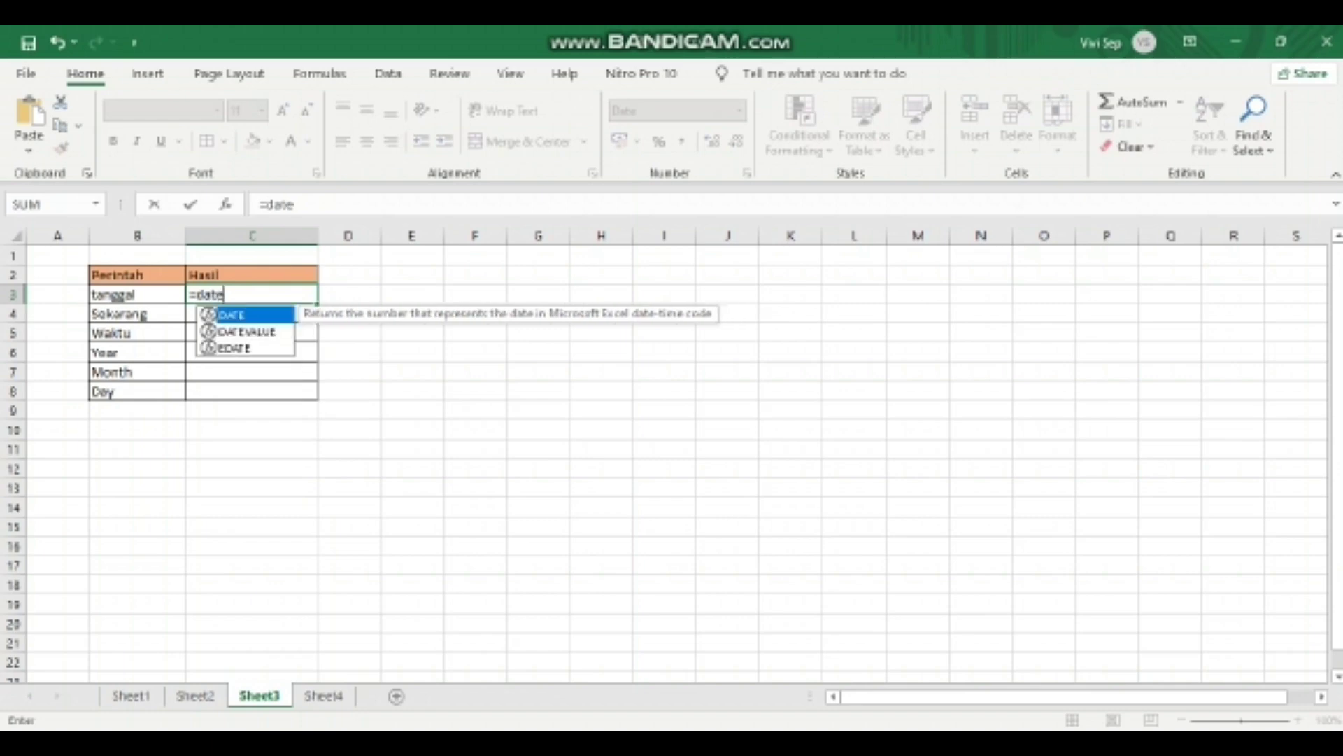
key("Tab")
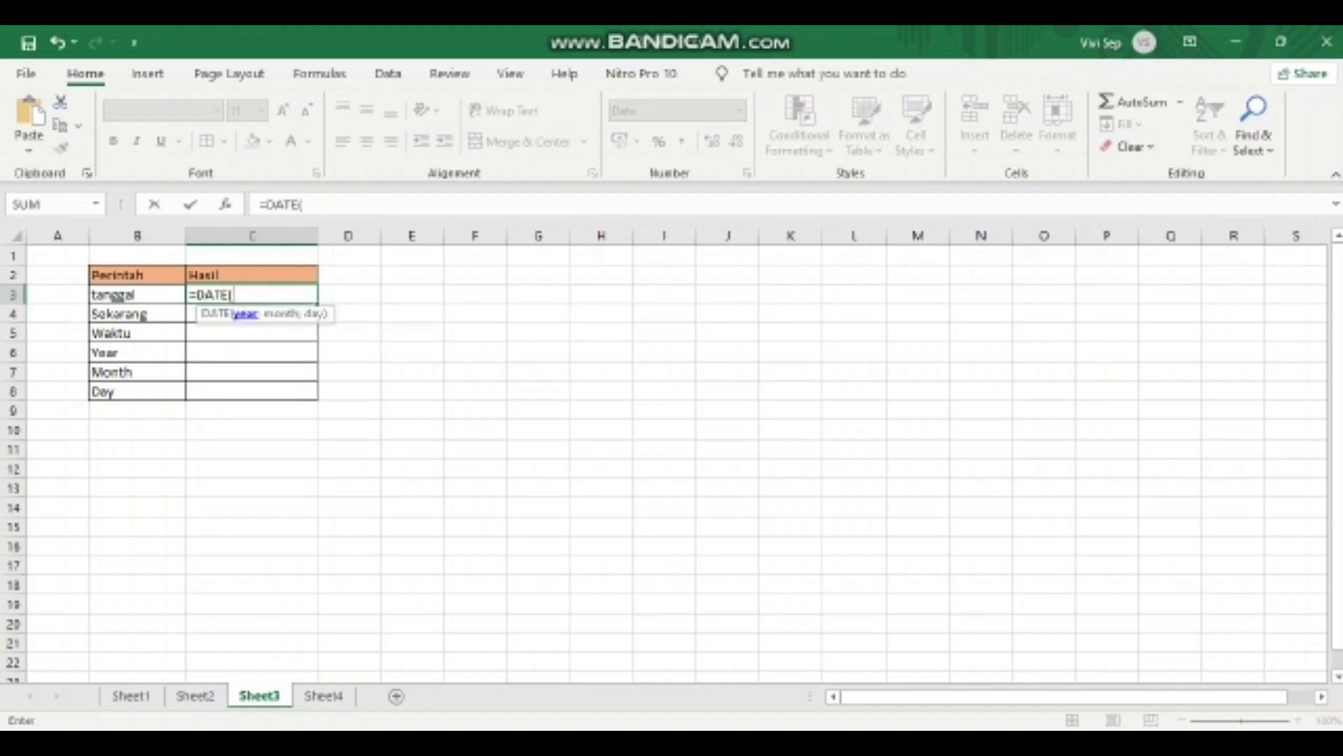
type("2021")
key("BackSpace")
key("BackSpace")
key("BackSpace")
key("BackSpace")
key("BackSpace")
key("BackSpace")
key("BackSpace")
key("BackSpace")
key("BackSpace")
Step: Complete the entry in C3 as =NOW() again
type("NOW(")
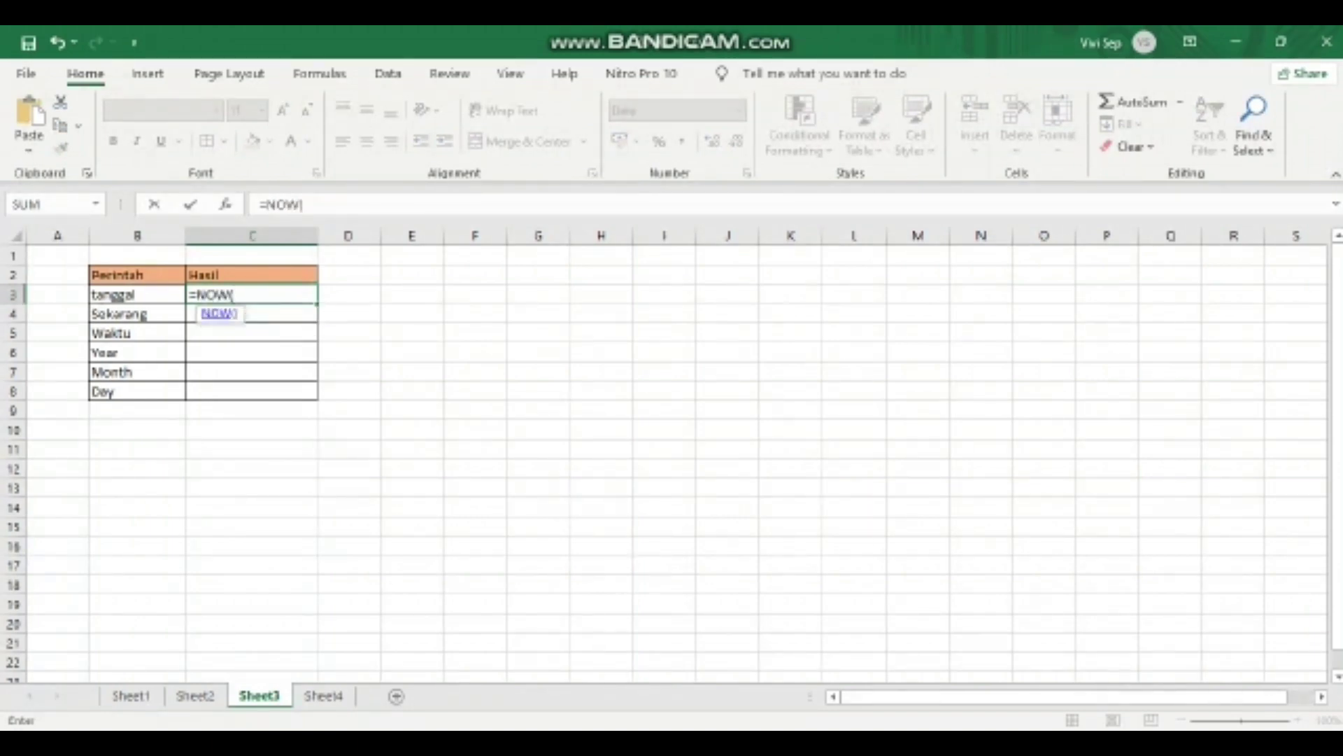
type(")")
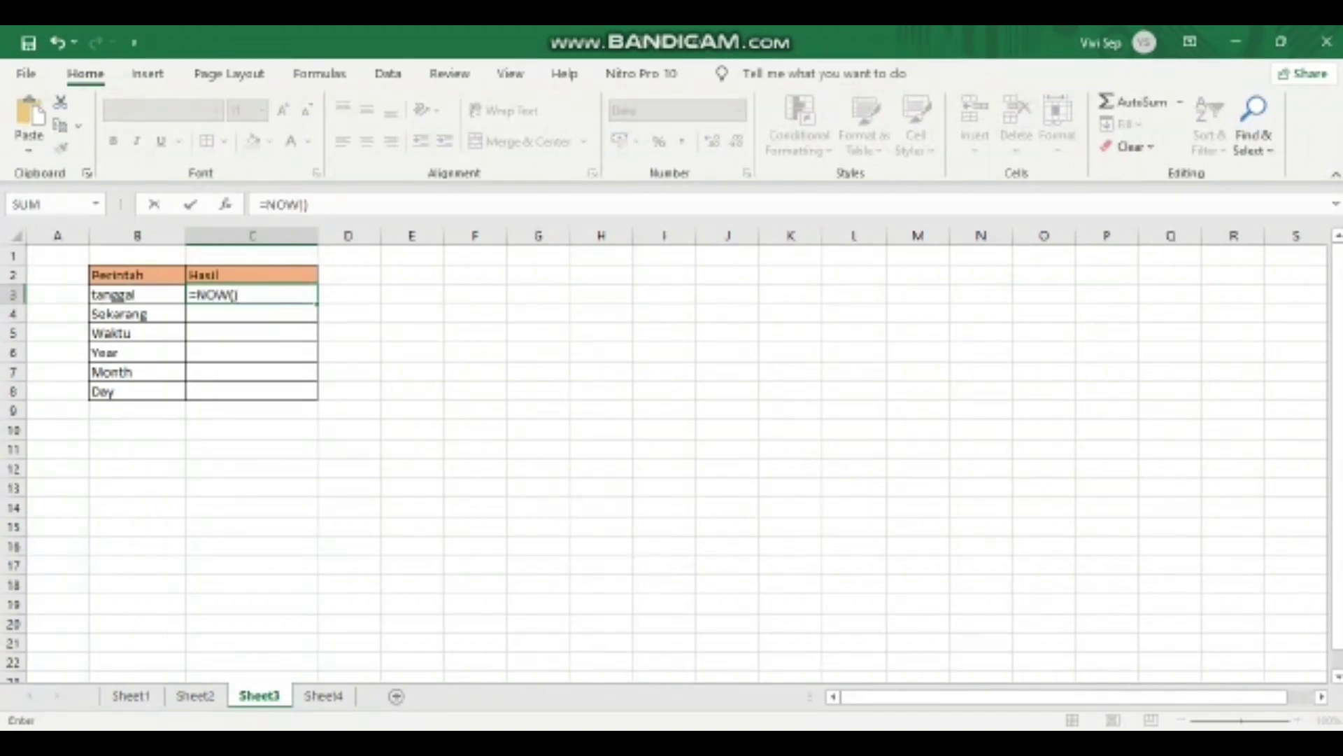
key("Return")
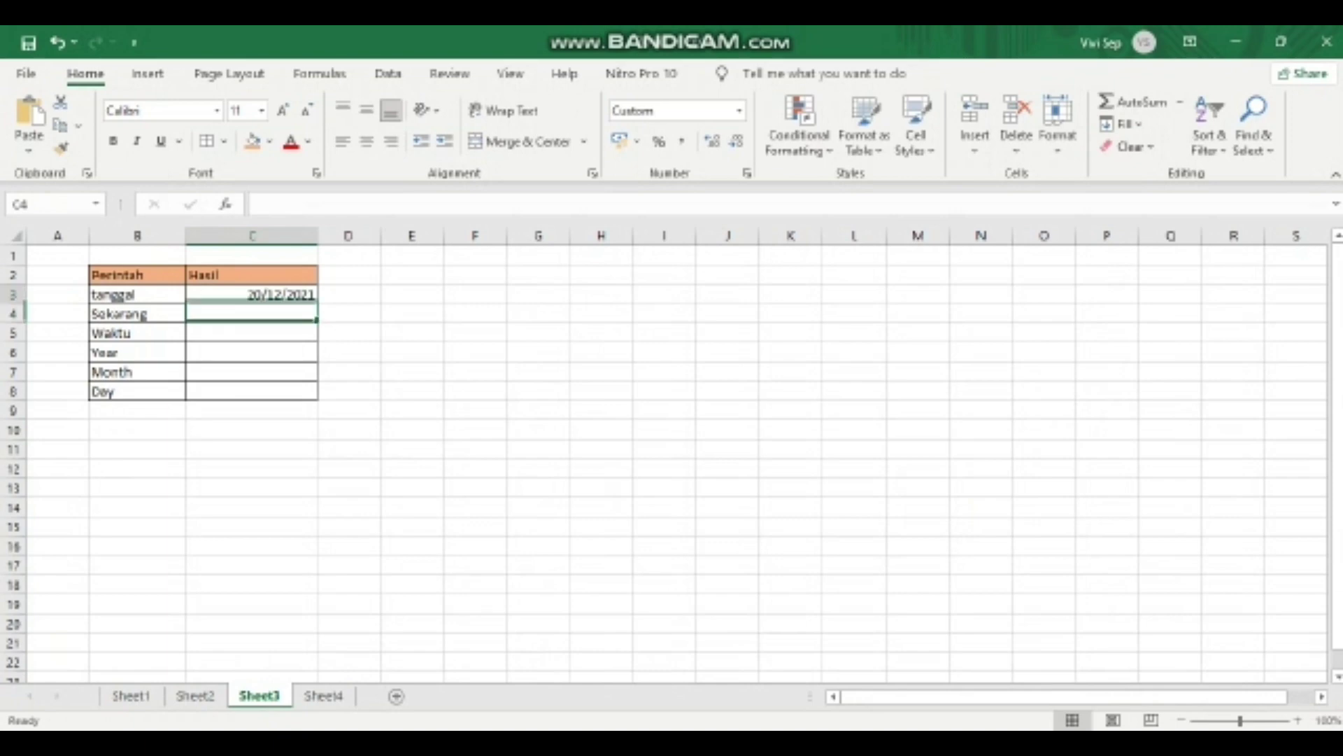
Step: Replace the formula in C3 with a DATE formula for year 2021, month 12 and day 20
double_click(251, 294)
key("BackSpace")
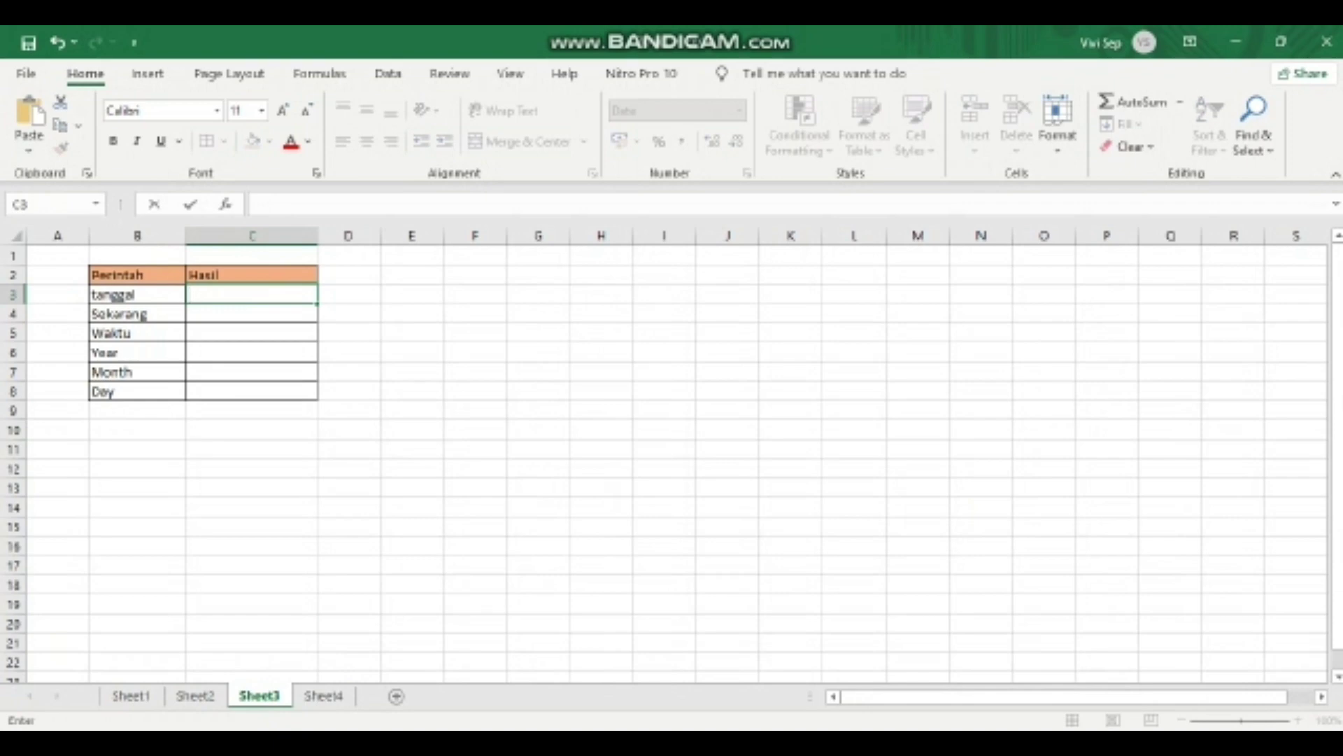
type("=date")
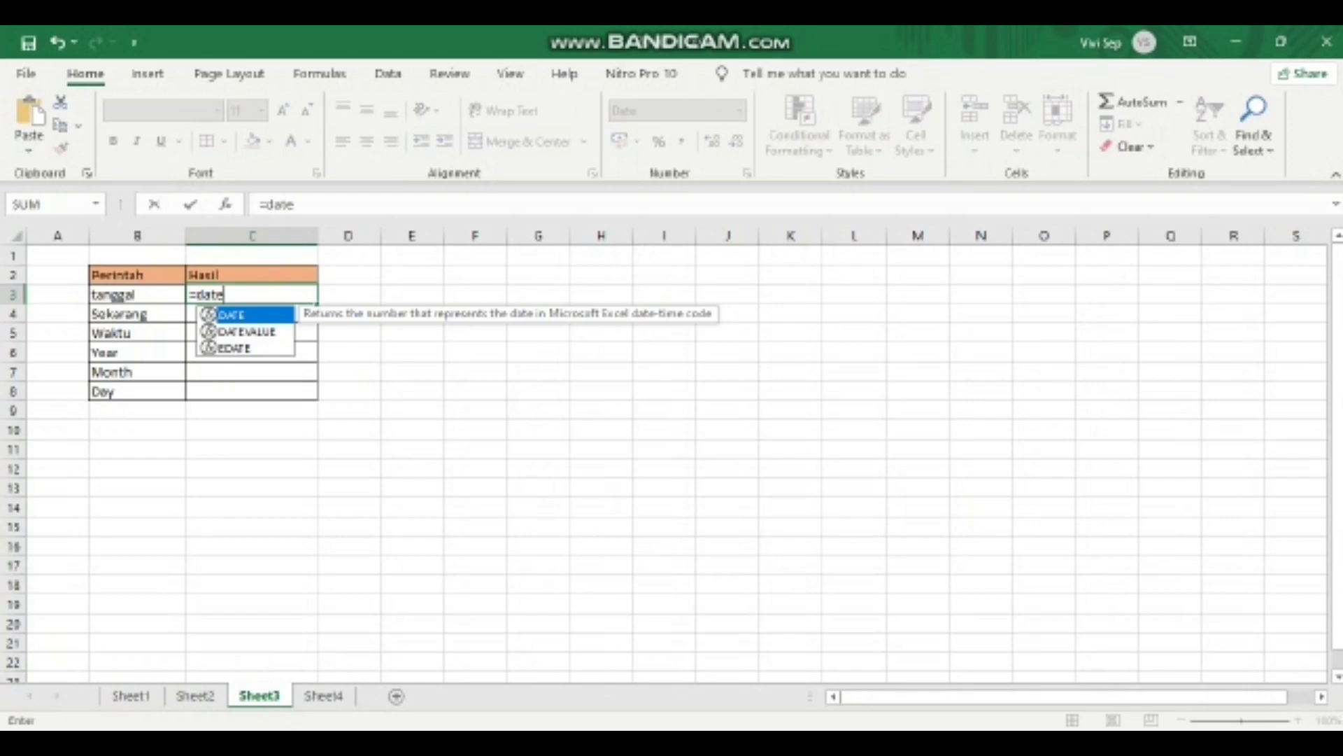
key("Tab")
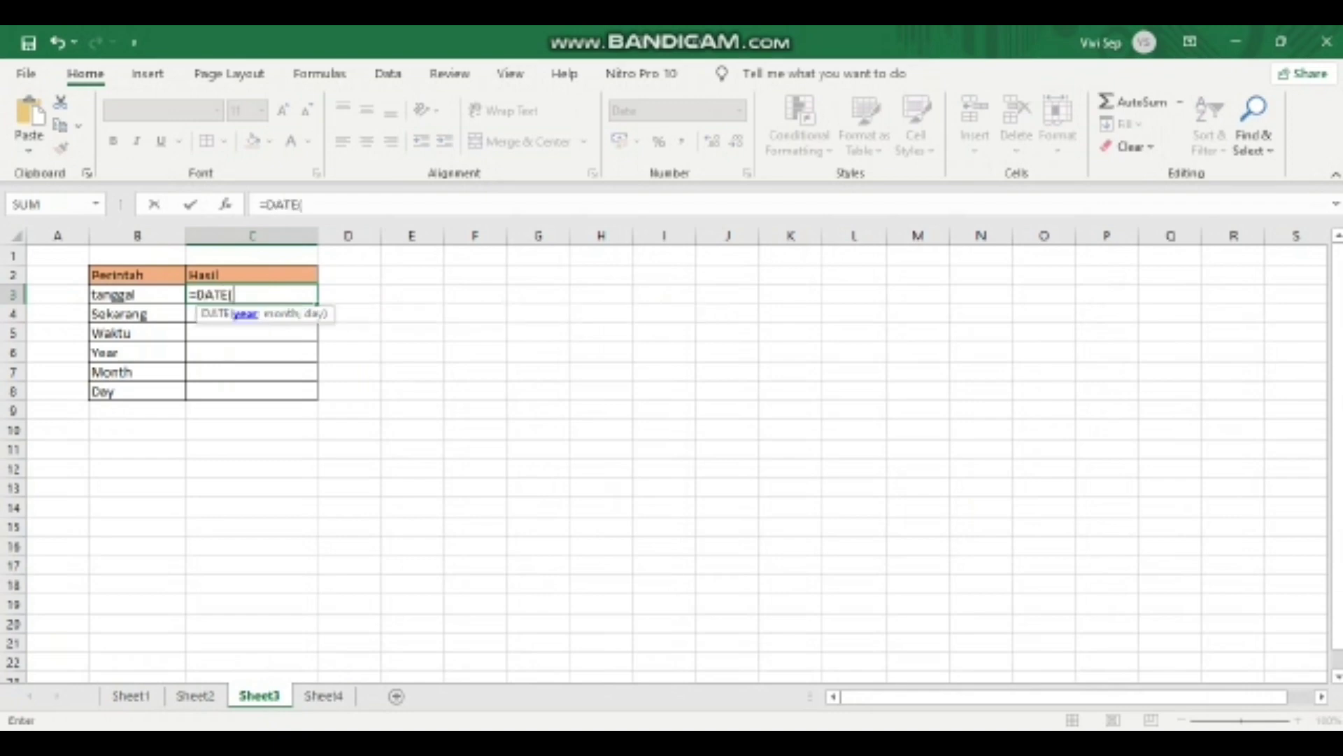
type("2021;")
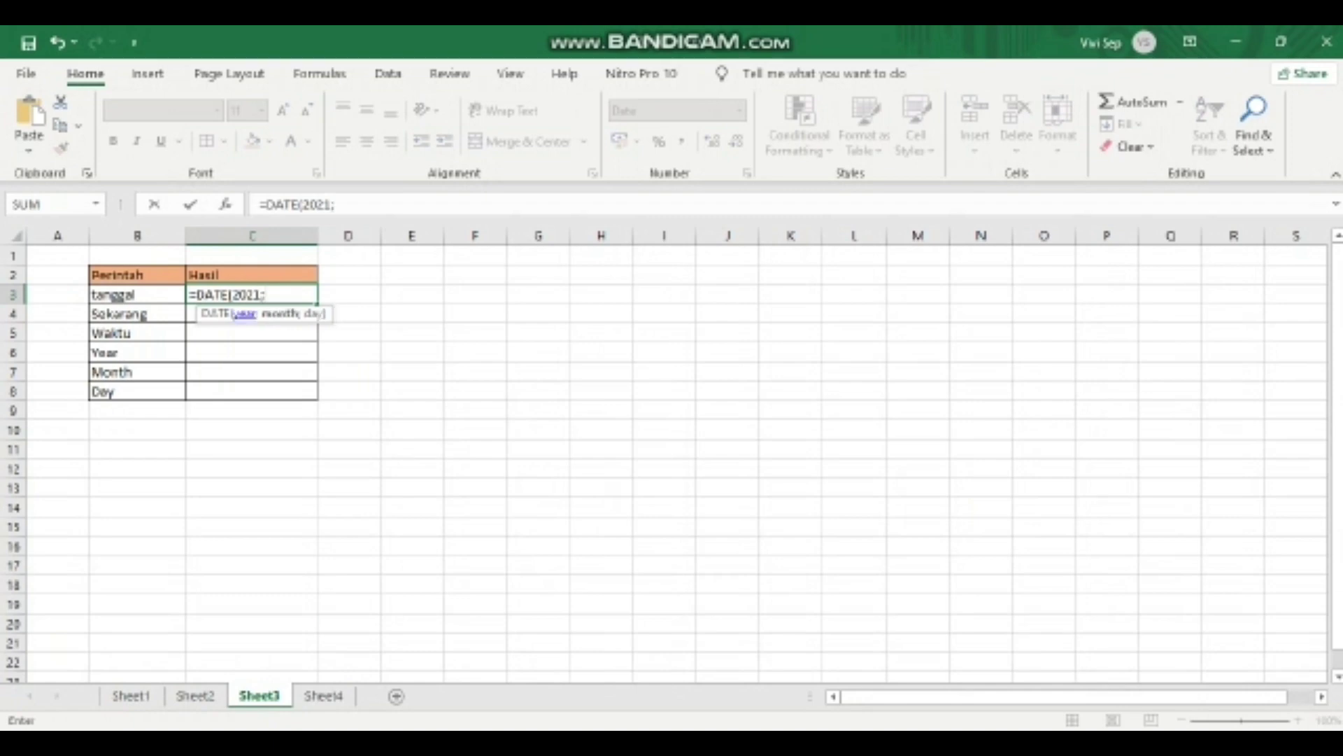
type("12;20")
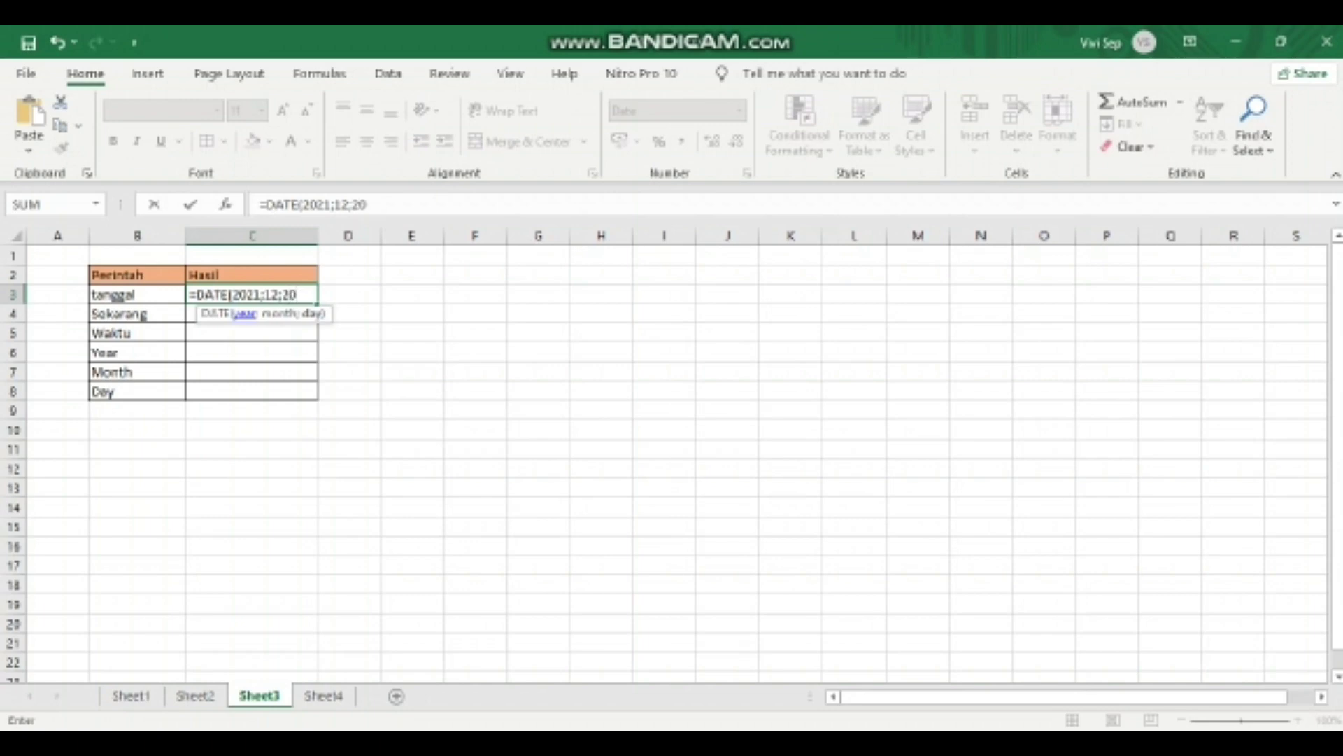
key("ctrl+Return")
key("Return")
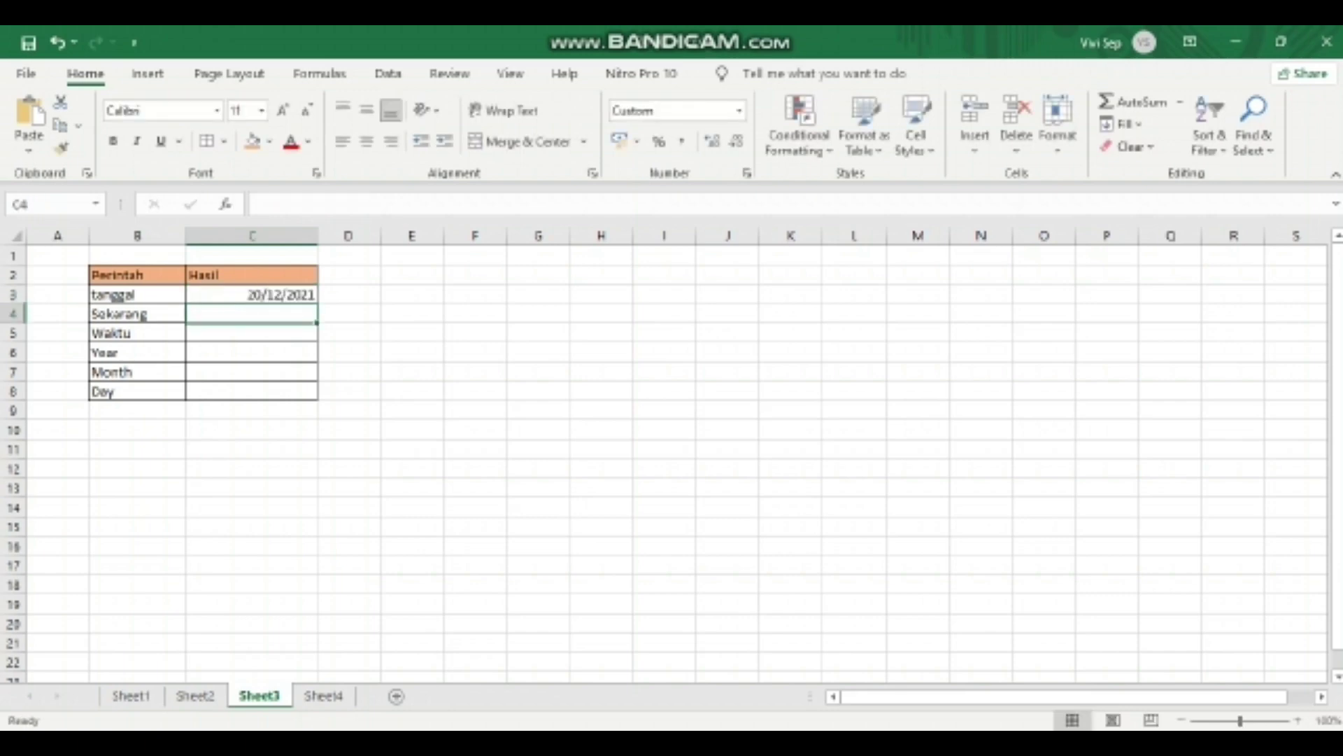
Step: Enter the formula =NOW() in the Sekarang result cell, C4
type("=now")
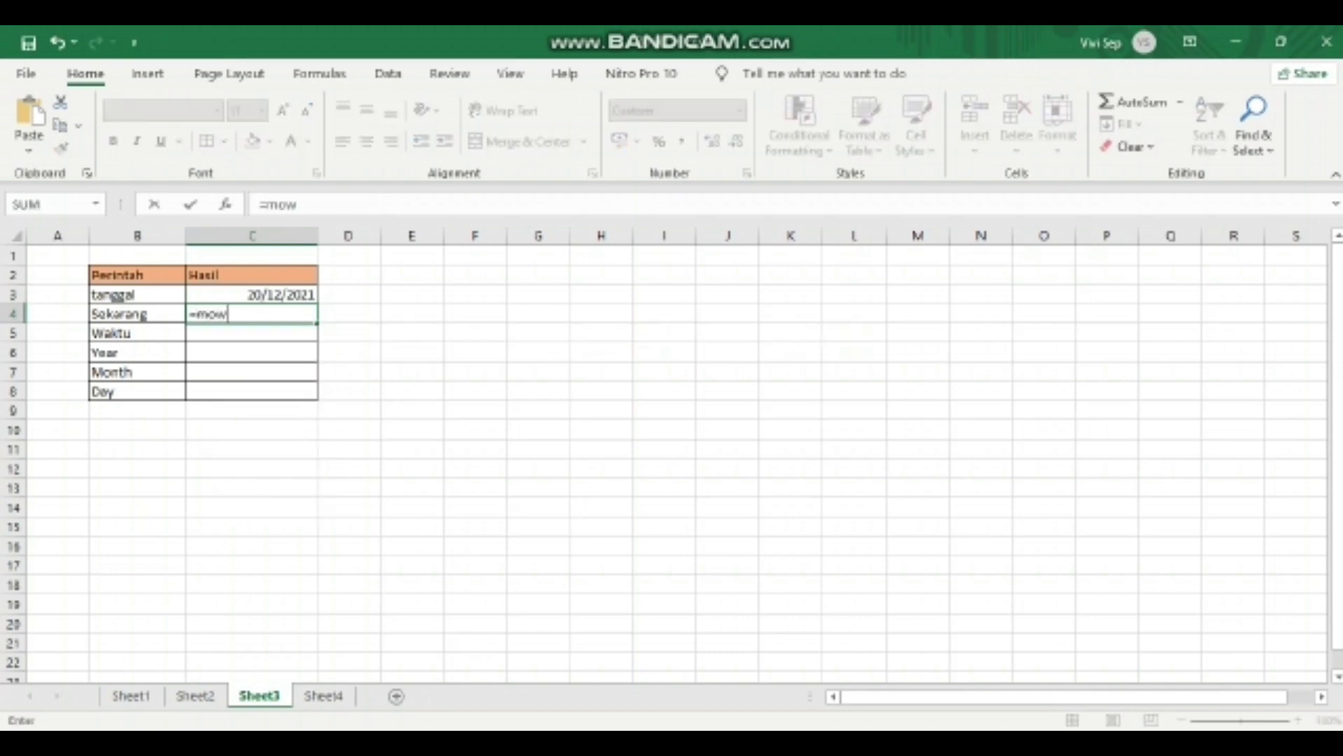
key("BackSpace")
key("BackSpace")
type("d")
key("BackSpace")
key("BackSpace")
key("BackSpace")
type("now")
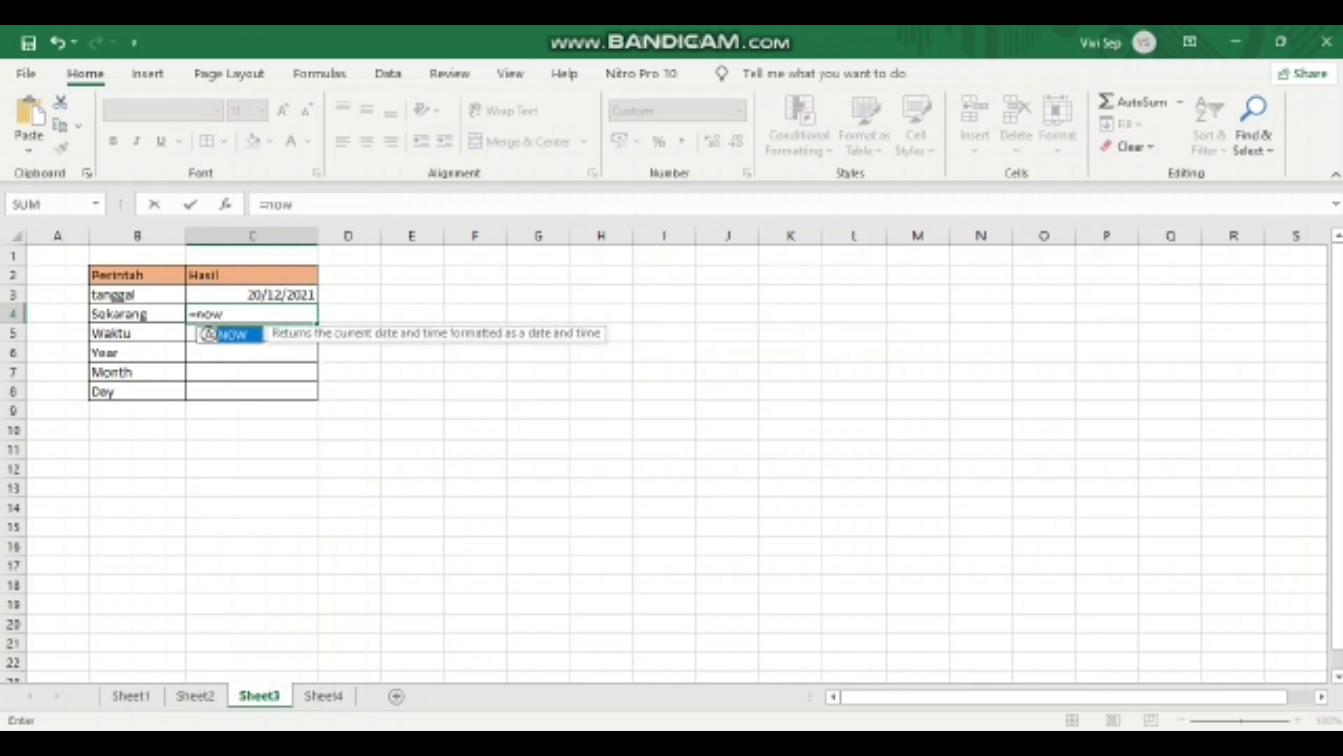
double_click(209, 334)
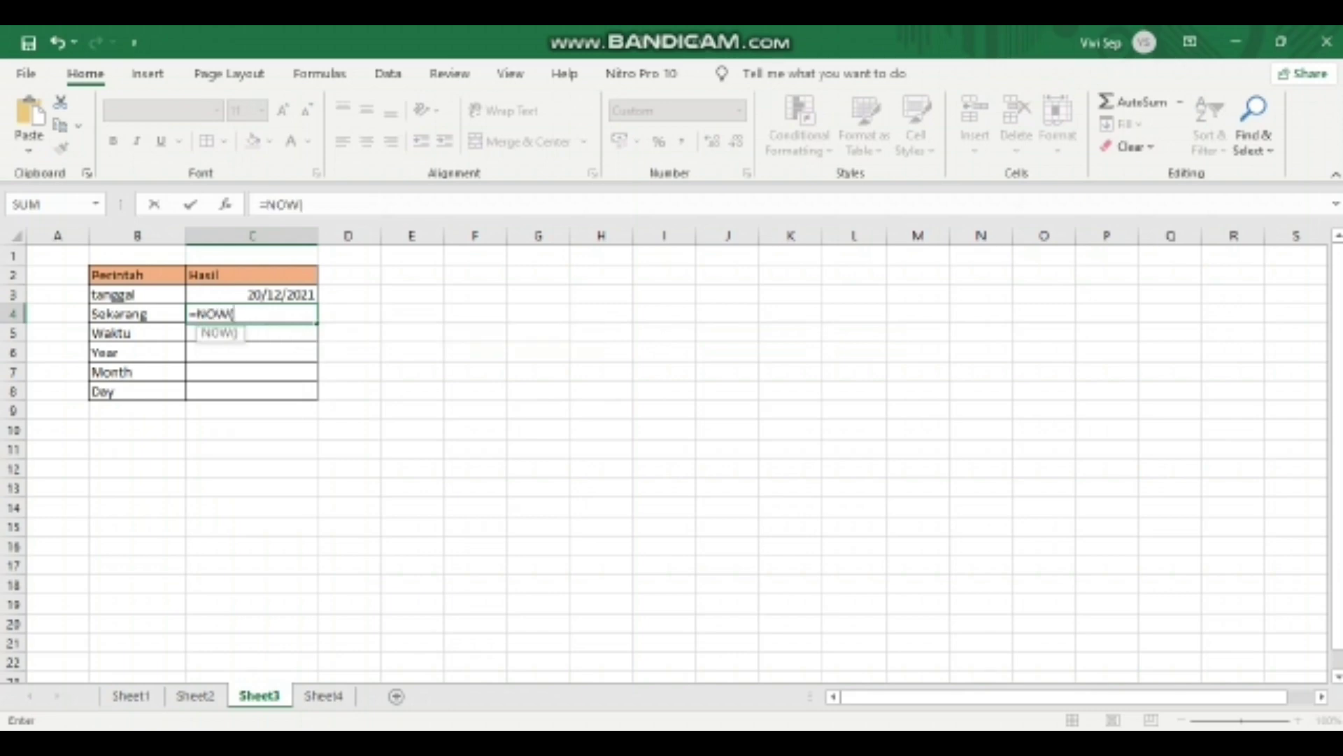
type(")")
key("Return")
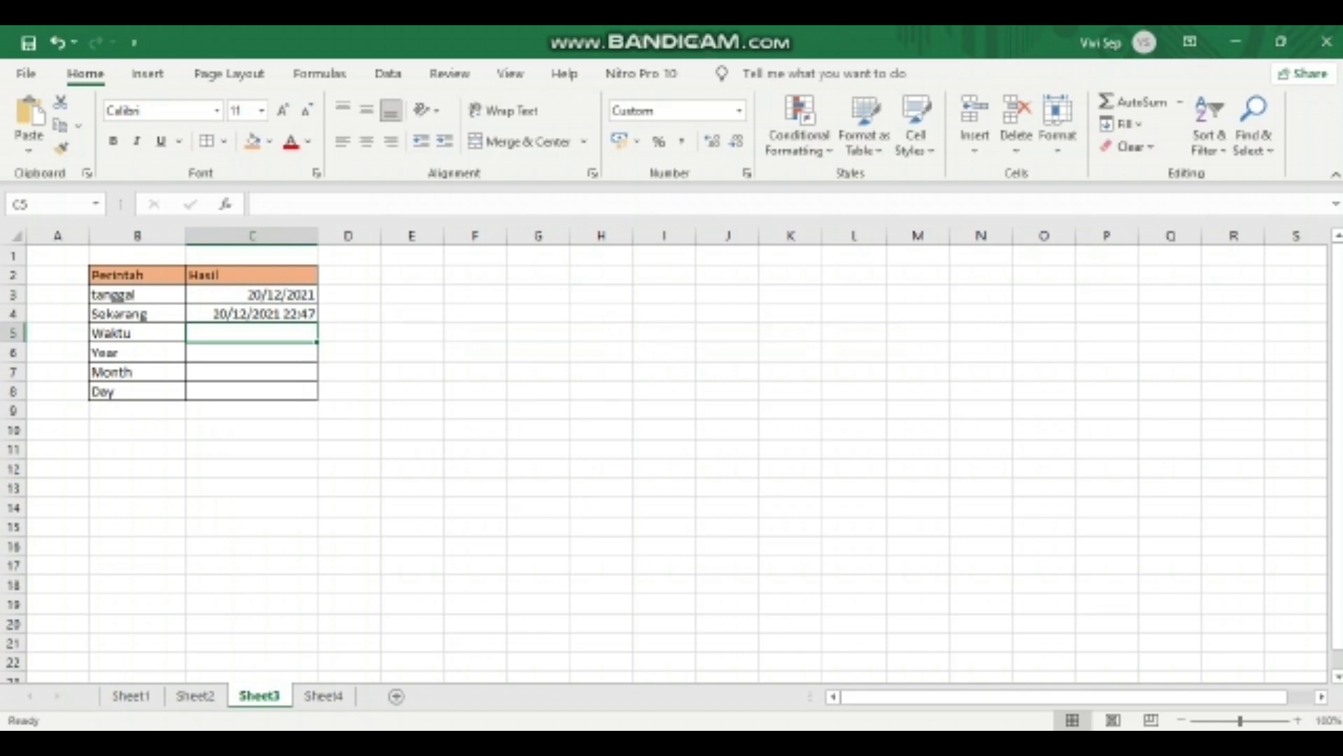
Step: Enter a TIME formula in the Waktu result cell, C5, with hour 22, minute 47 and second 02
type("=ti")
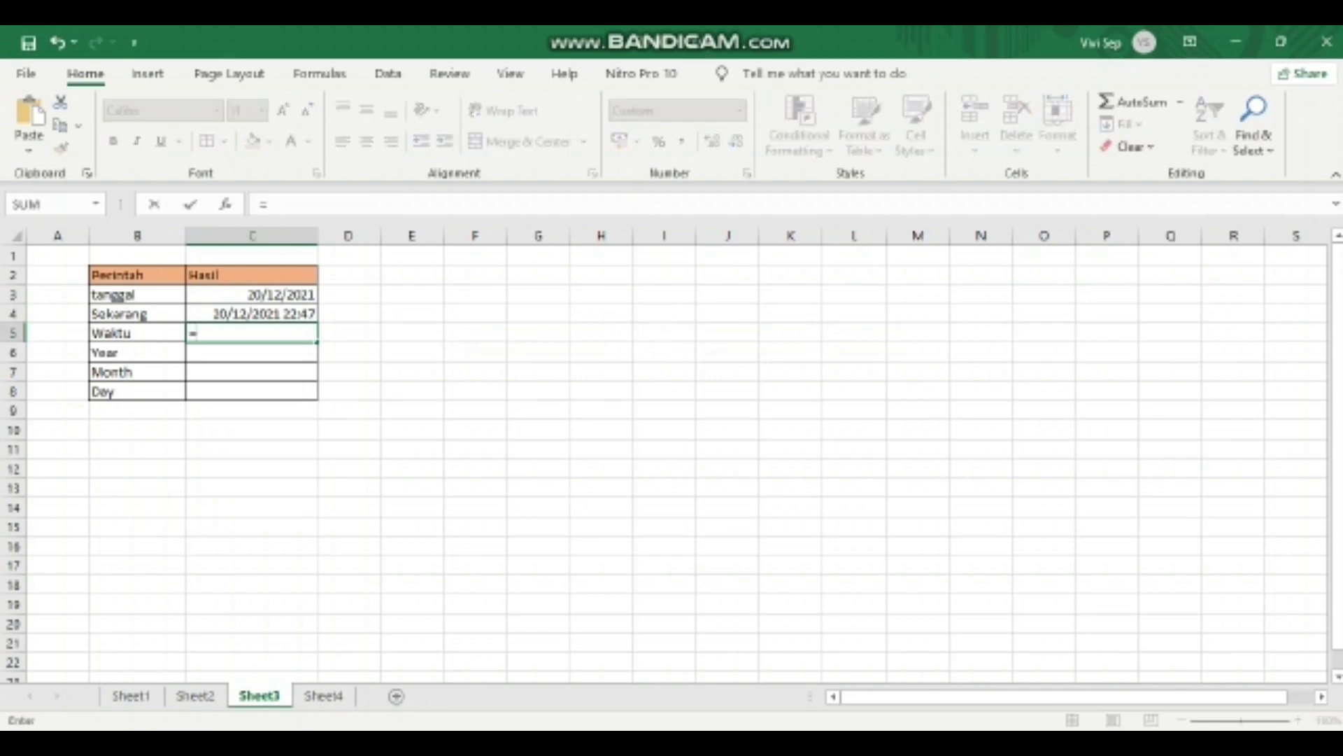
type("me")
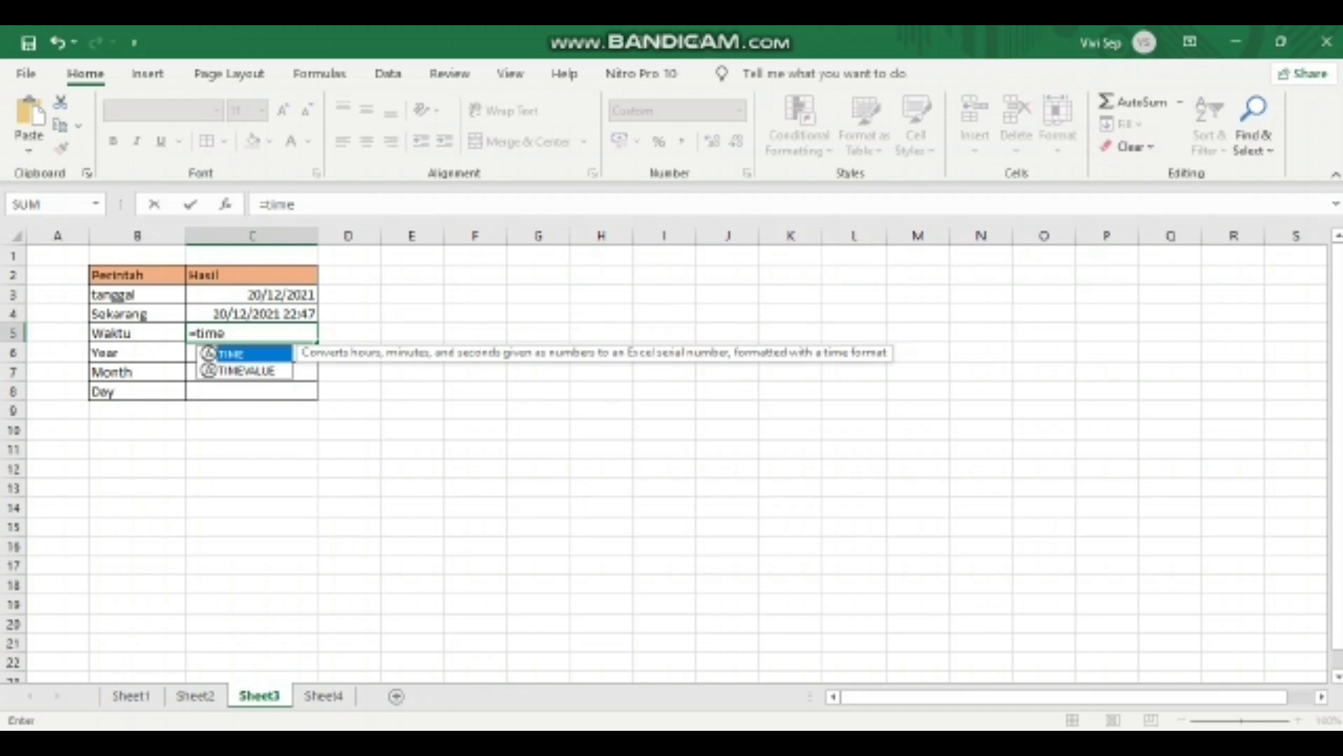
key("Tab")
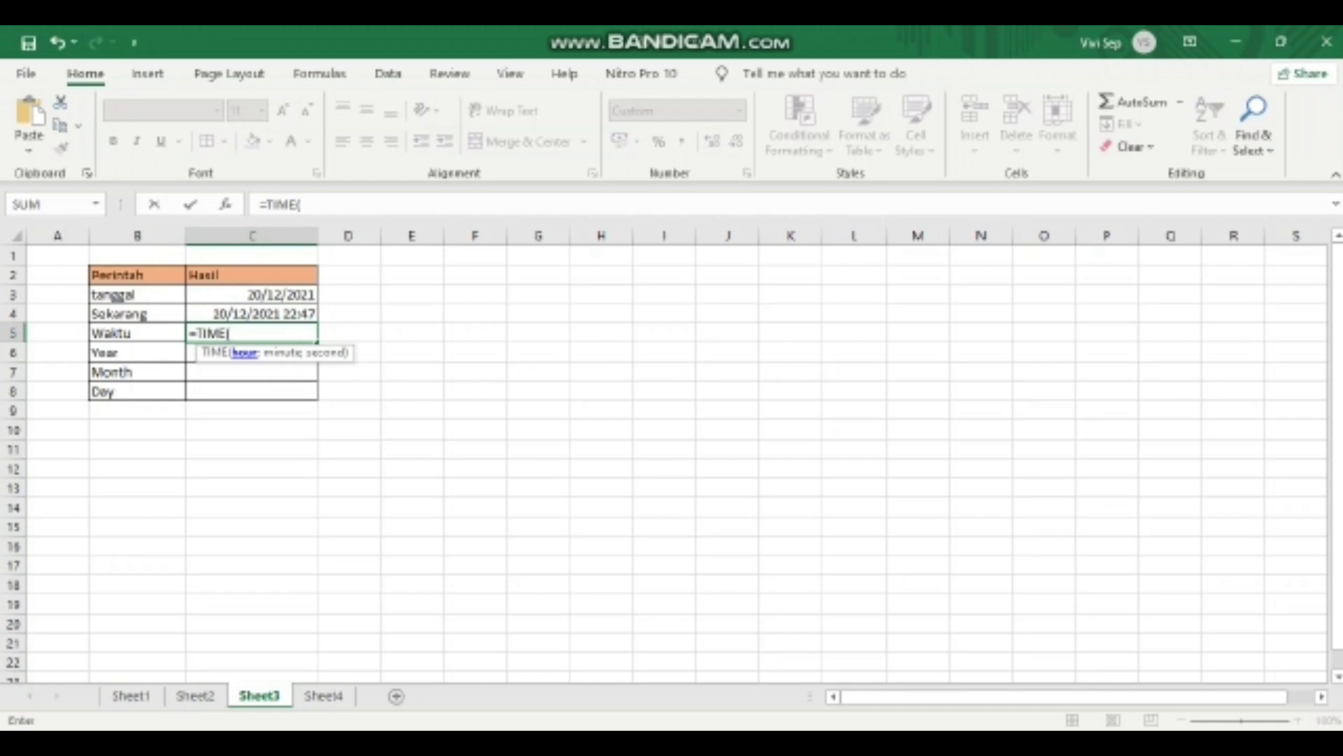
type("22;")
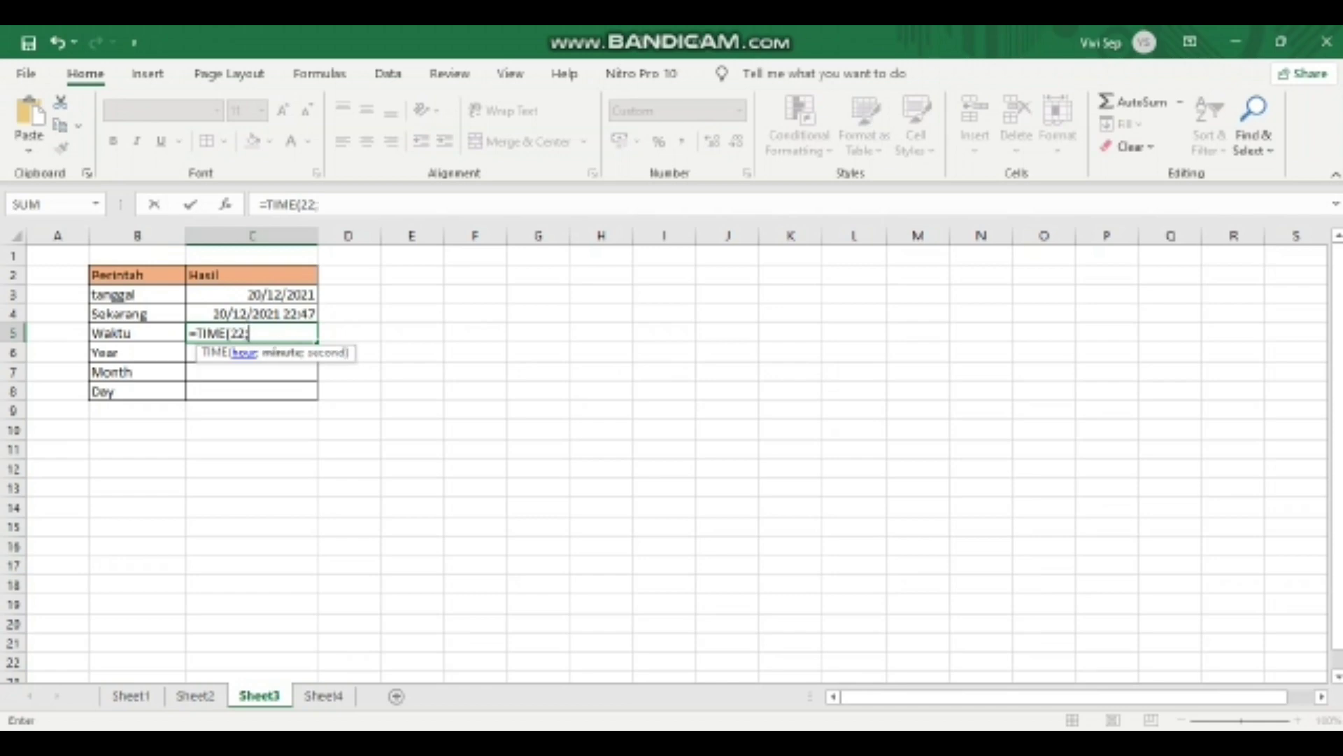
type("47;02")
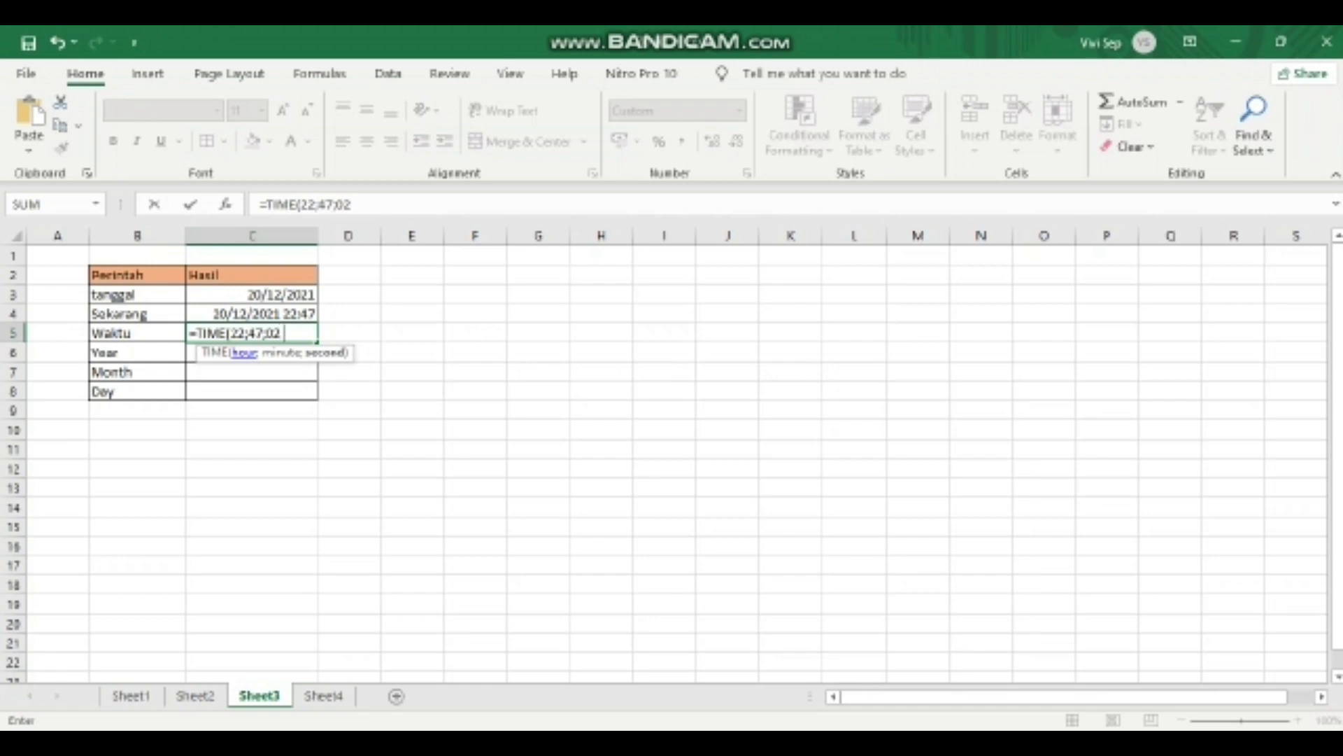
type(" )")
key("Return")
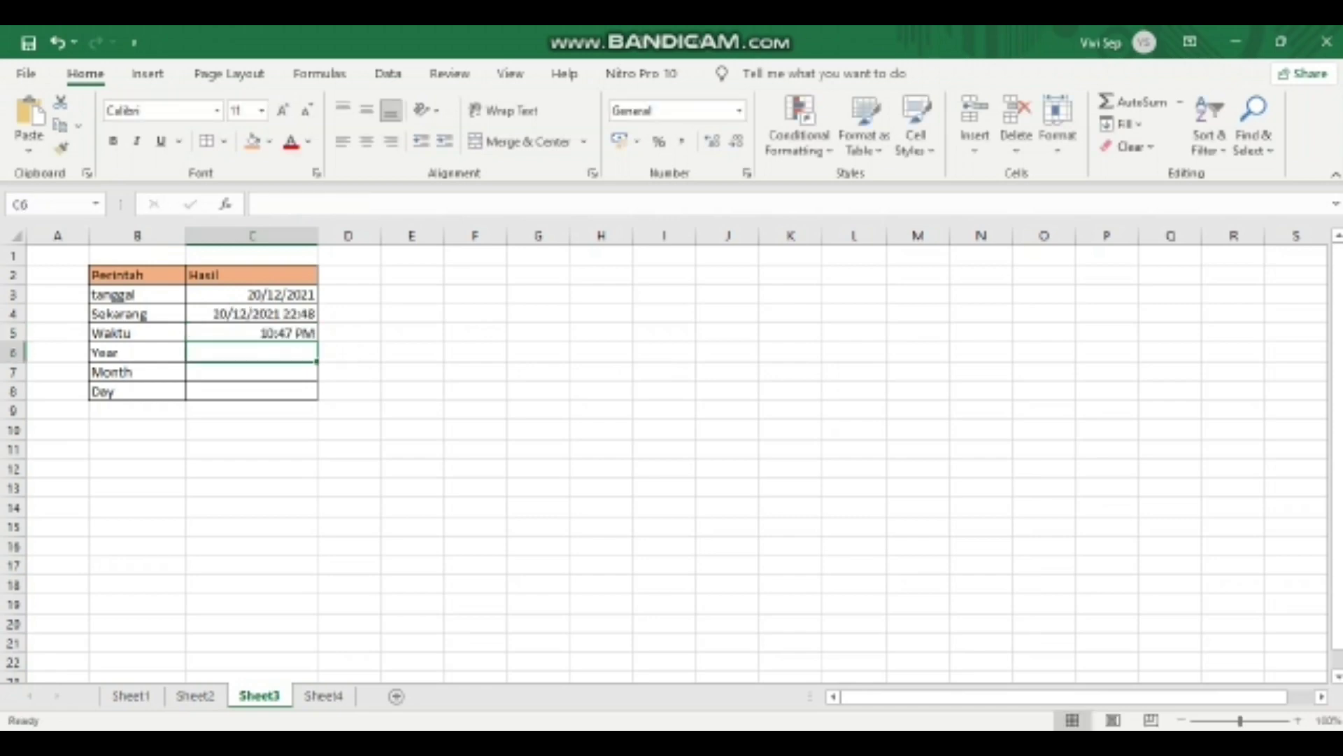
Step: Try to enter a YEAR formula with a nested NOW function in the Year result cell, C6, and decline the suggested correction
type("=year")
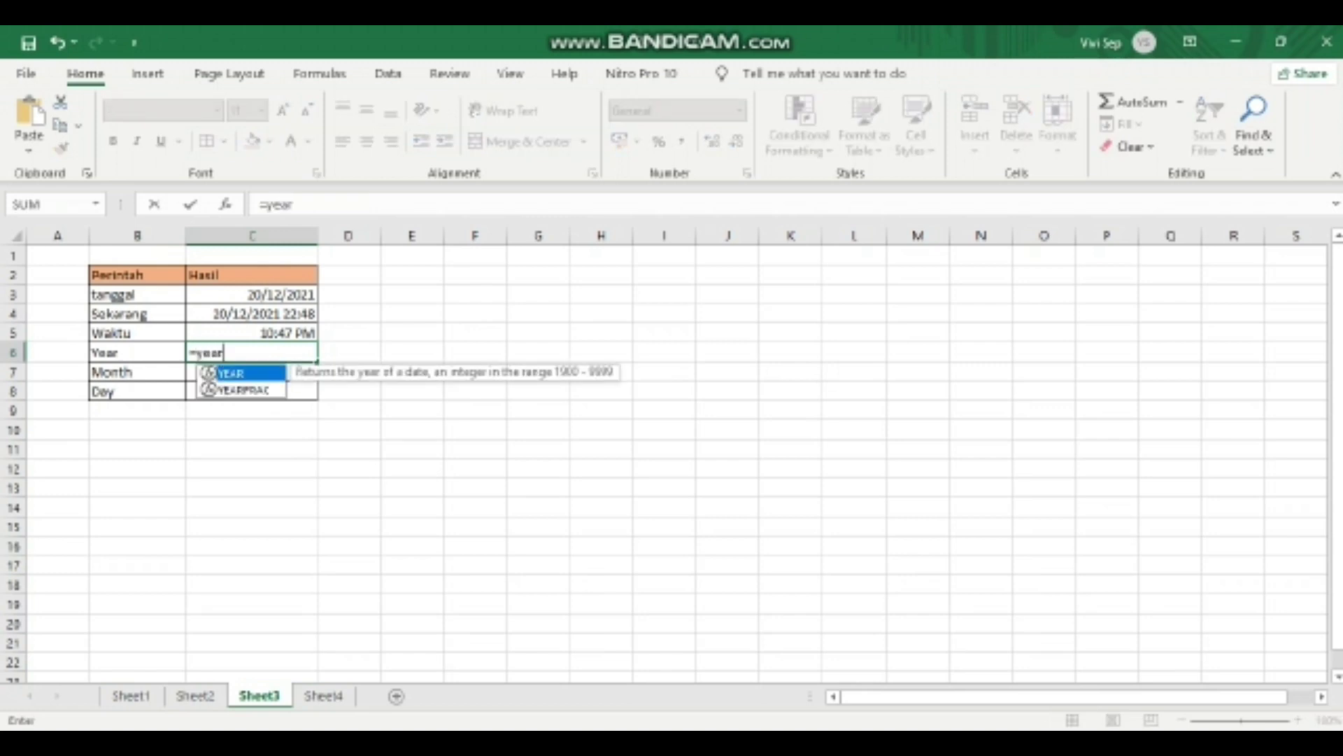
key("Tab")
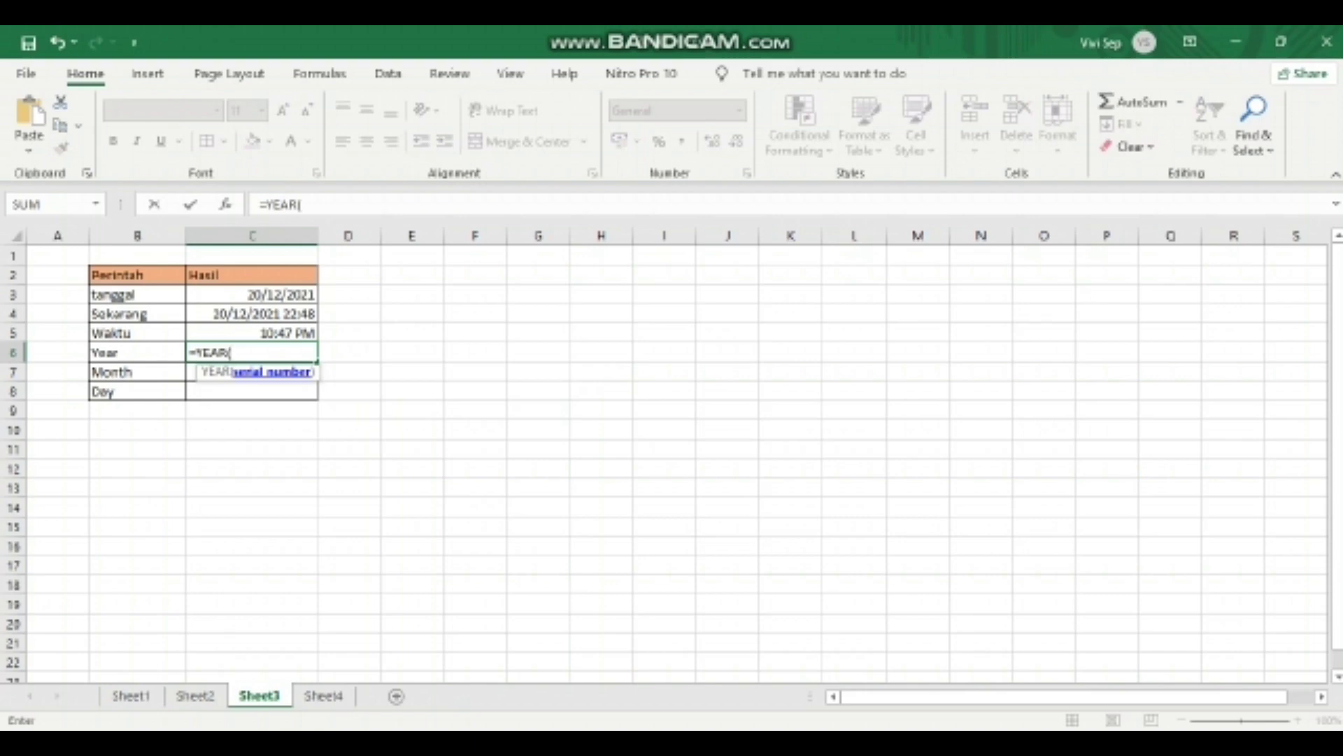
type("now")
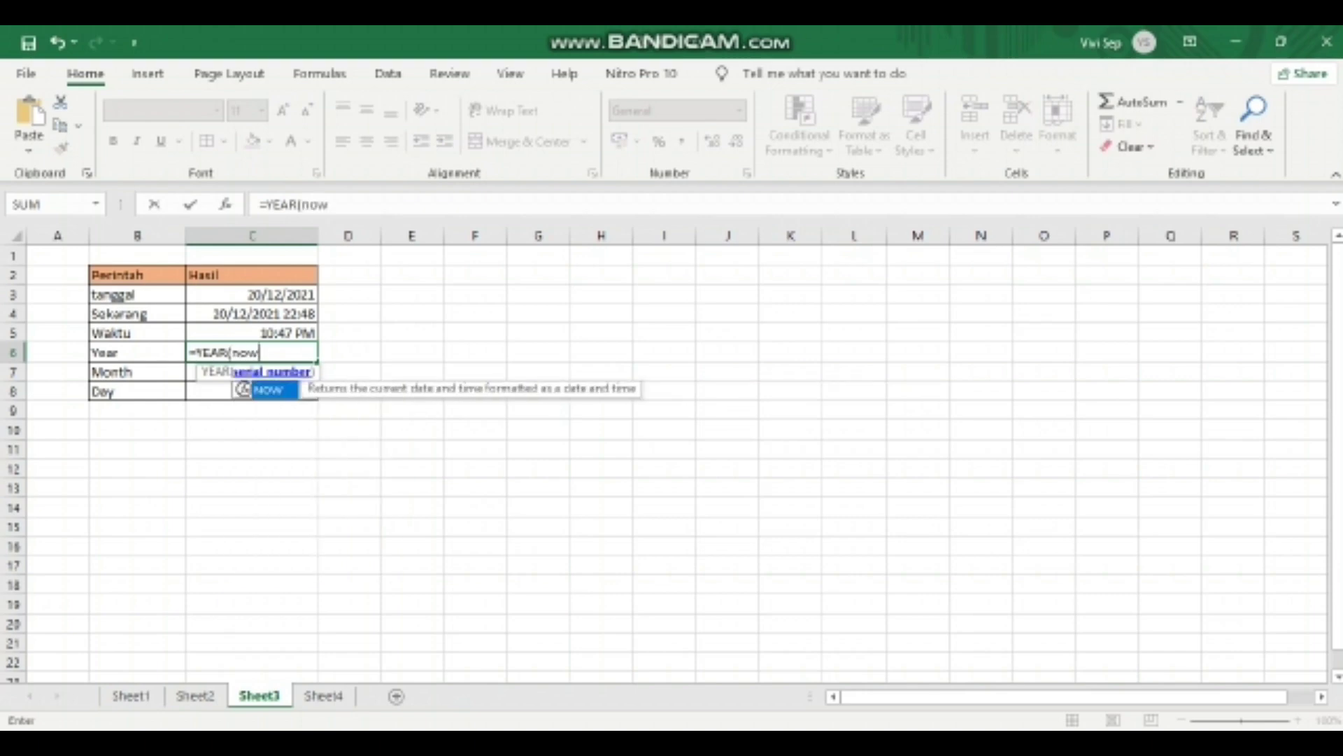
key("Tab")
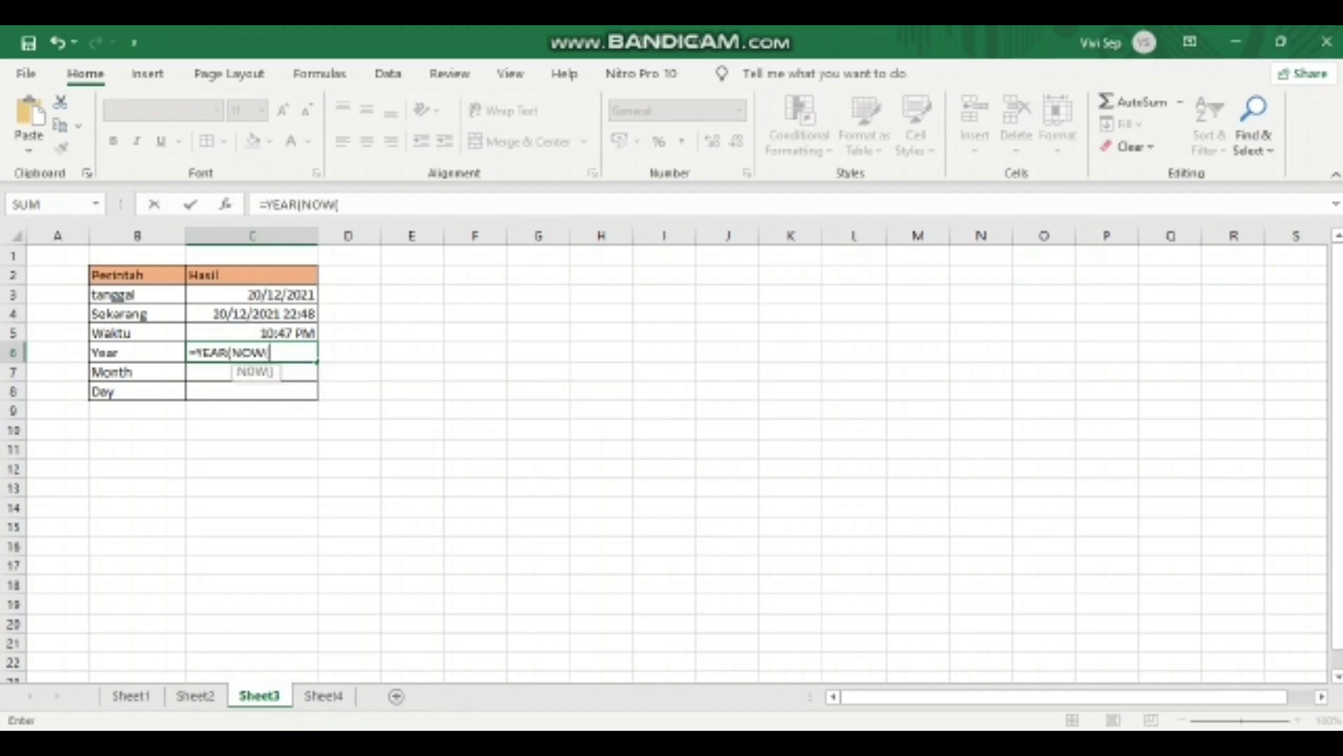
type(")")
key("Return")
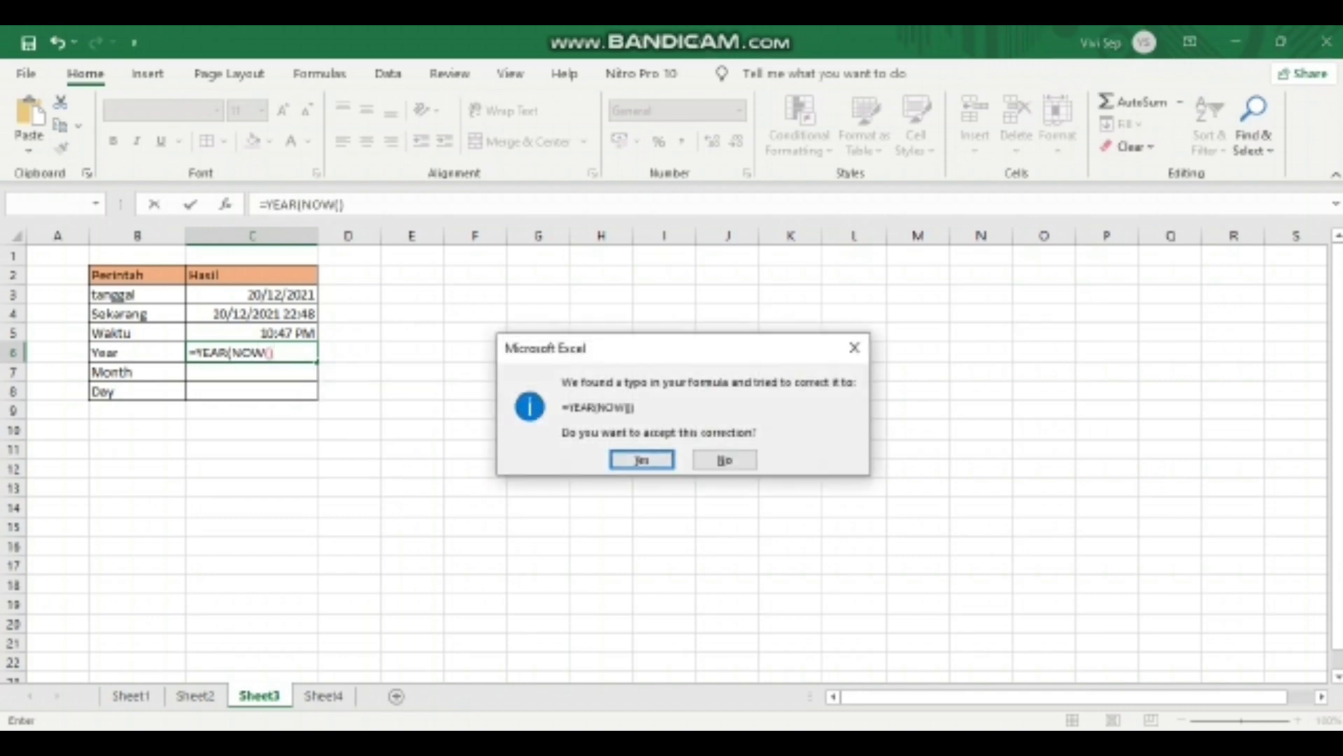
left_click(854, 347)
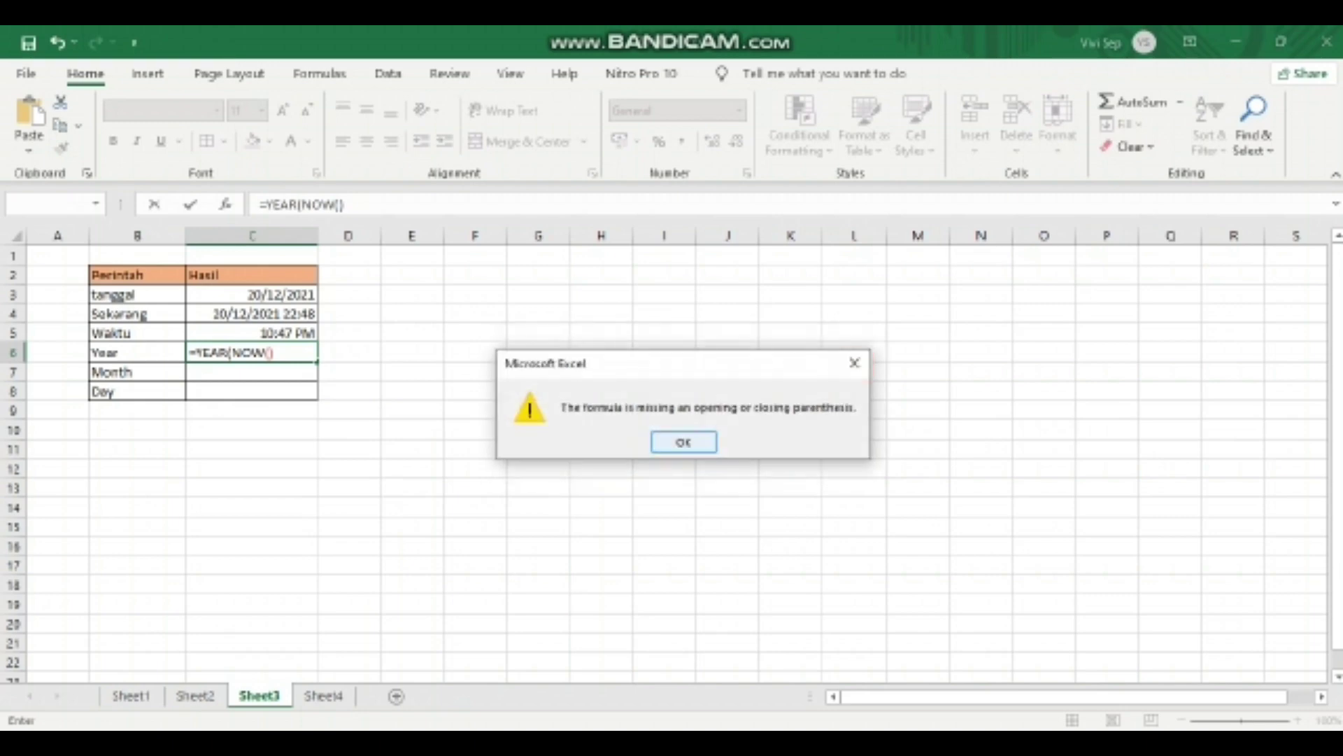
key("Return")
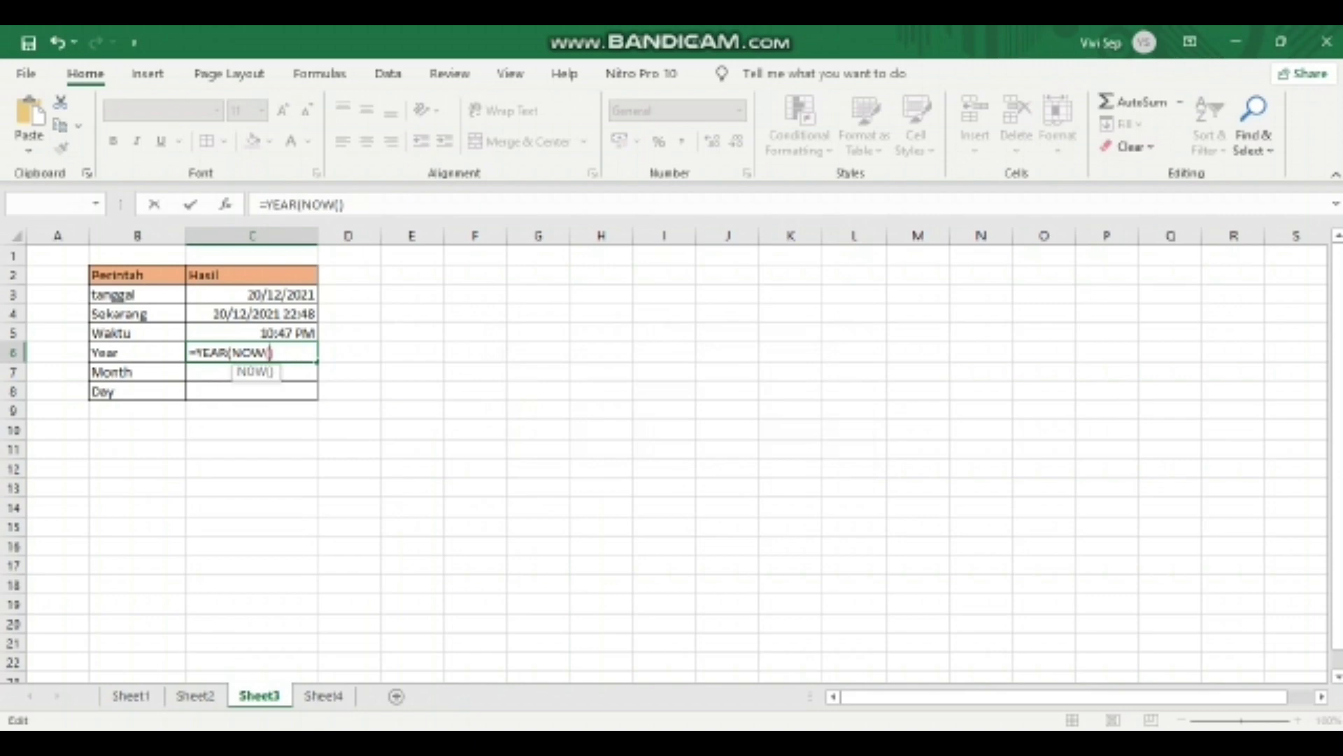
Step: Complete the Year formula in C6 as =YEAR(NOW()) by accepting the suggested correction
key("Right")
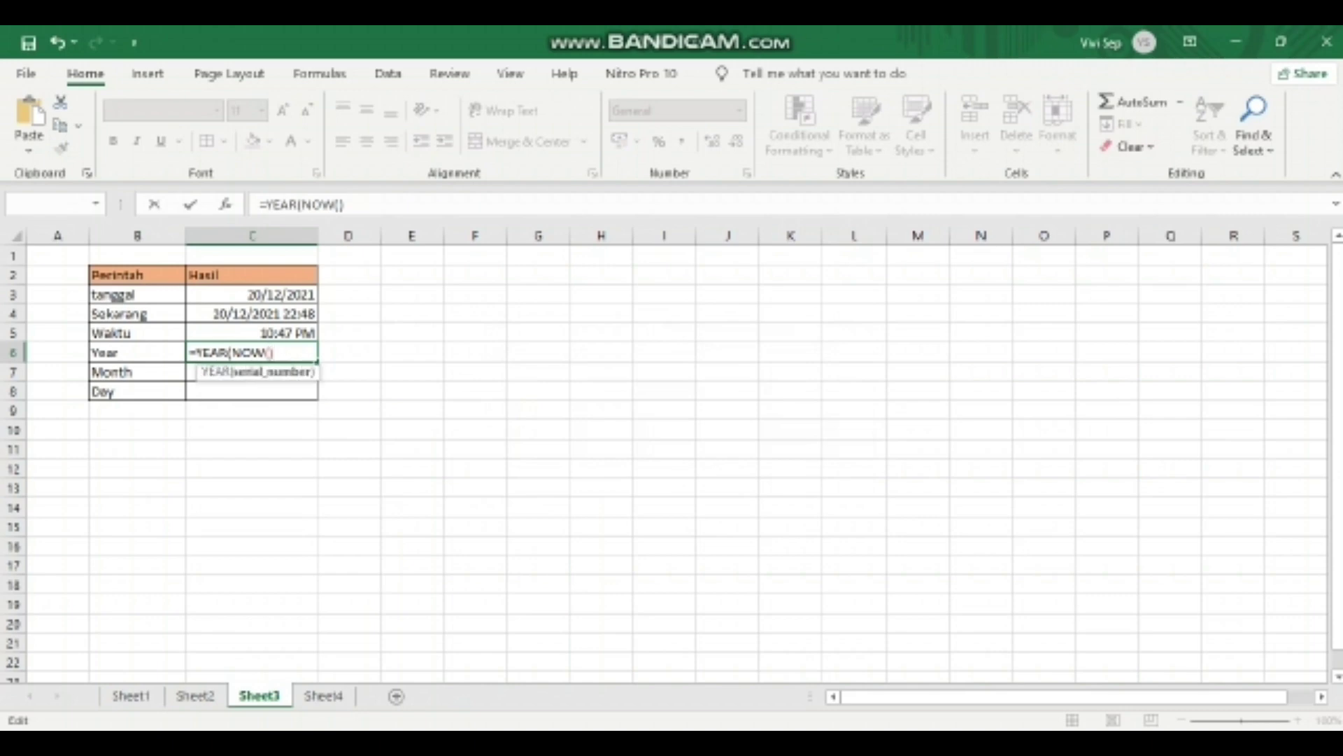
key("BackSpace")
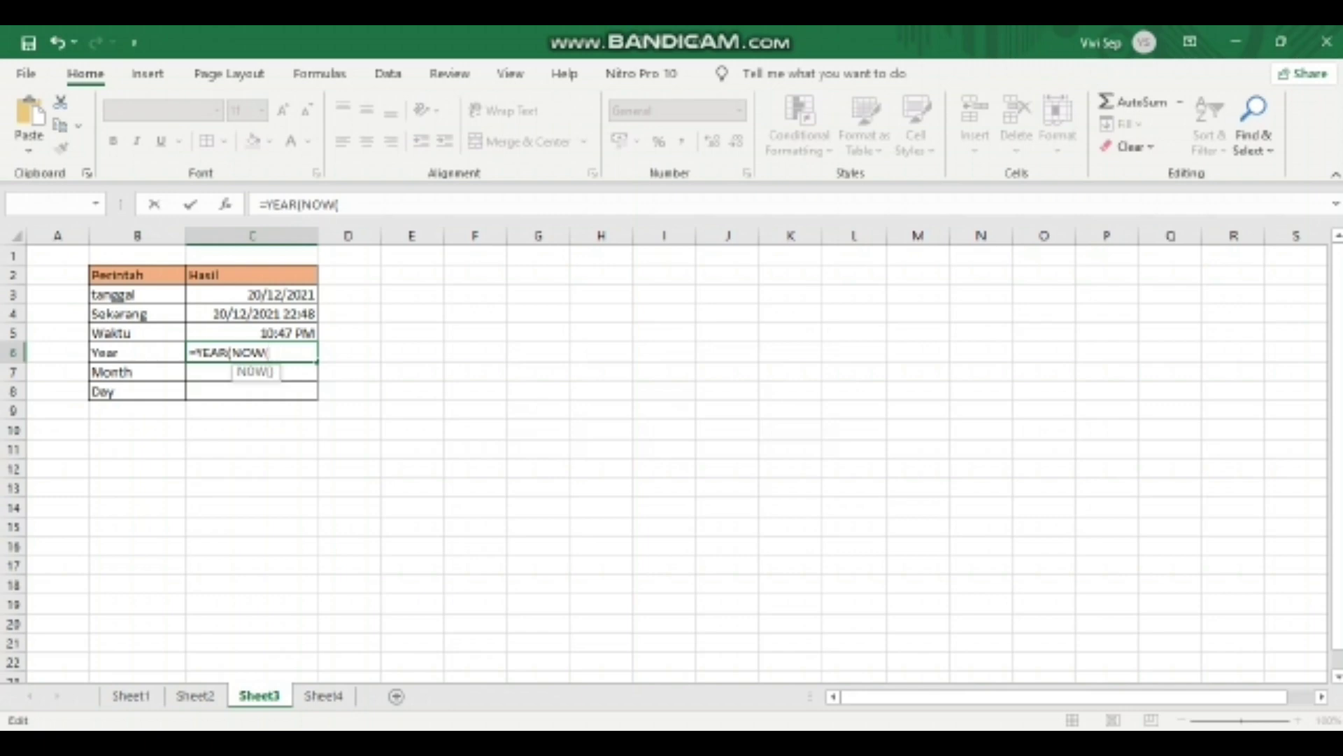
type(")")
key("Return")
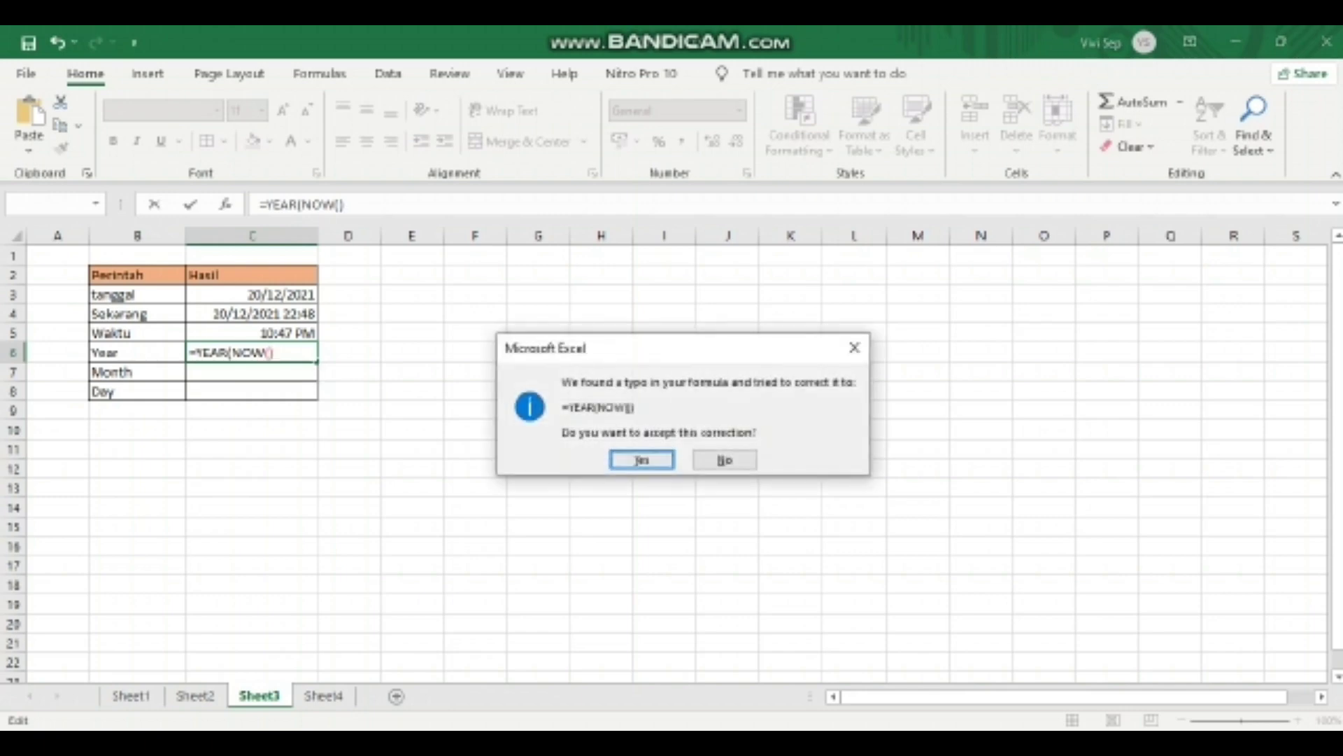
key("Return")
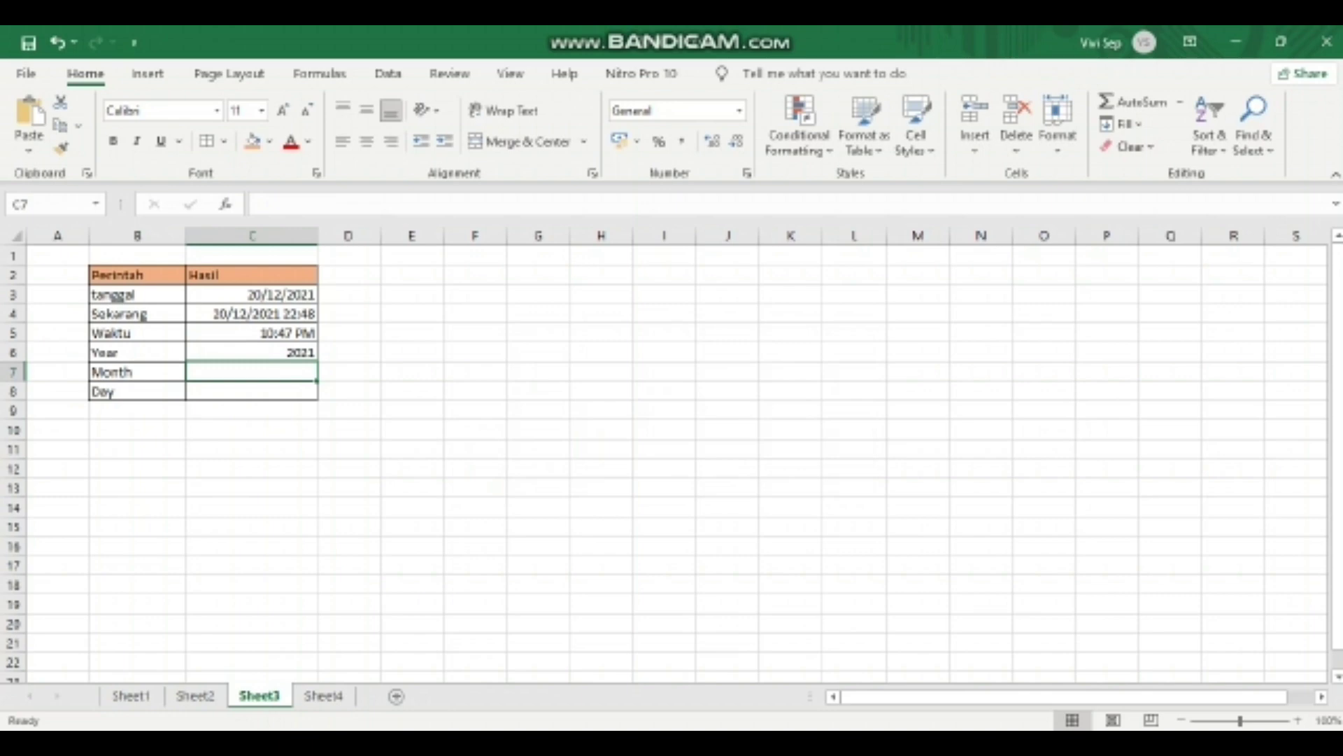
type("=now")
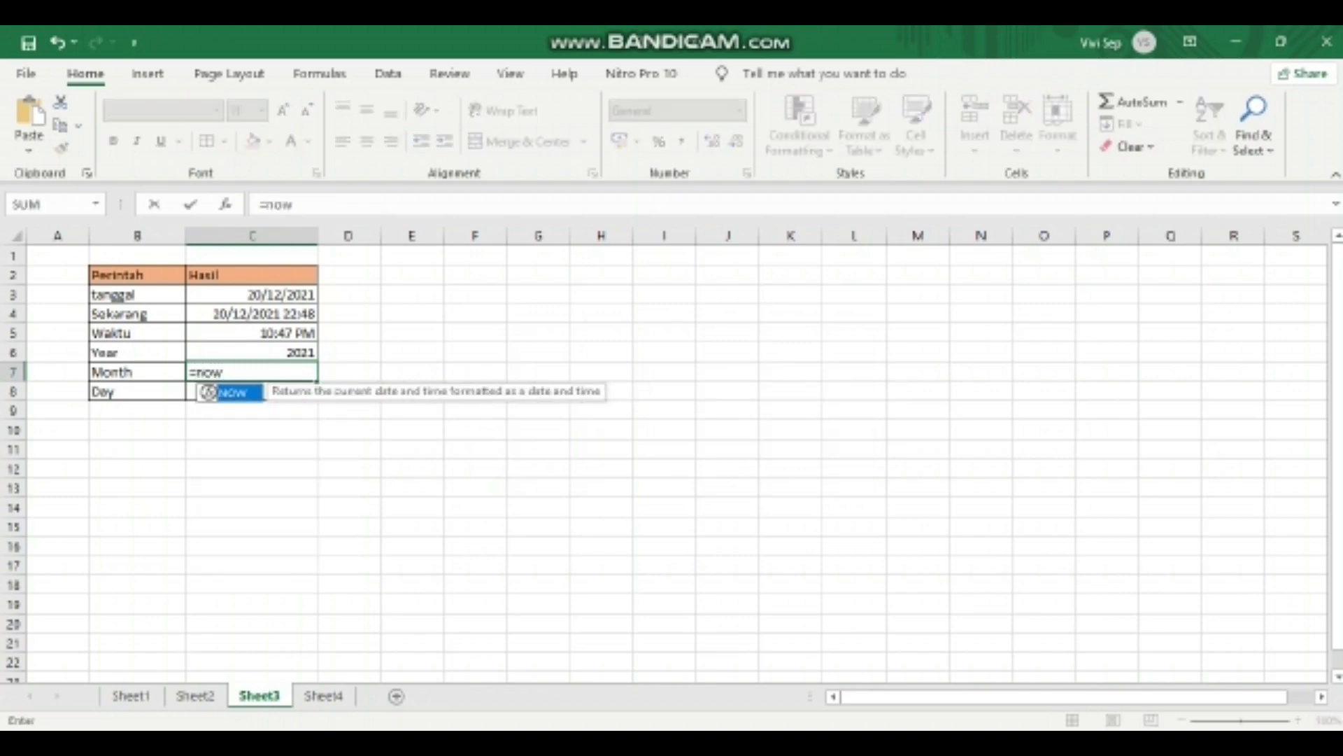
double_click(208, 391)
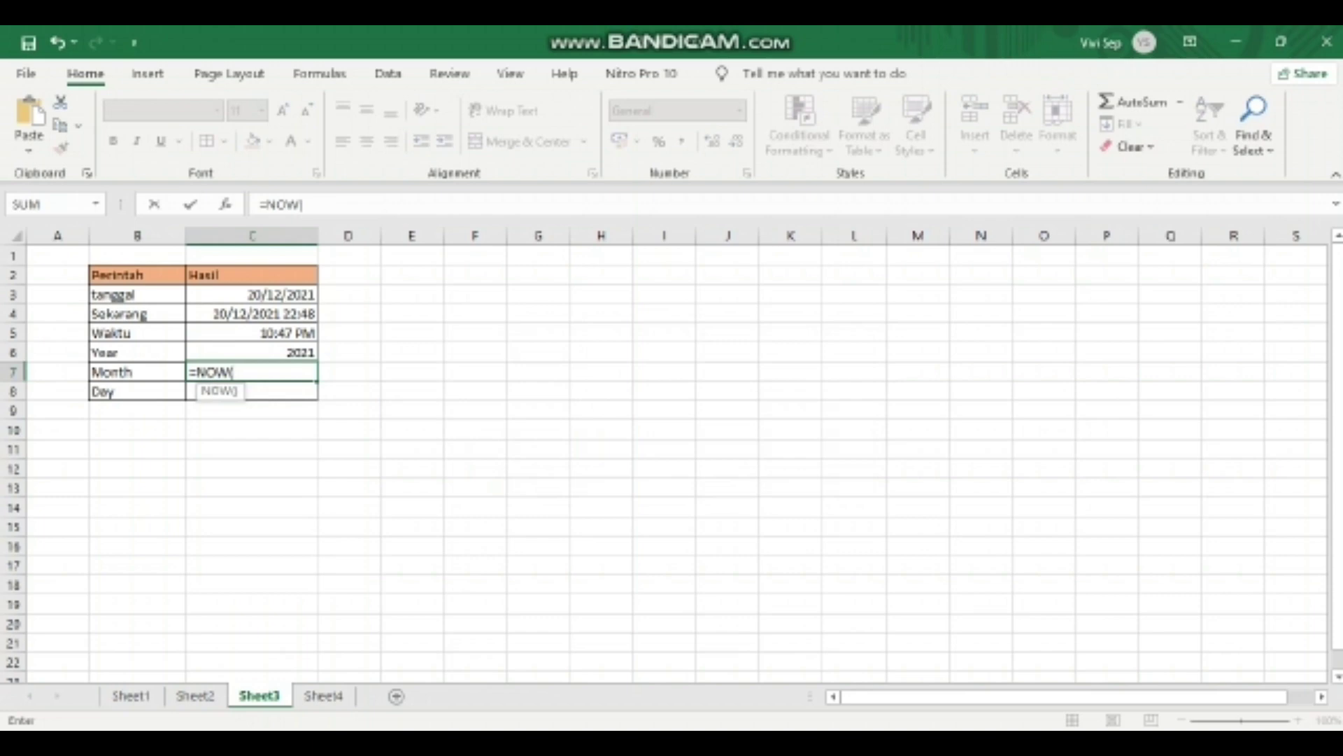
key("BackSpace")
key("BackSpace")
key("BackSpace")
key("BackSpace")
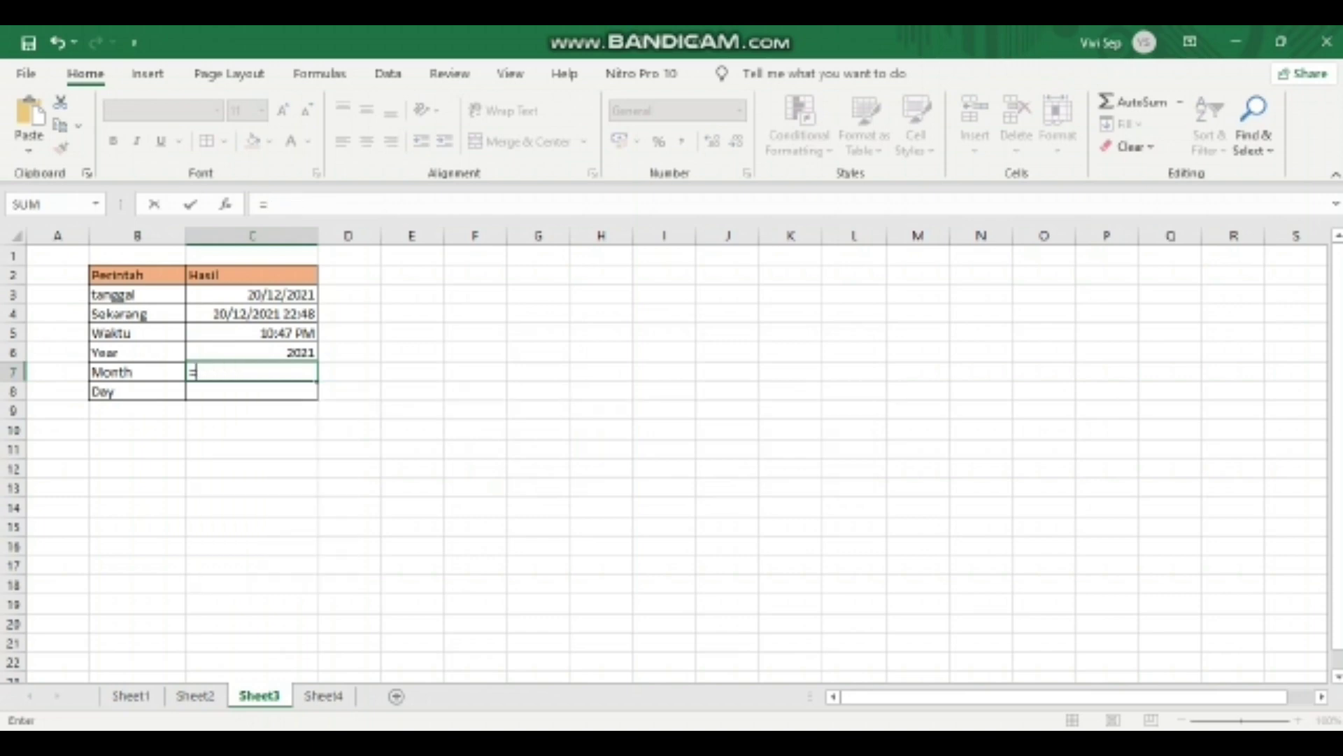
type("mont")
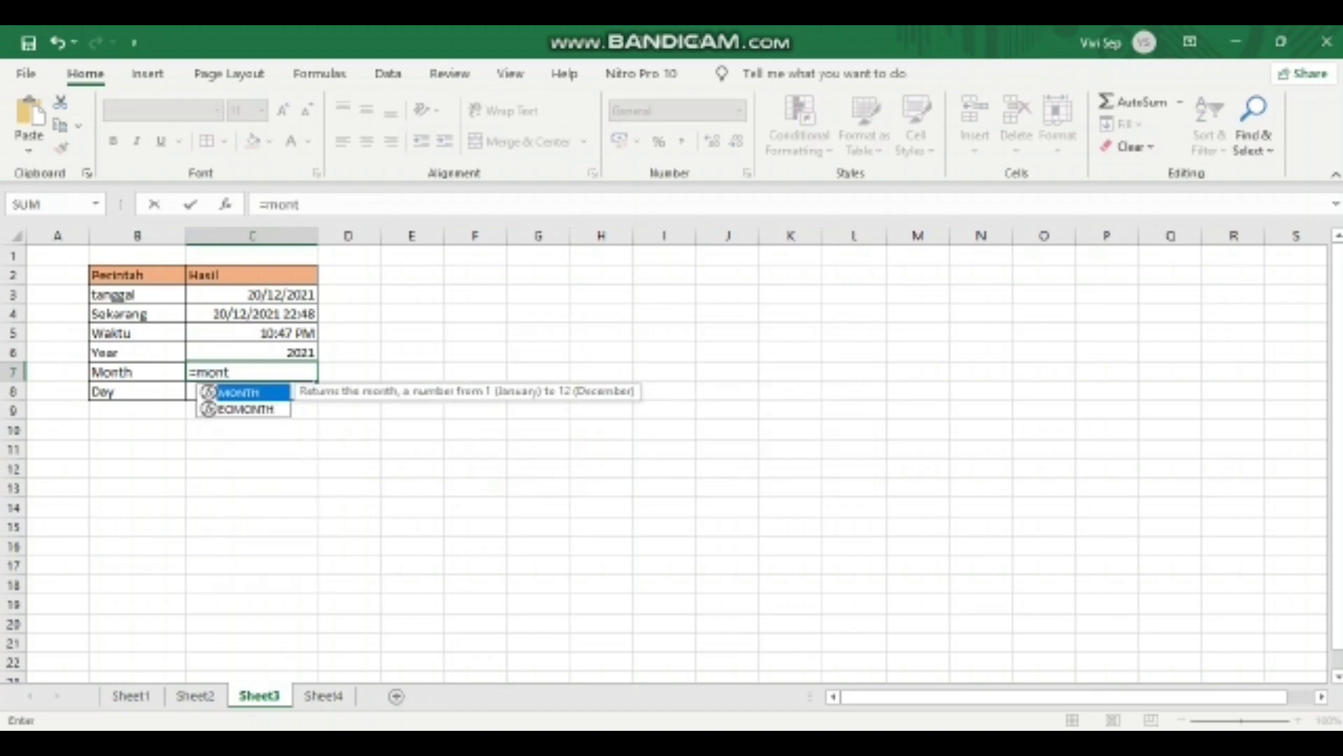
double_click(209, 391)
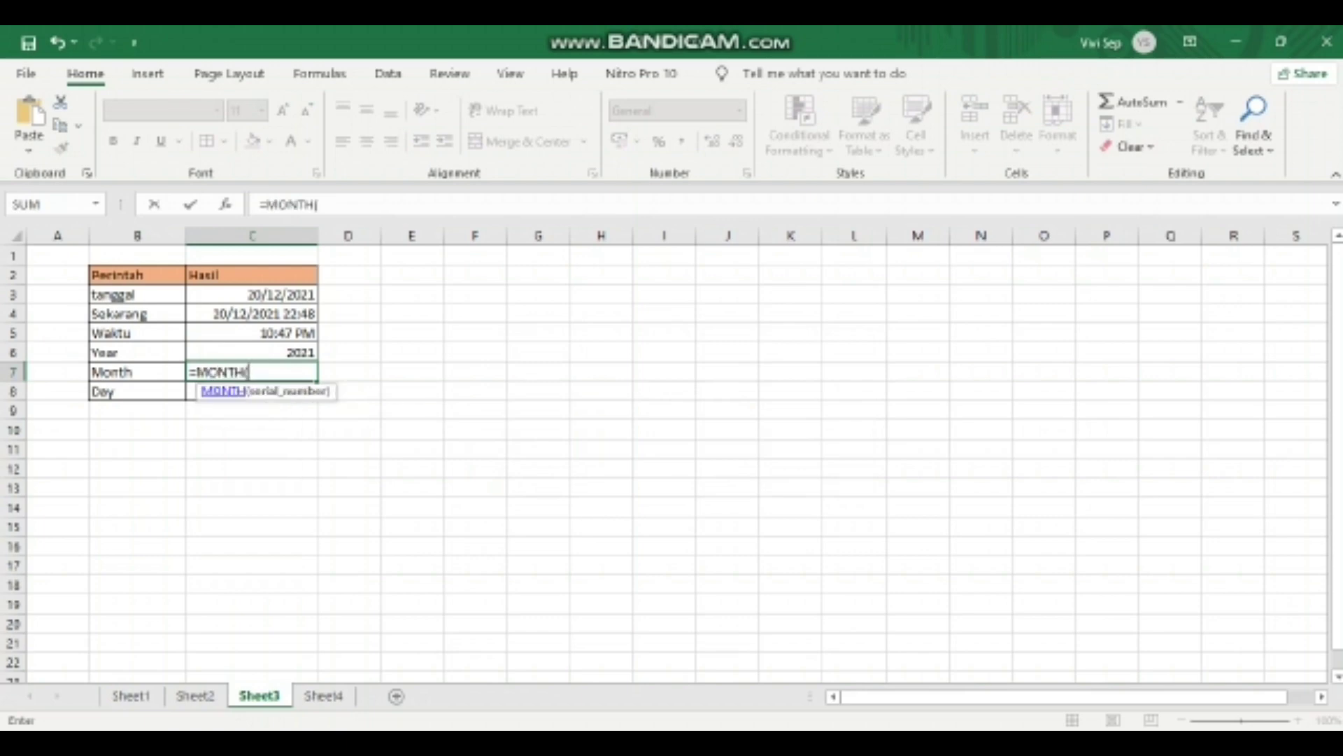
type("now")
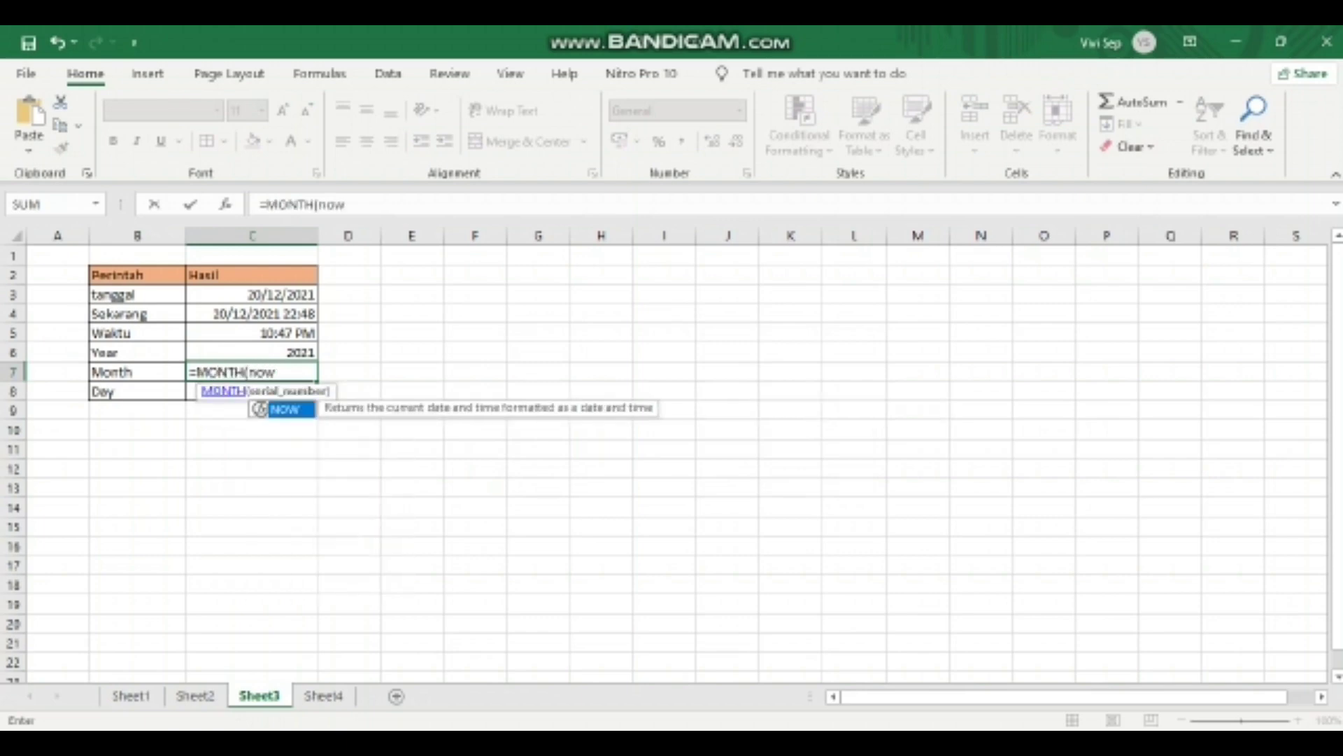
key("Left")
key("Left")
key("Left")
key("BackSpace")
key("BackSpace")
key("BackSpace")
key("BackSpace")
key("BackSpace")
key("BackSpace")
double_click(209, 392)
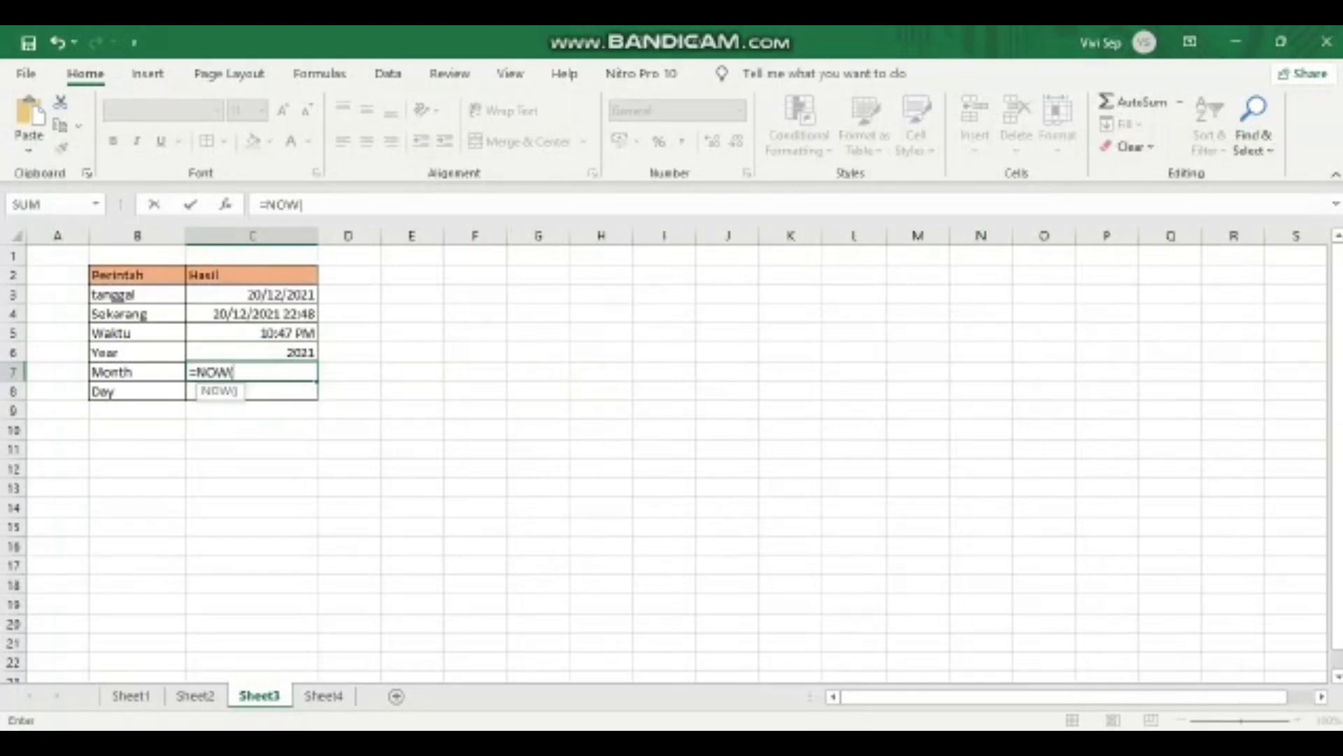
key("BackSpace")
key("BackSpace")
key("BackSpace")
key("BackSpace")
key("BackSpace")
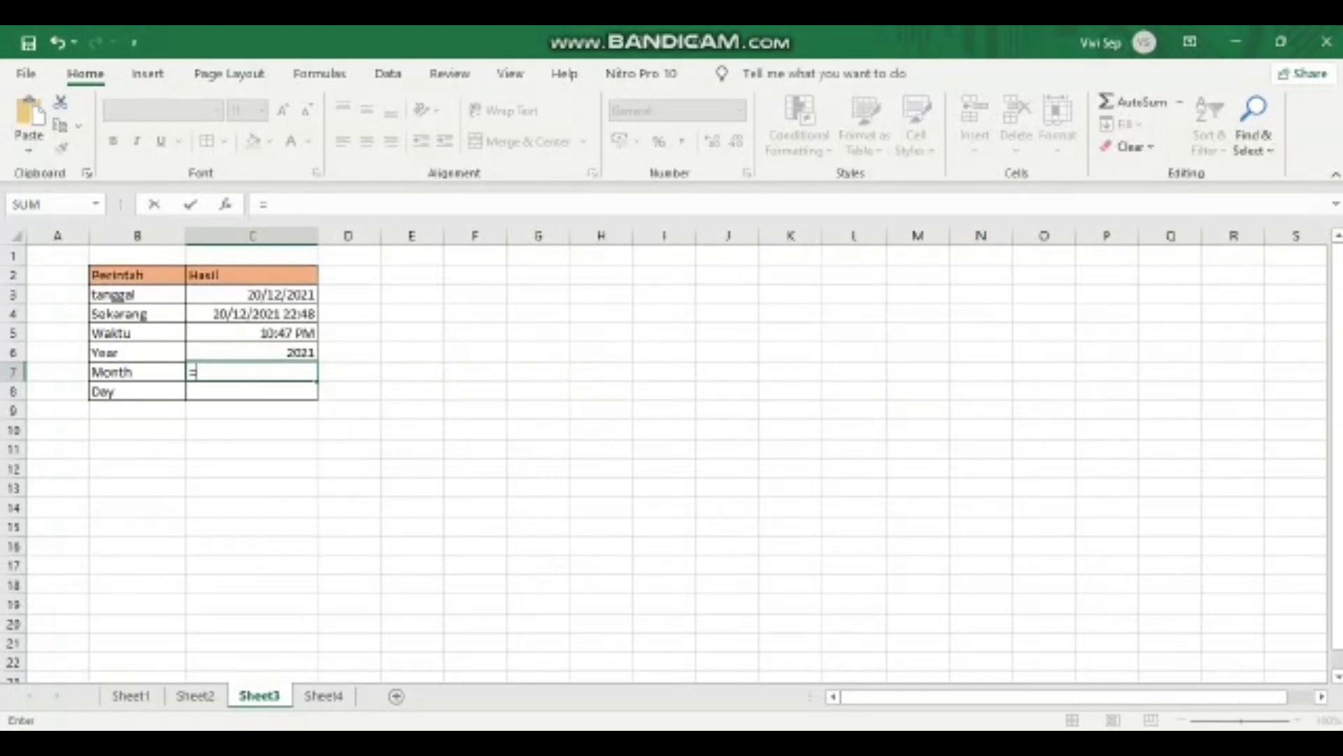
Step: Enter the formula =MONTH(now) in the Month result cell, C7
type("mont")
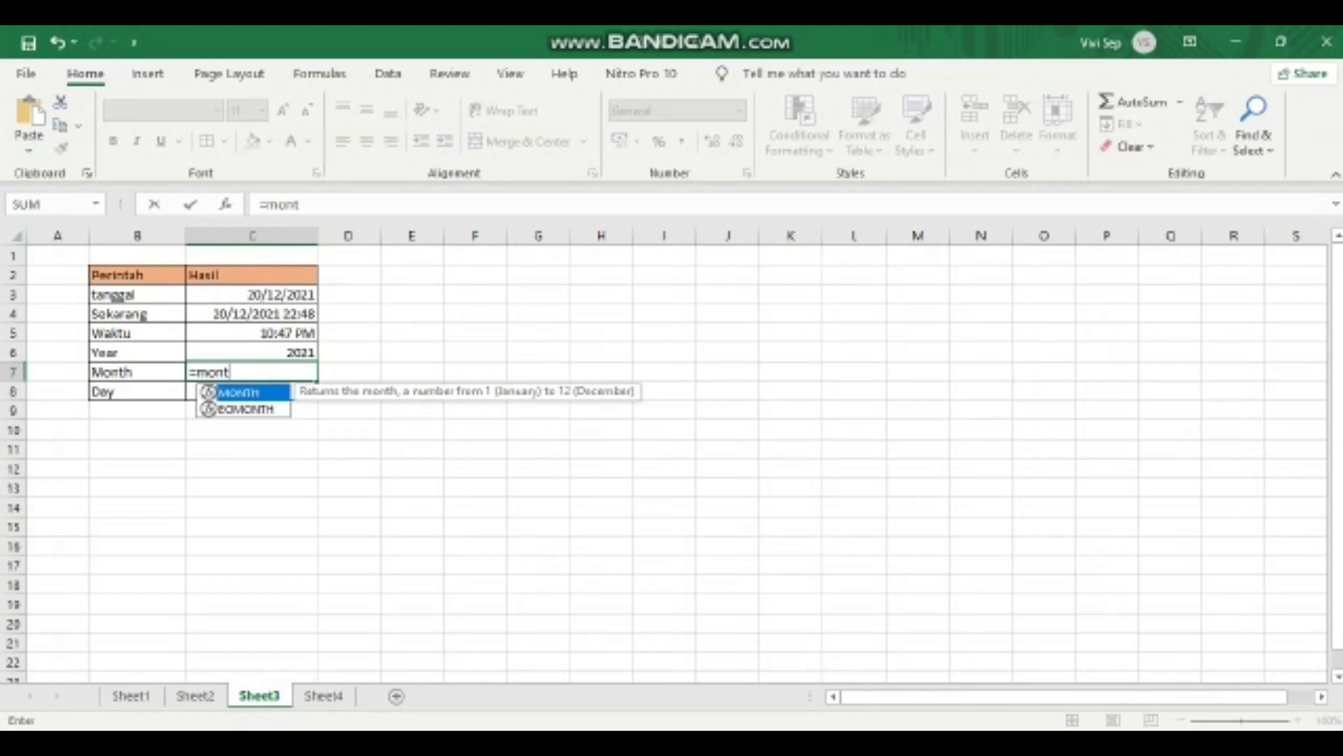
key("Tab")
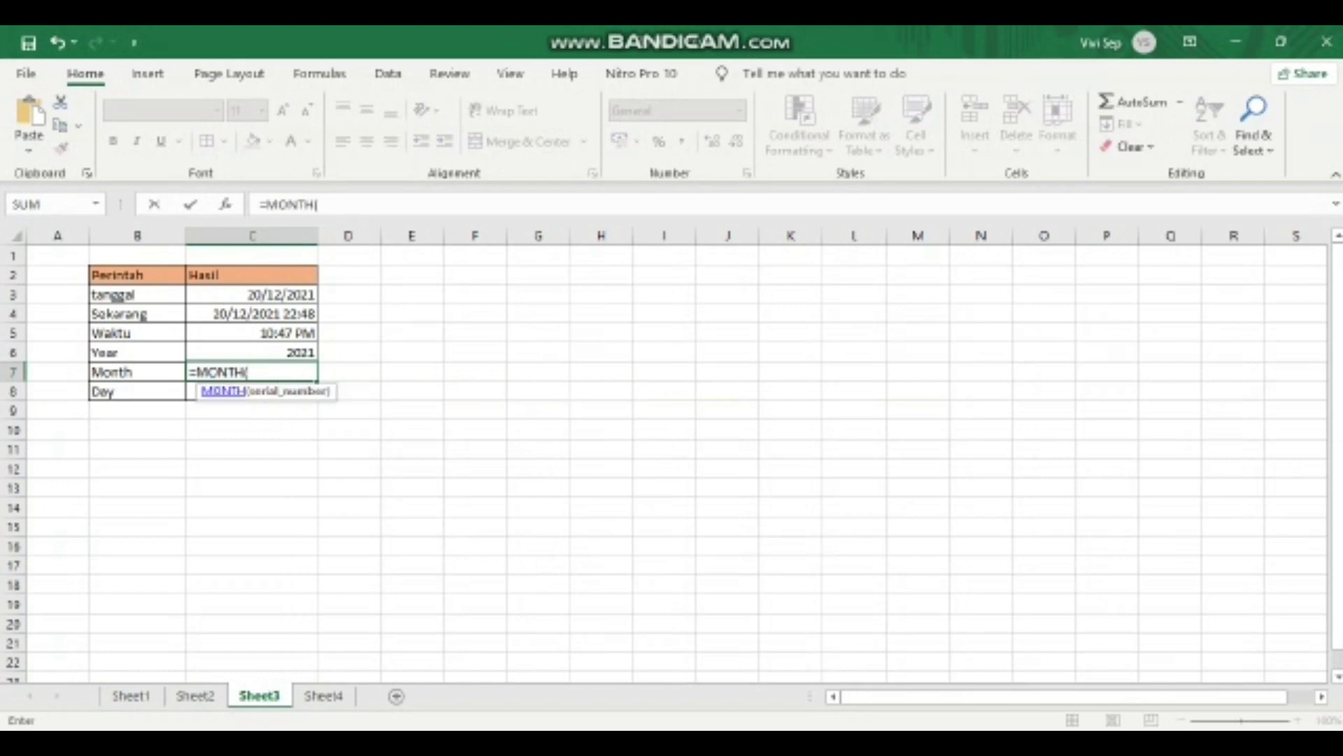
type("now")
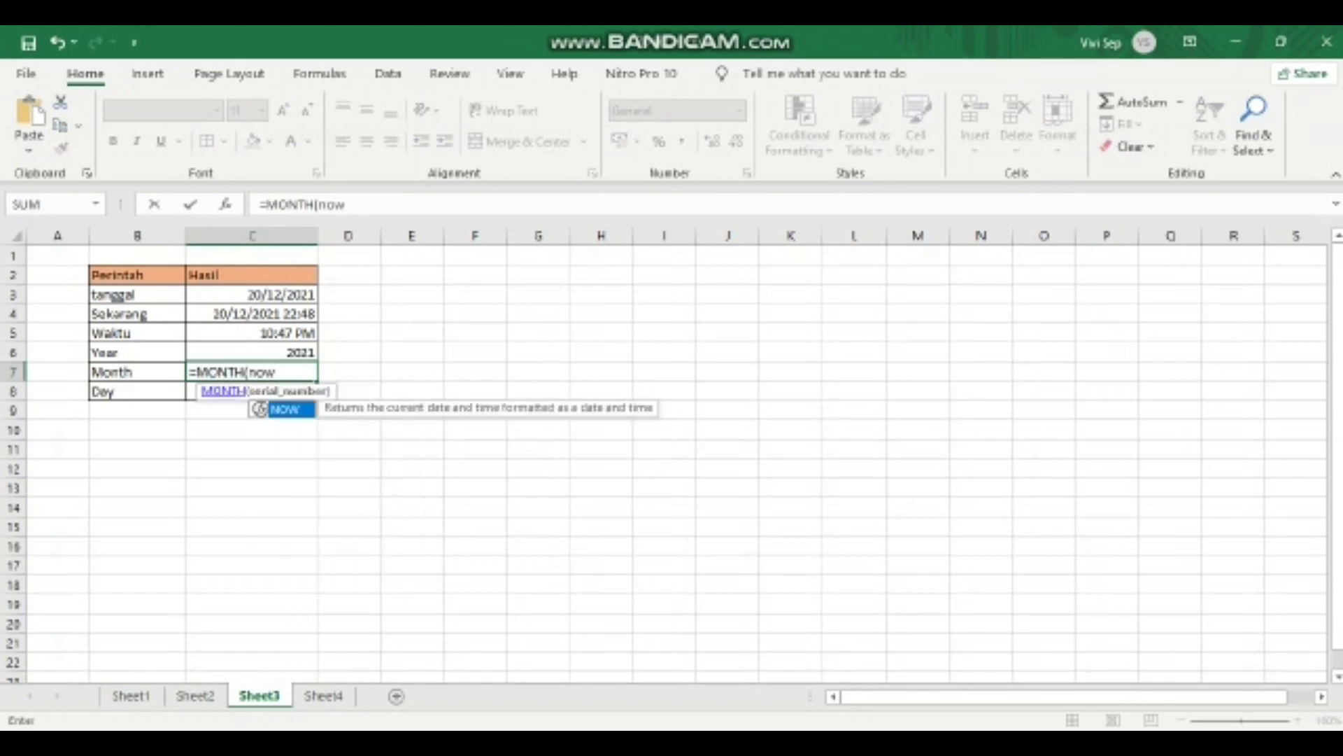
key("F1")
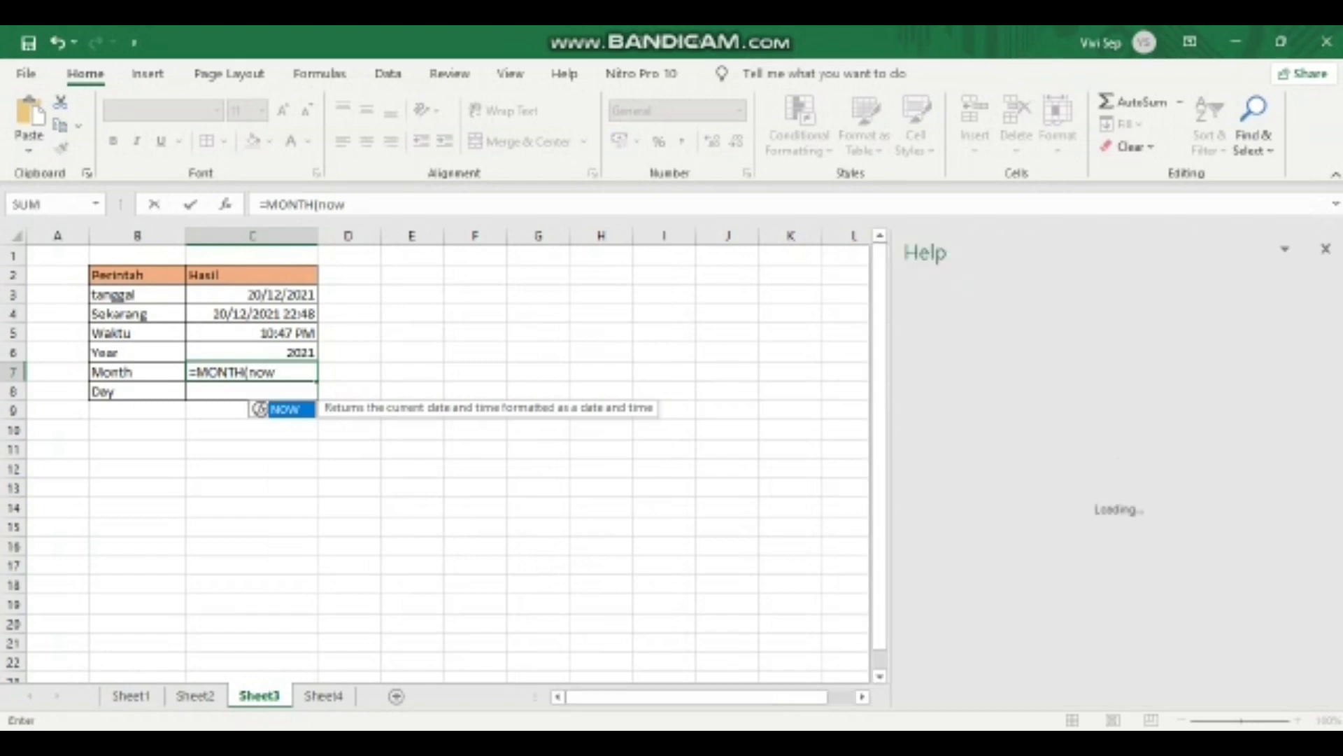
key("Return")
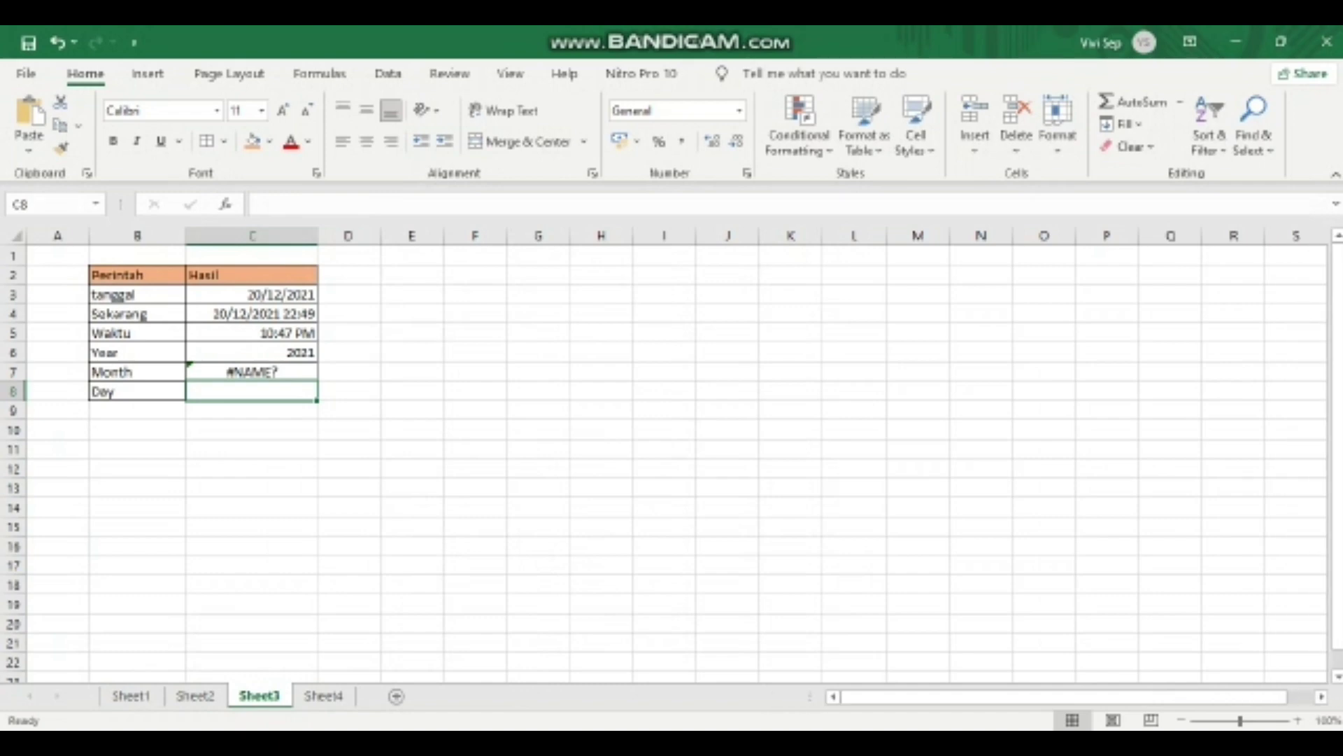
Step: Replace the Month result formula in C7 with =MONTH(NOW())
double_click(253, 371)
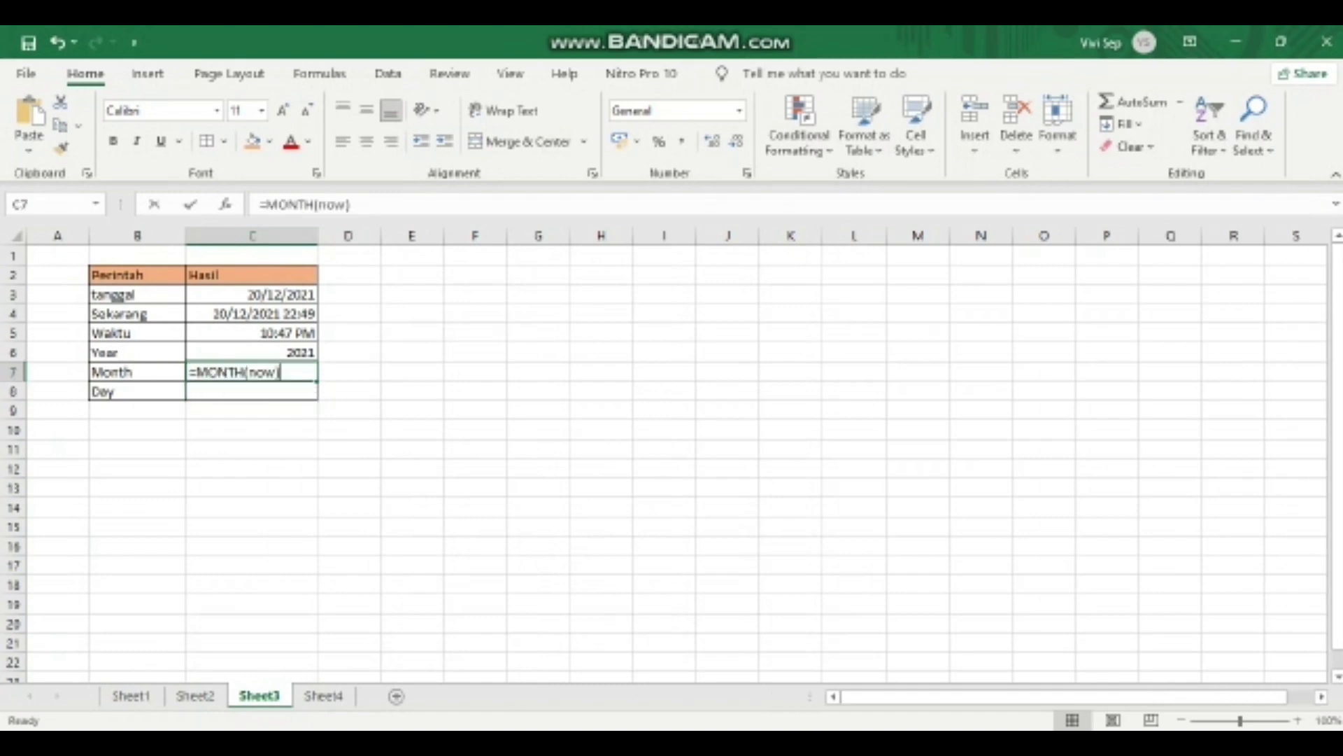
key("BackSpace")
key("BackSpace")
key("BackSpace")
key("BackSpace")
key("BackSpace")
key("BackSpace")
key("BackSpace")
key("BackSpace")
key("BackSpace")
key("BackSpace")
type("m")
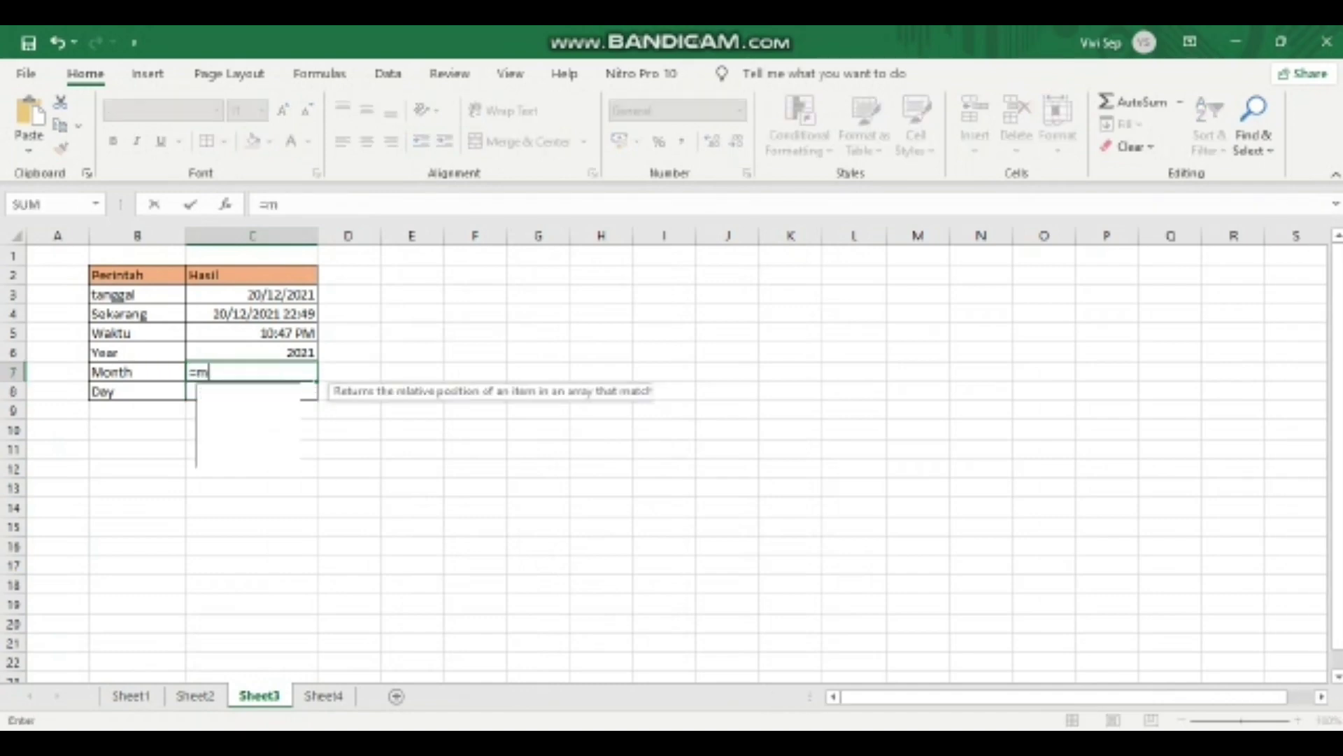
type("ont")
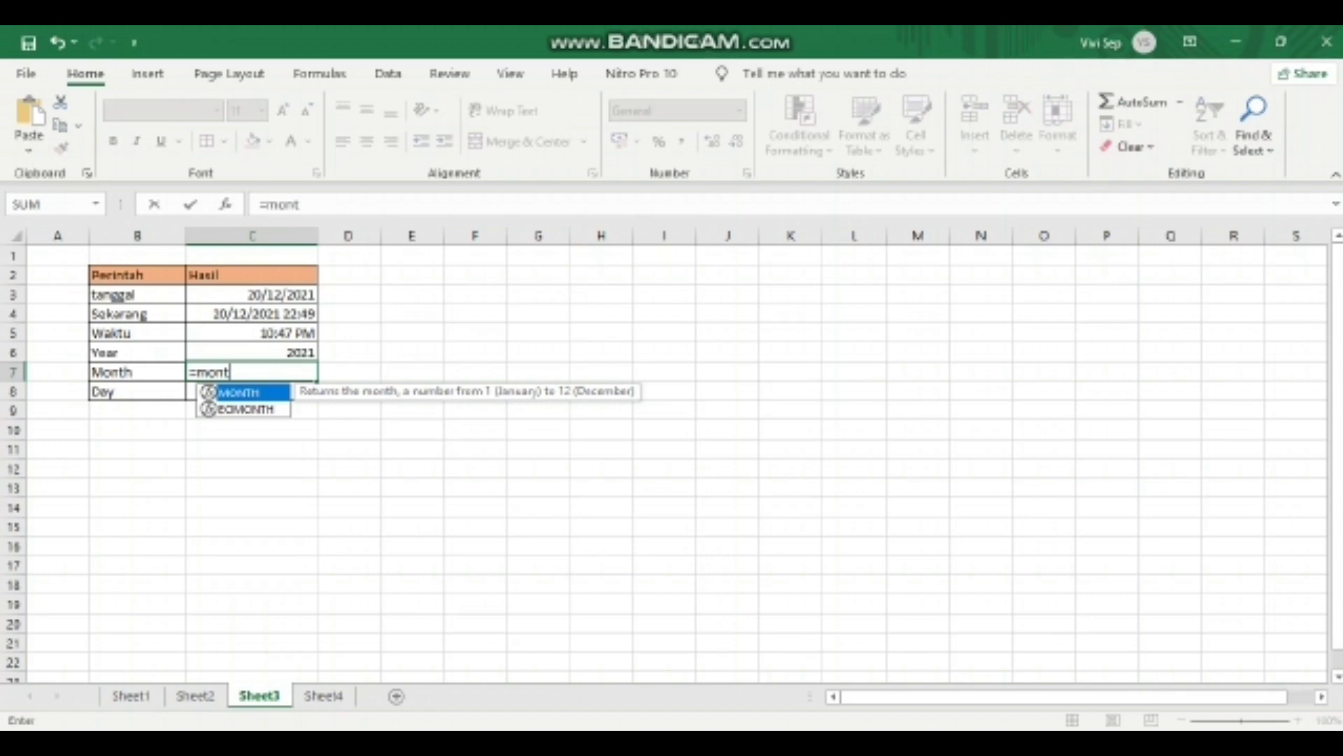
key("Tab")
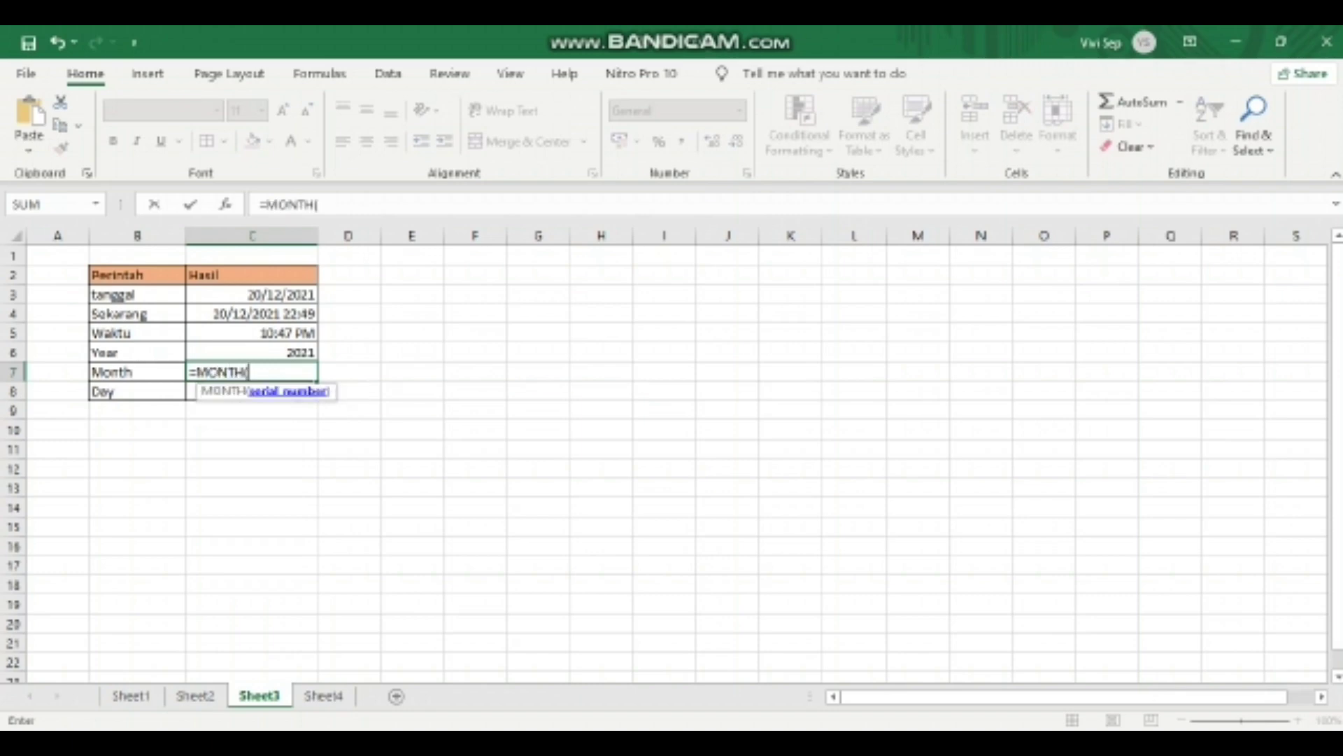
type("noe")
key("BackSpace")
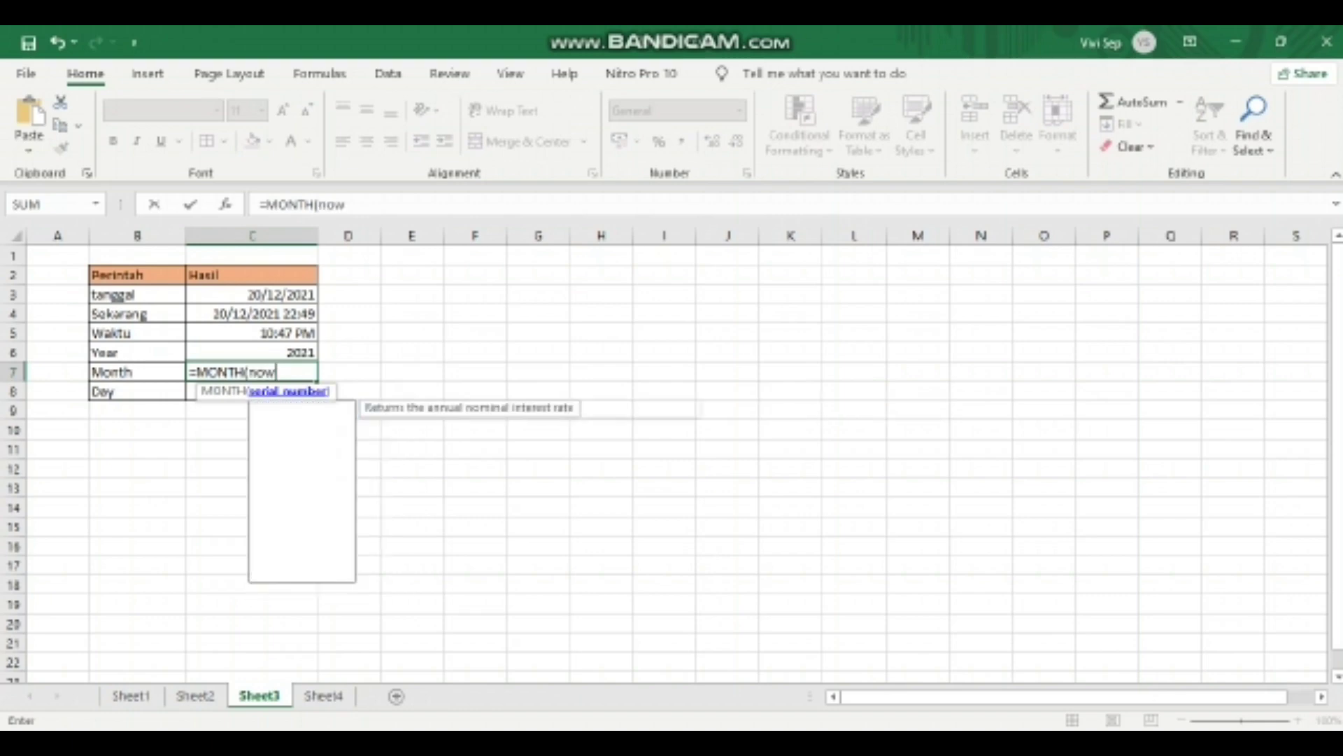
type("w")
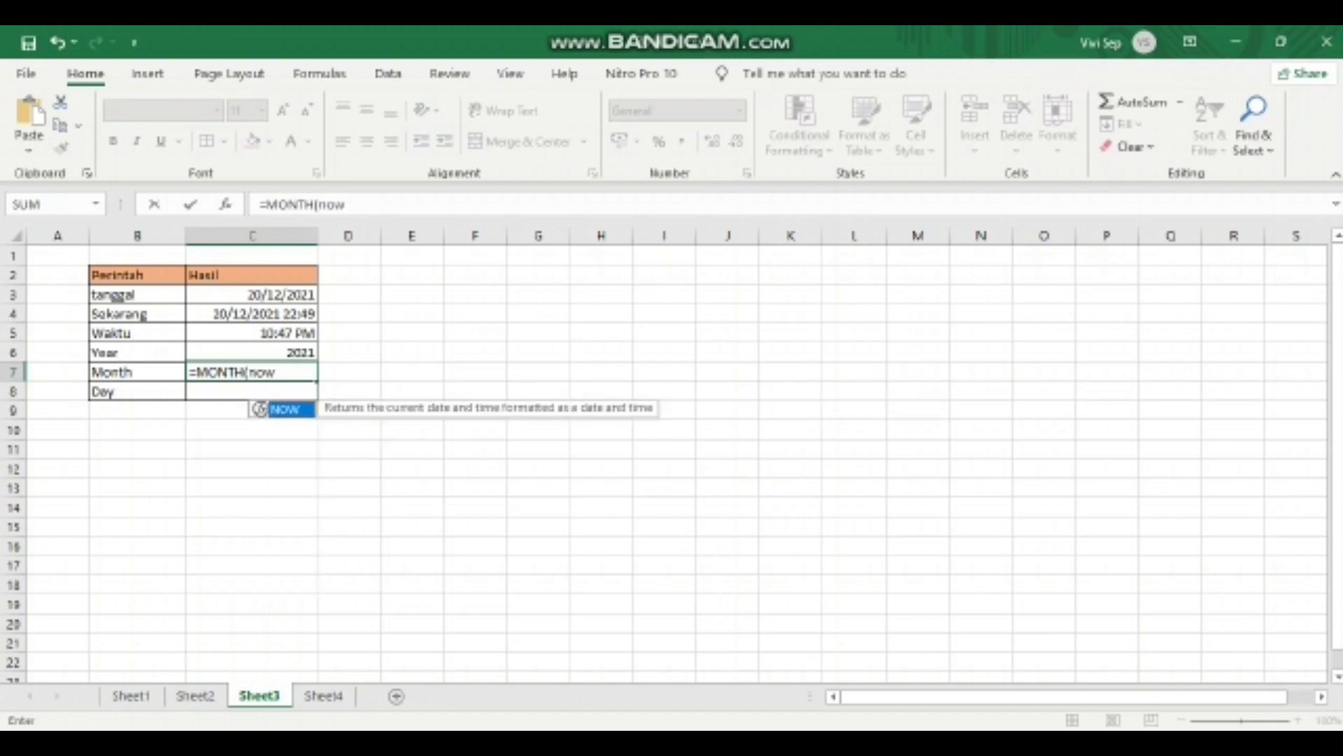
key("Tab")
type("))")
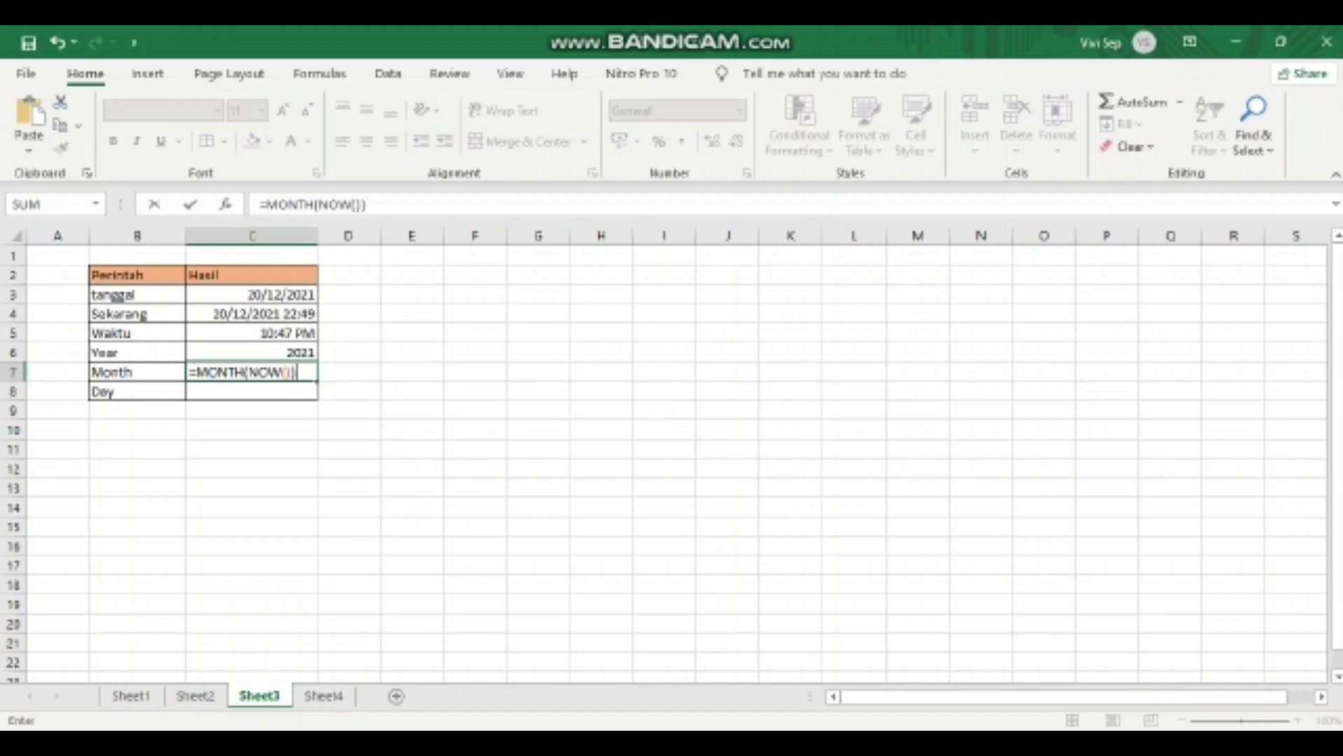
key("Return")
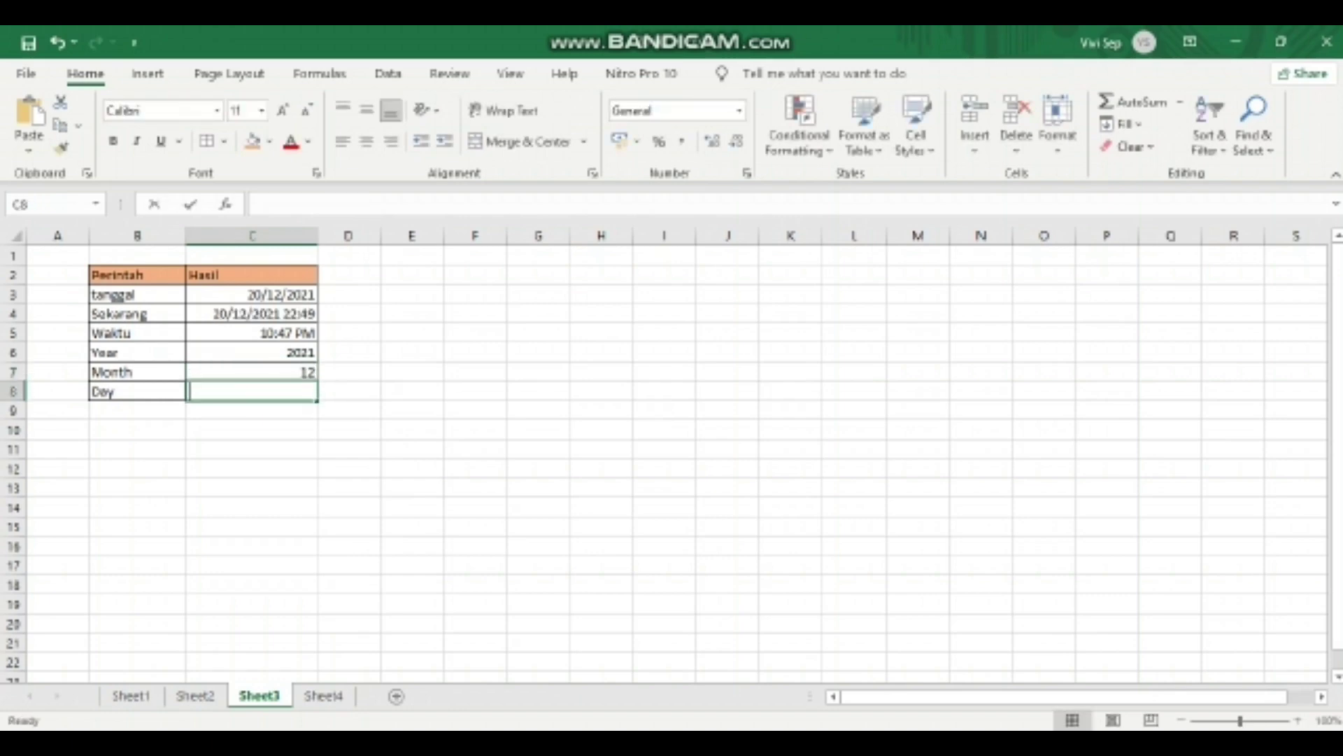
Step: Enter a DAY formula for seven days from now, =DAY(NOW()+7), in the Day result cell, C8, accepting the suggested correction
type("=day")
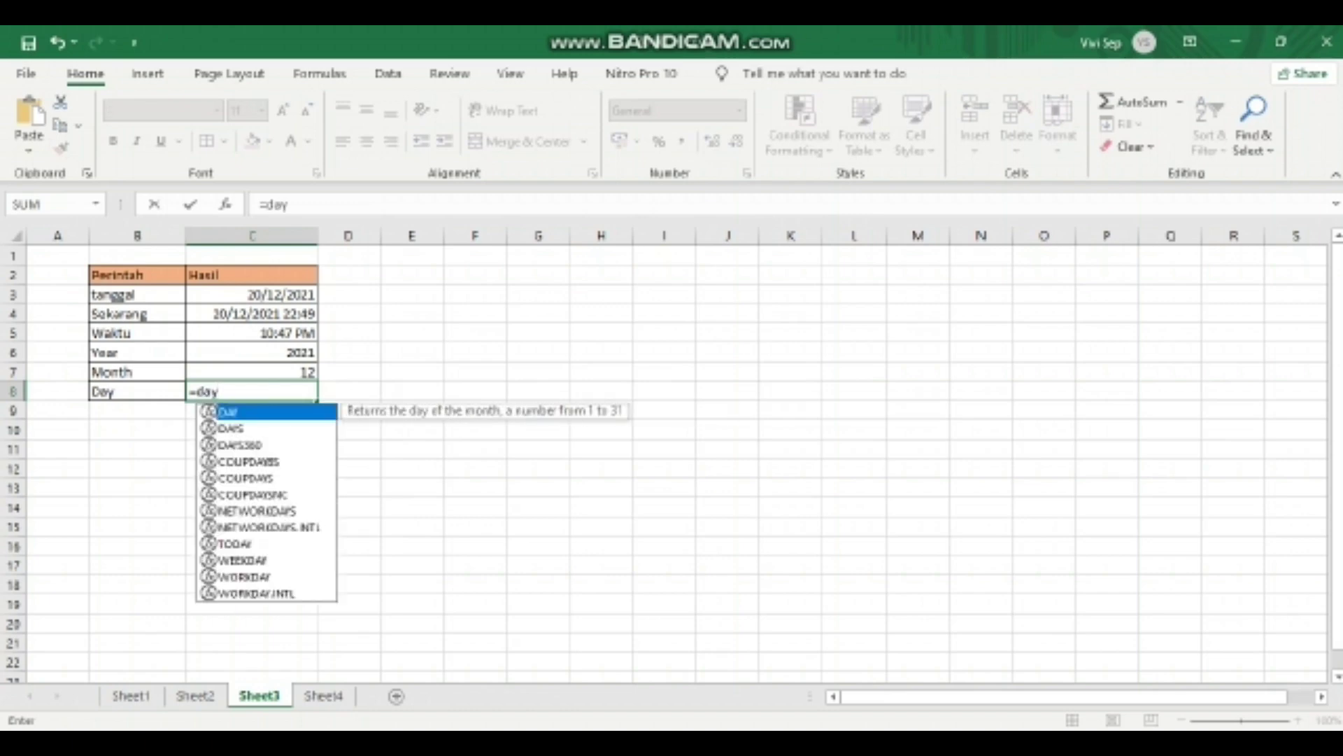
key("Tab")
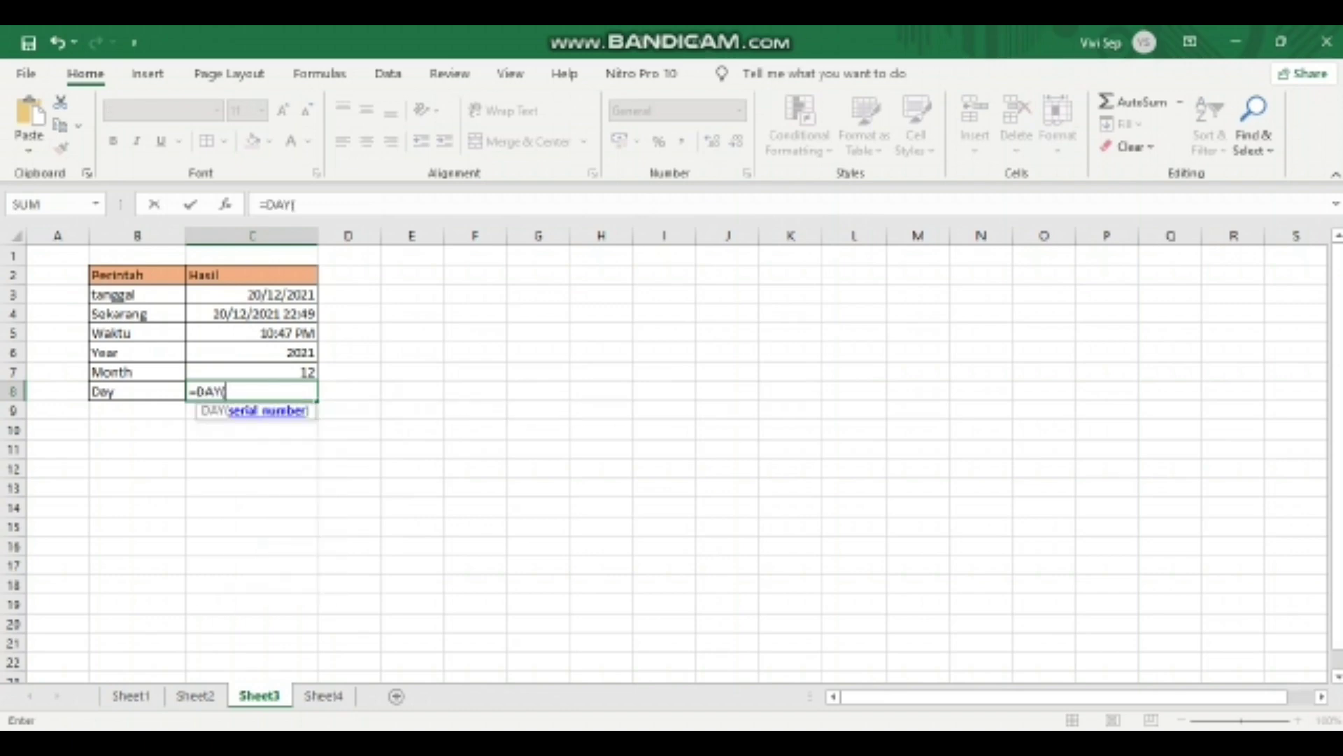
type("now")
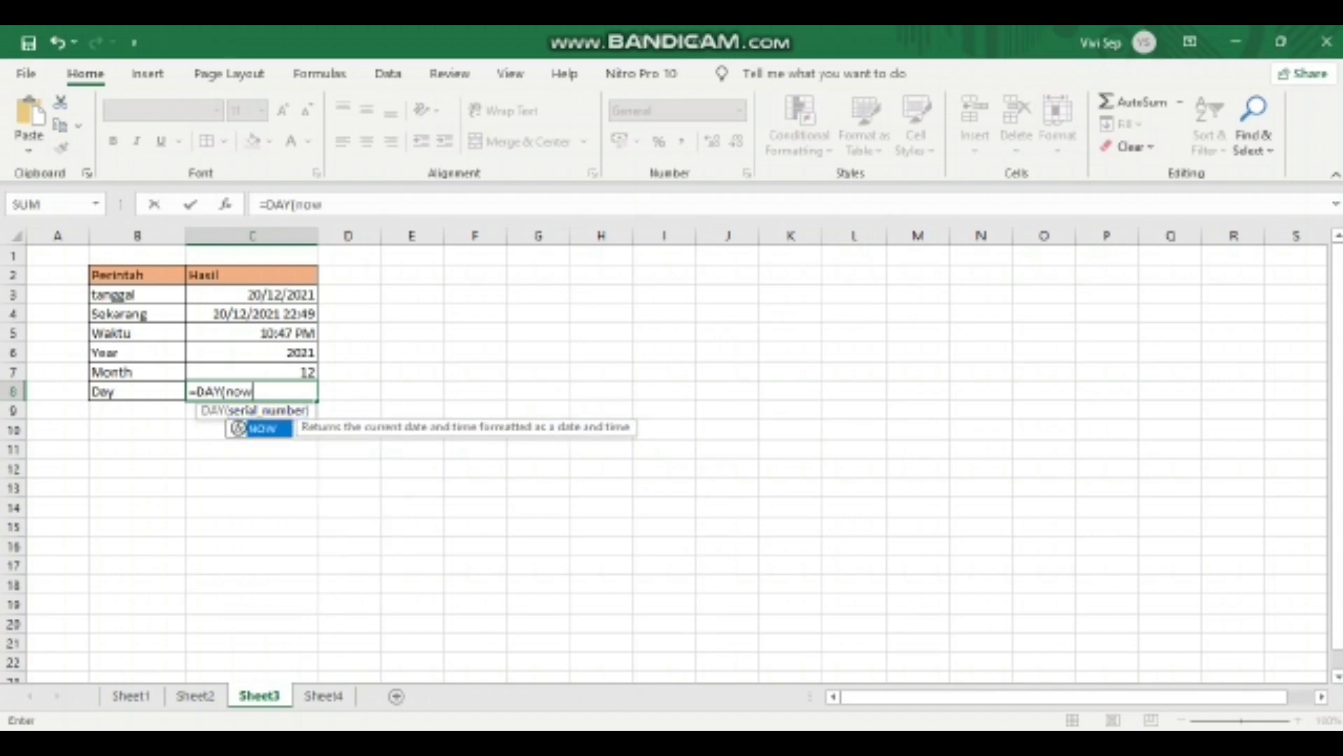
key("Tab")
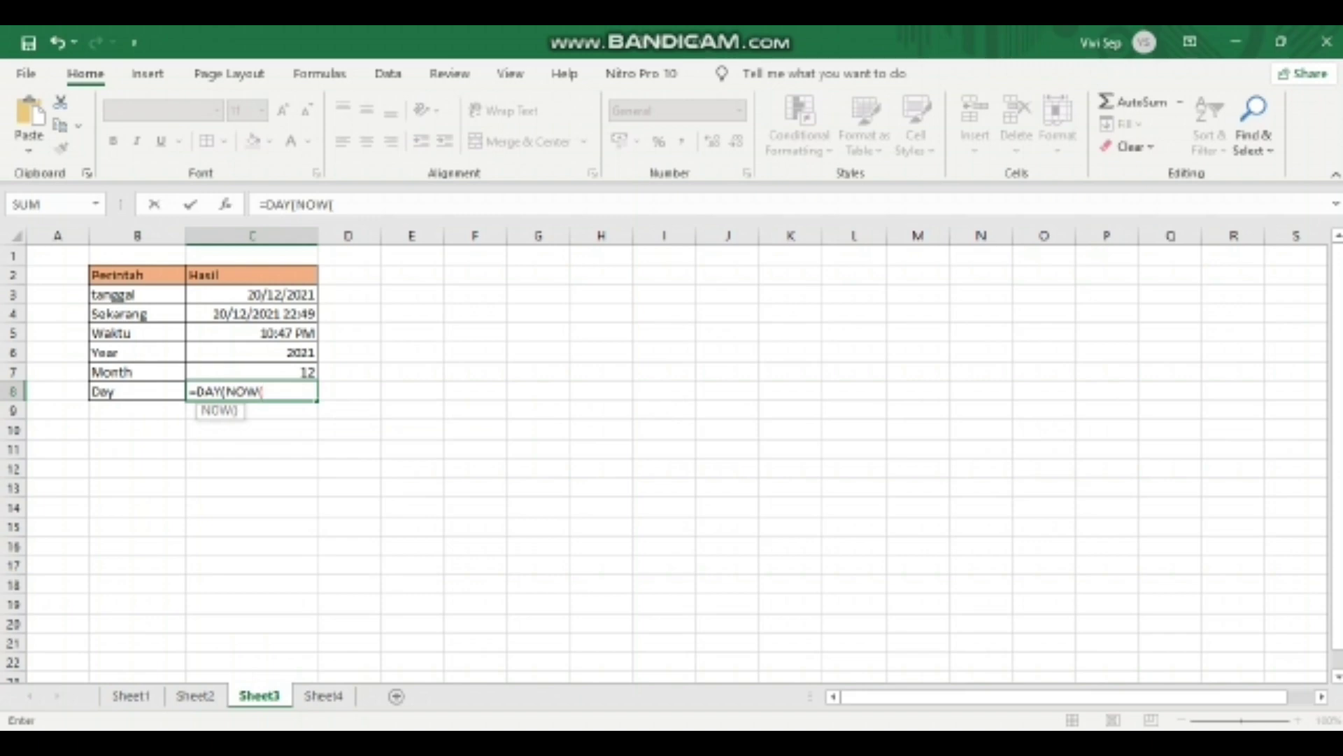
type(")")
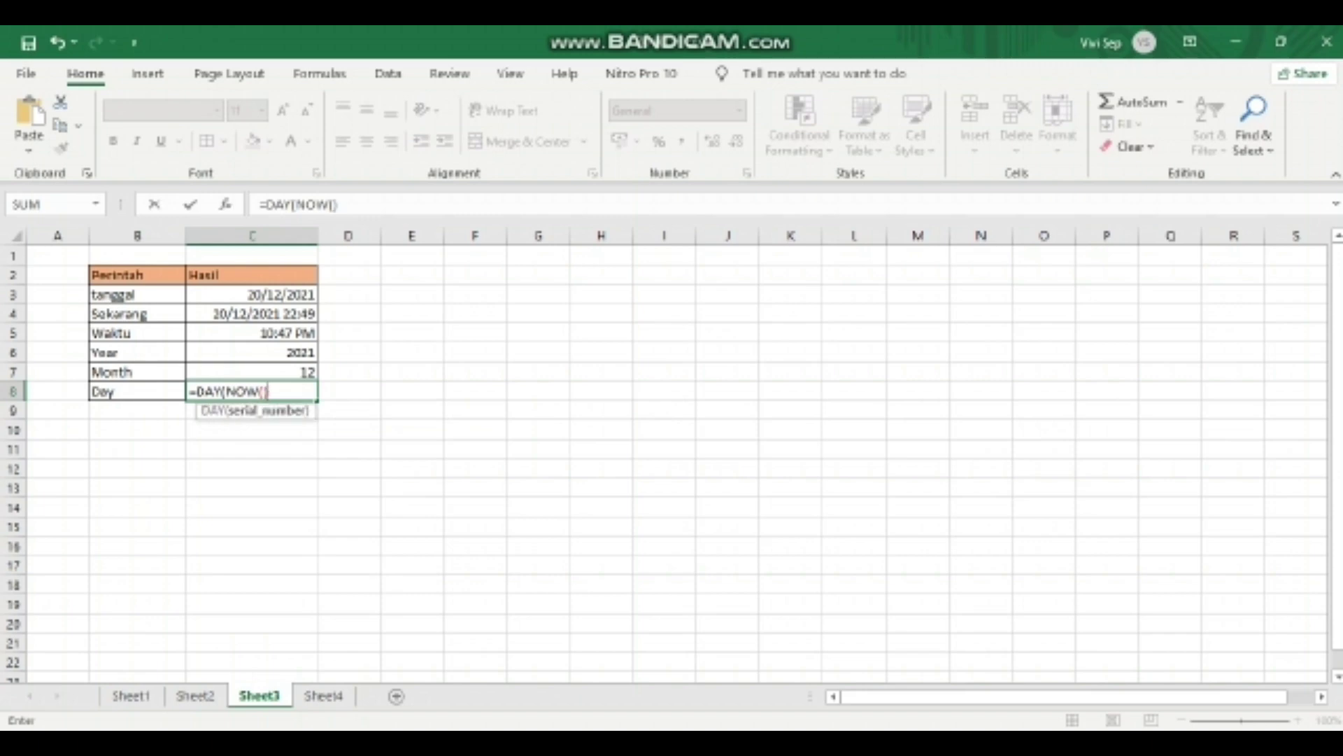
type("+7")
key("Return")
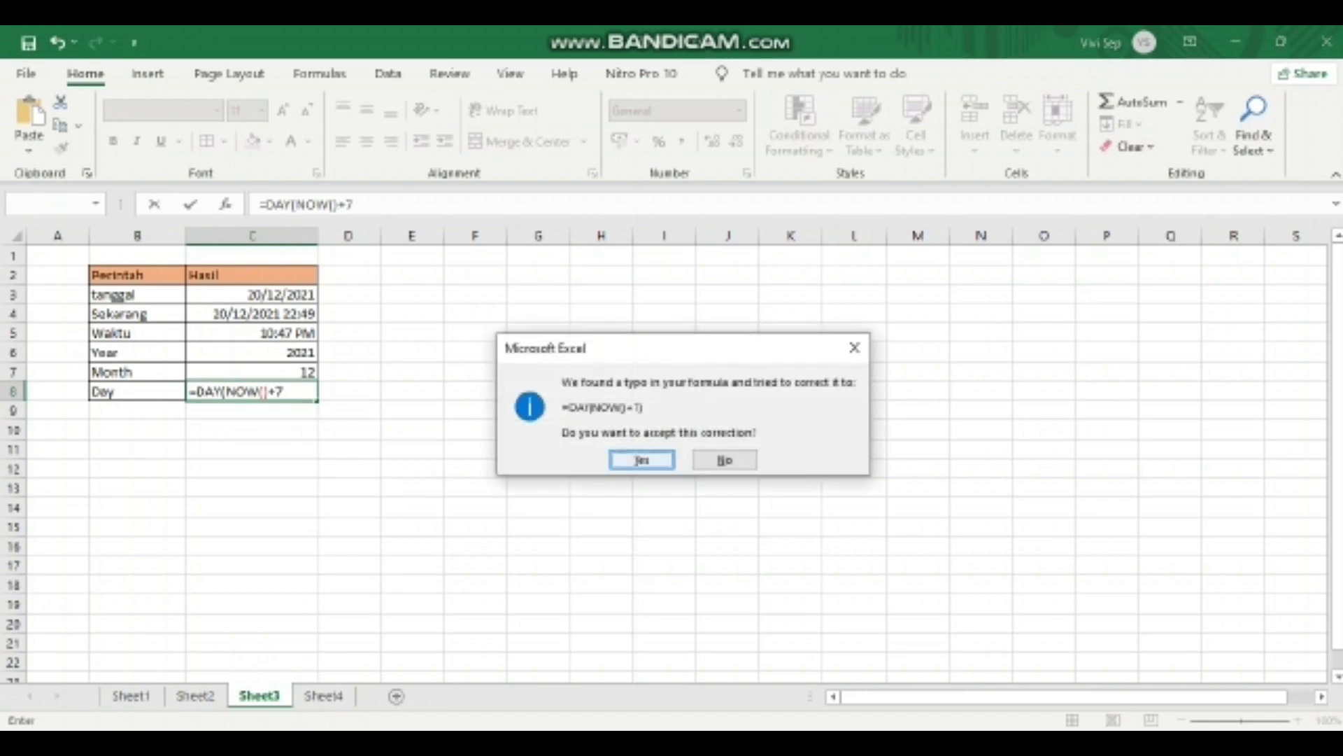
key("Return")
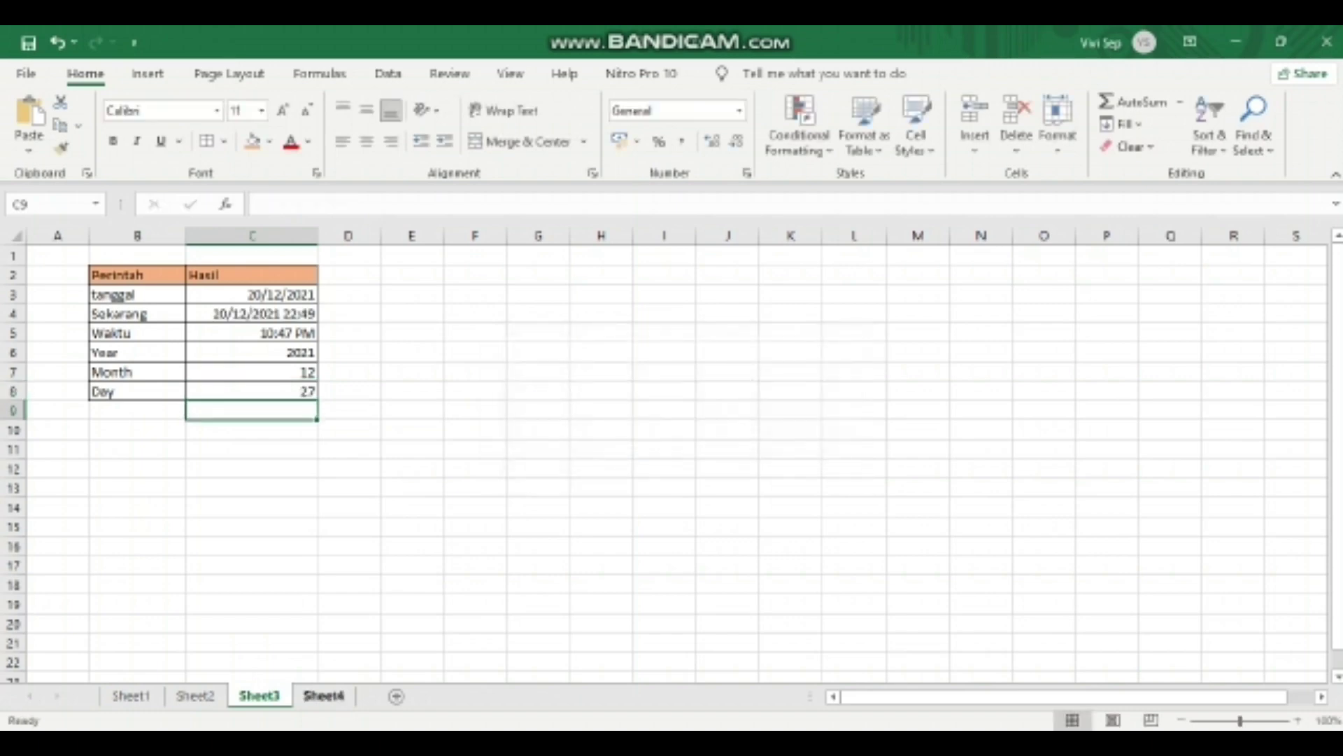
Step: On Sheet4, begin an IF formula in the first Hasil cell, E4, with a nested AND test of C4>80 and D4>80
left_click(323, 695)
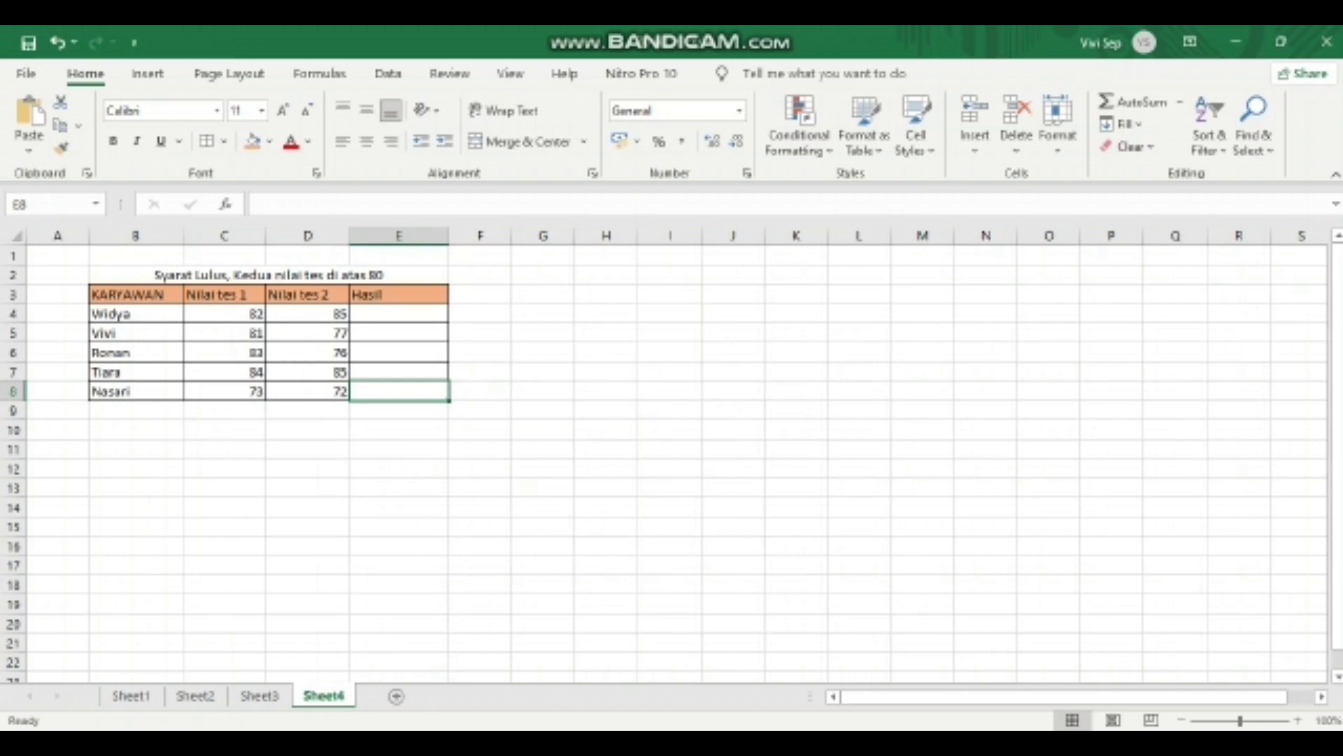
key("Up")
key("Up")
key("Up")
key("Up")
type("=")
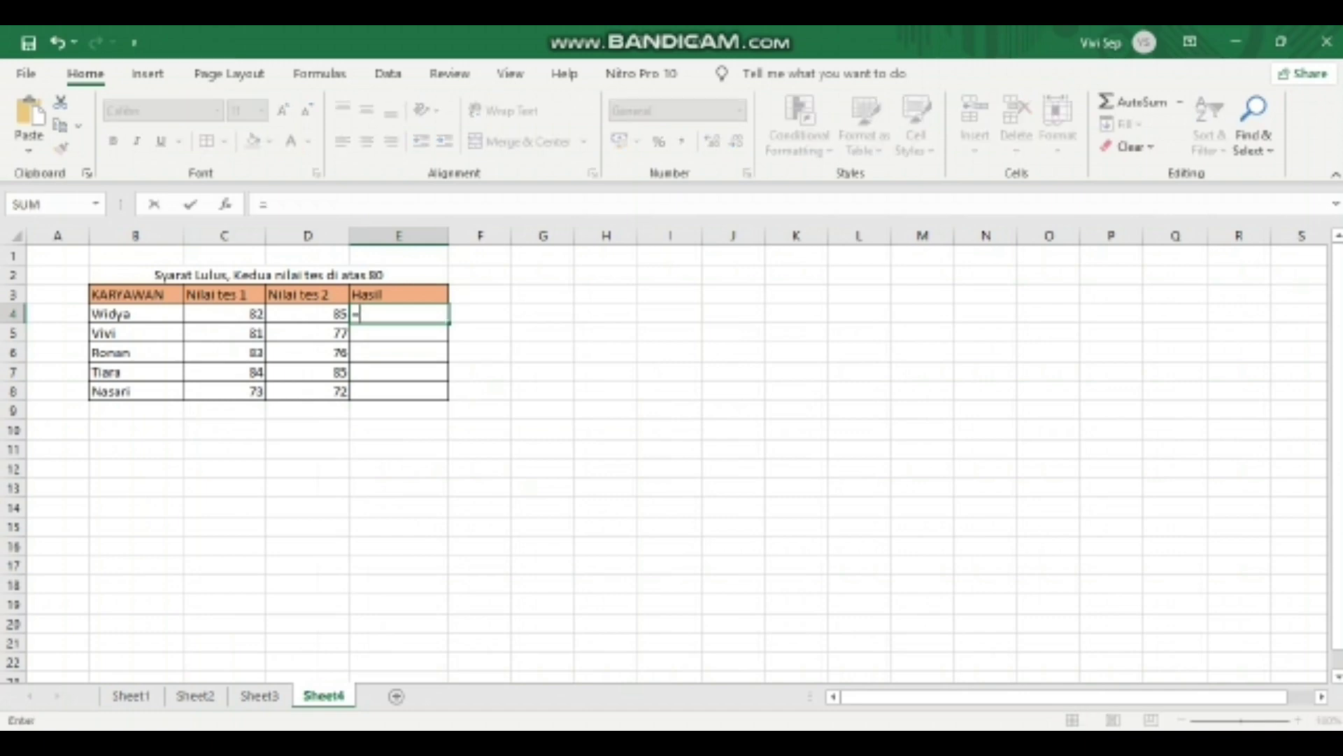
type("if")
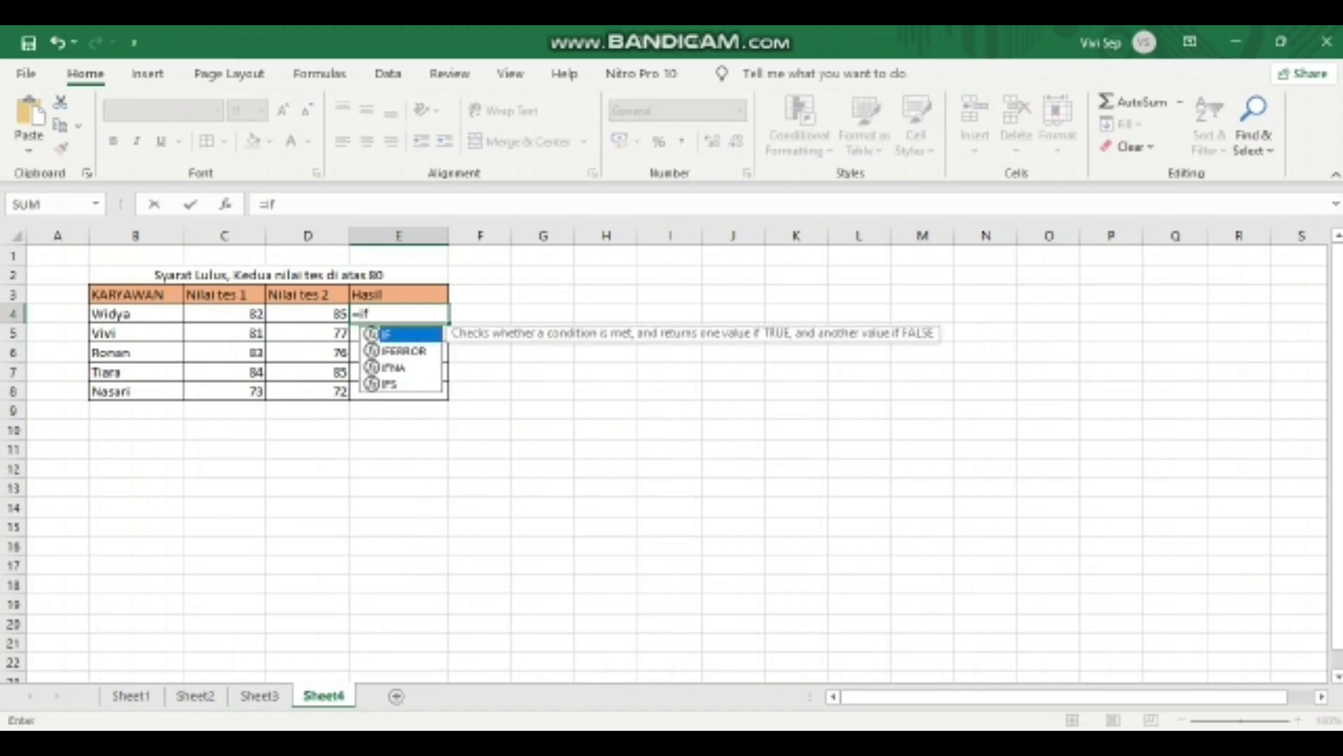
key("Tab")
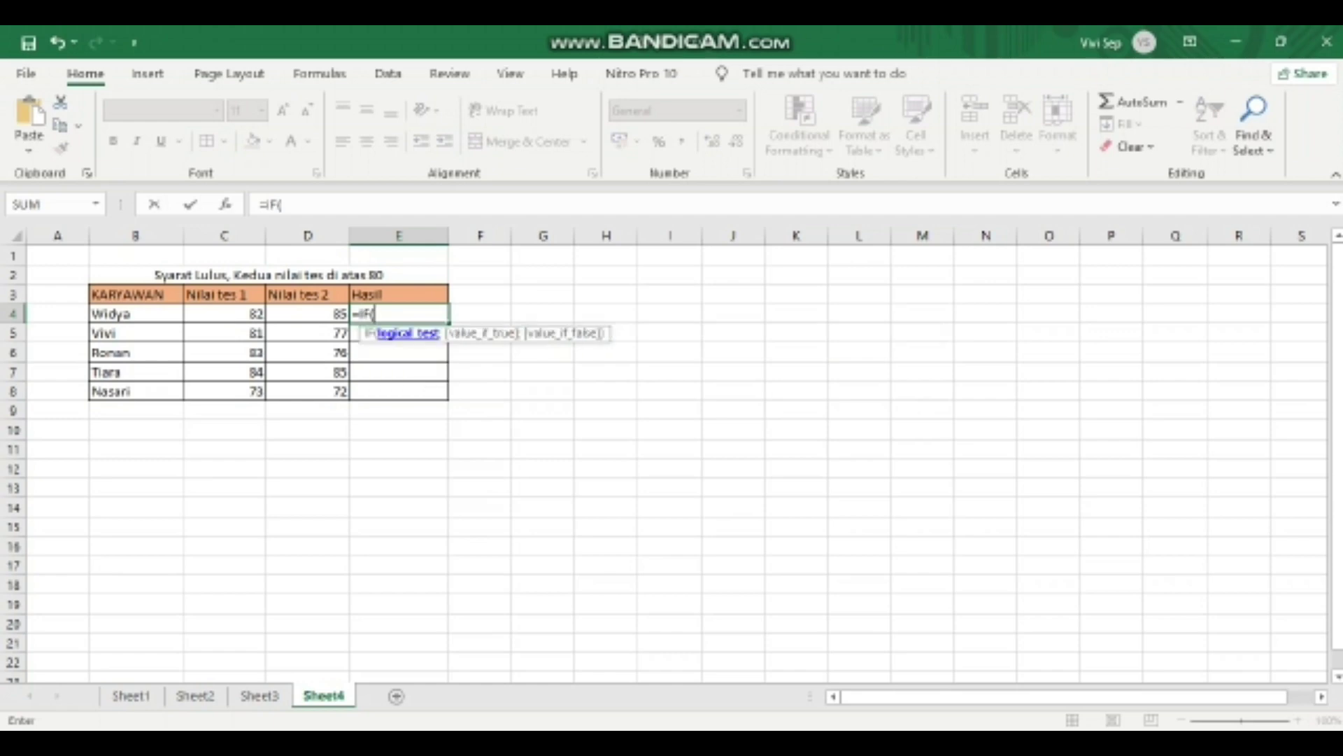
type("and")
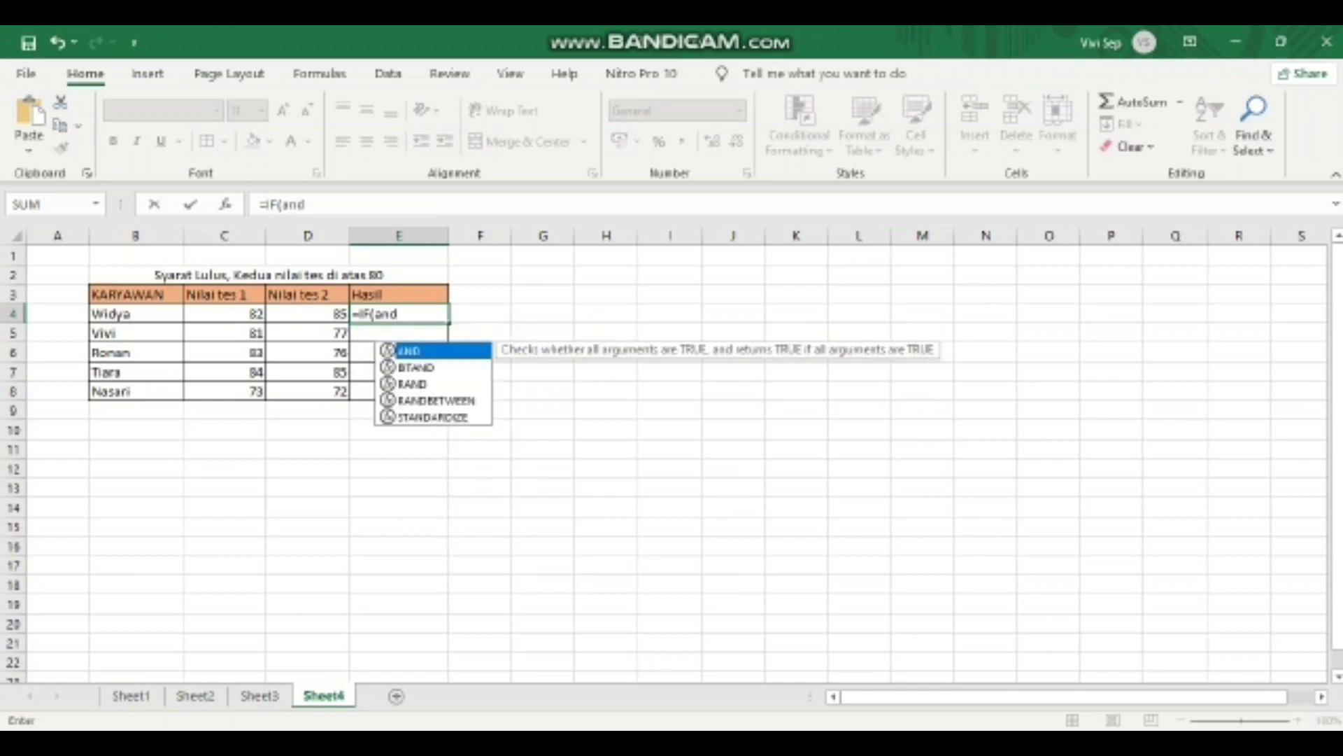
key("Tab")
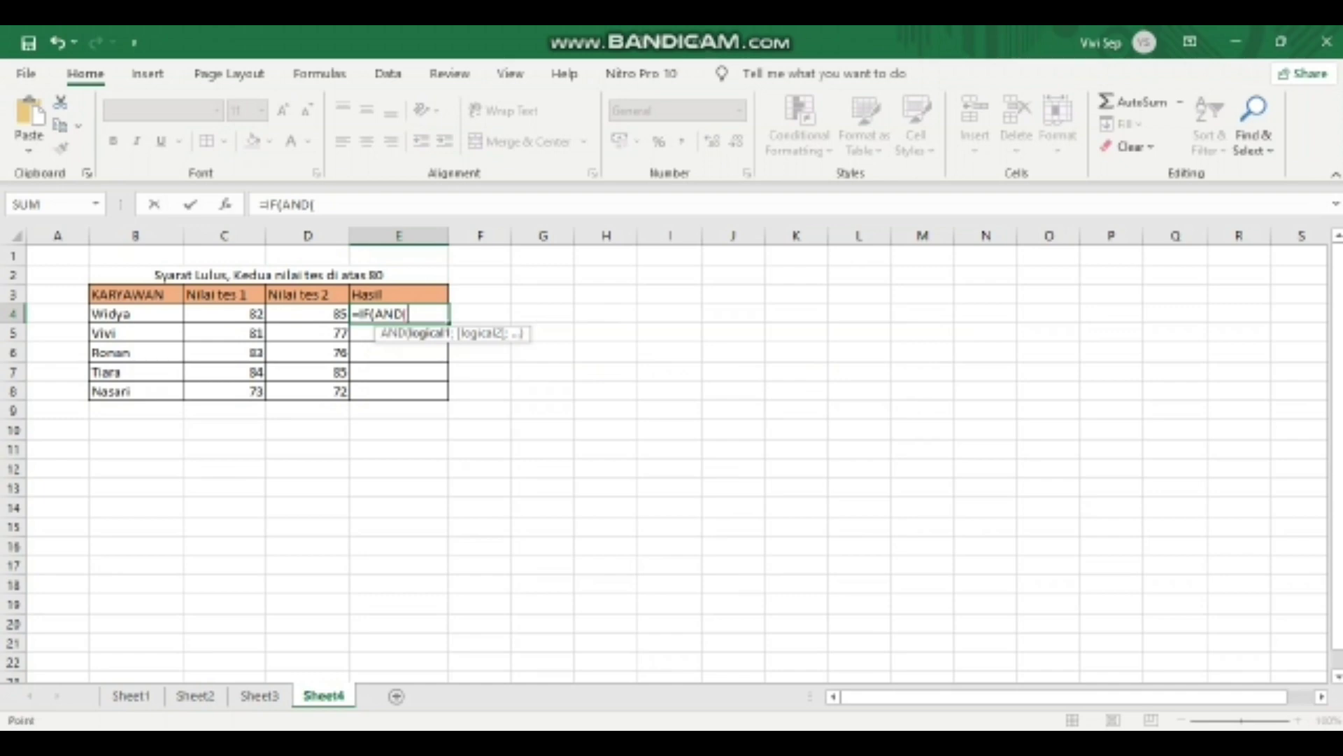
left_click(224, 314)
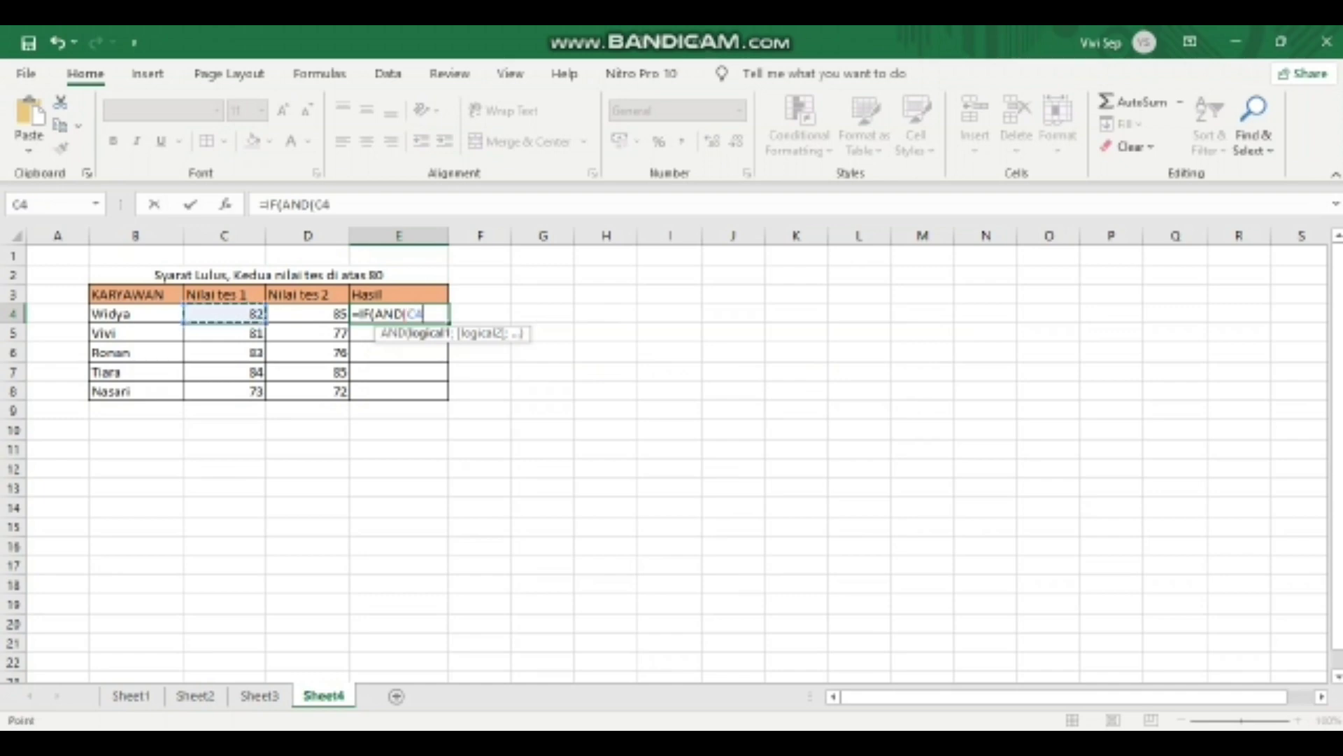
type(">80;")
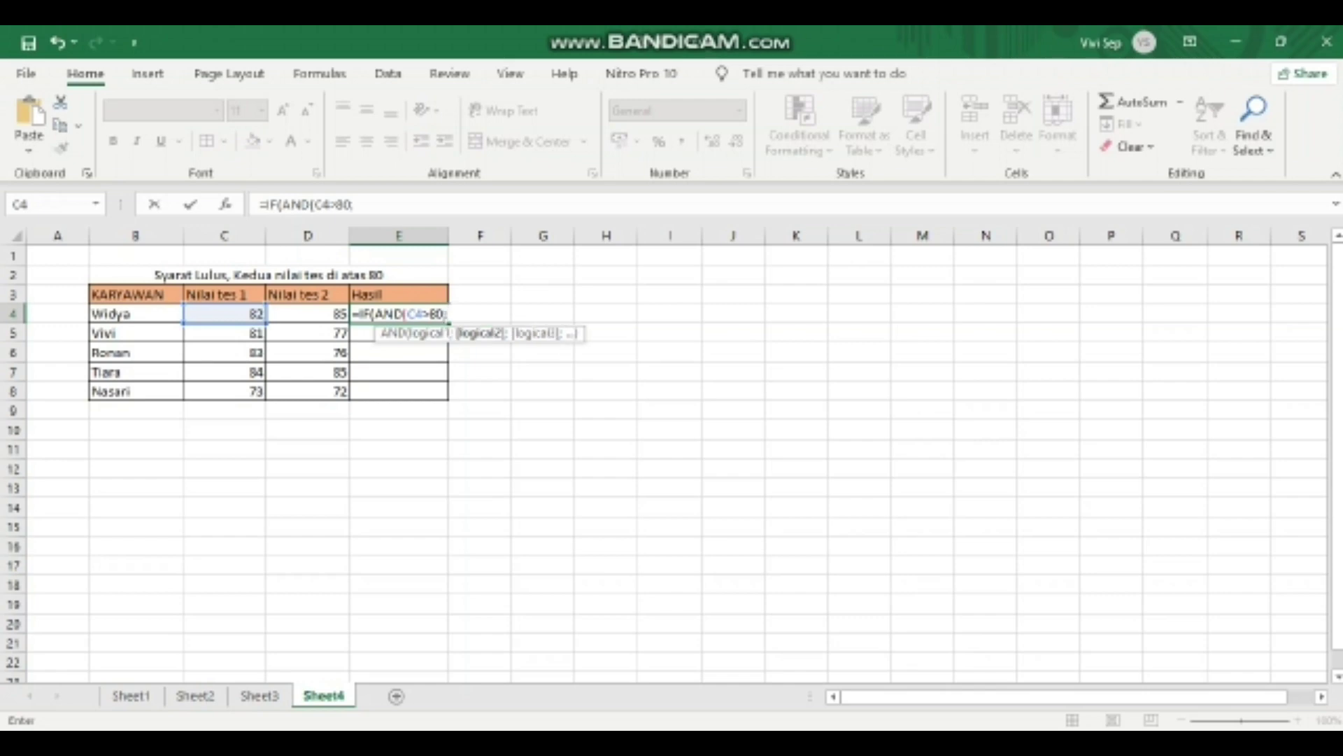
left_click(307, 314)
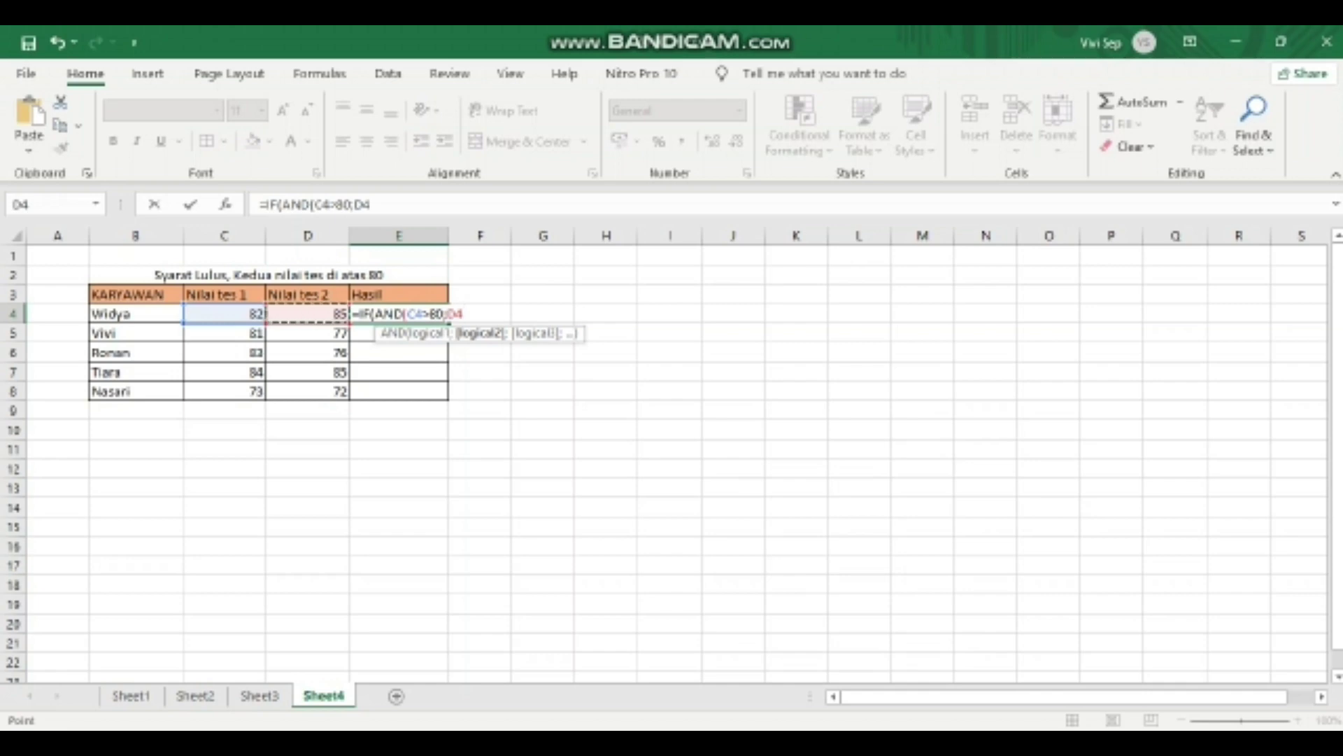
type(">80);")
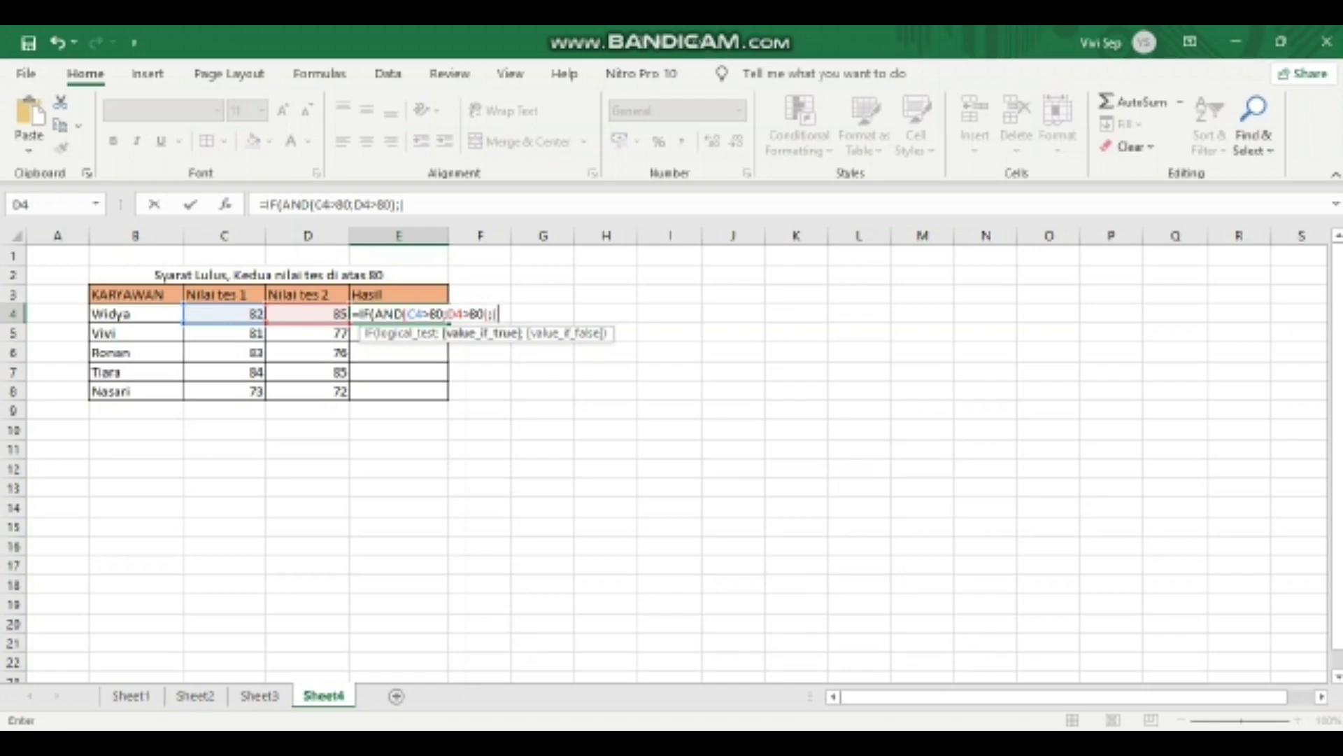
Step: Try to complete the E4 formula with the parenthesised results "LULUS" if true and "TIDAK LULUS" if false, and dismiss the formula error
type(" \"LULUS")
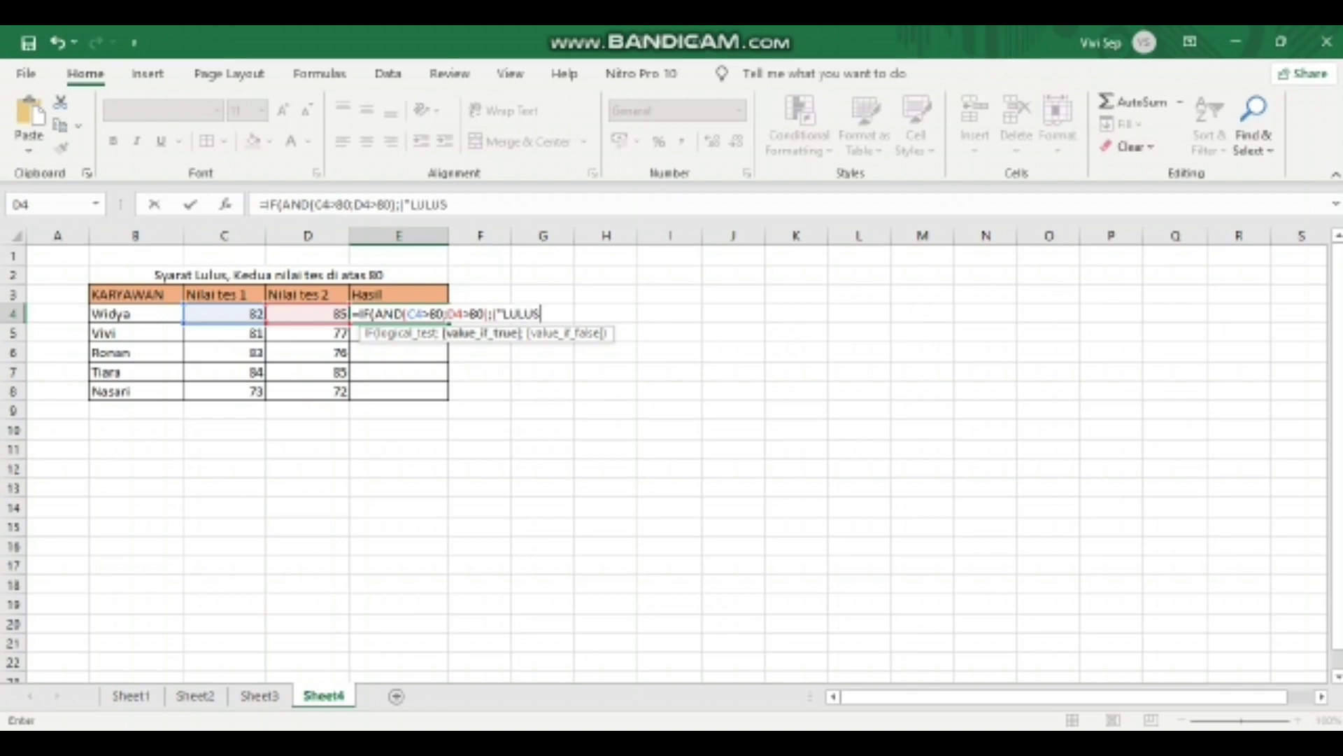
type("\";")
key("BackSpace")
key("BackSpace")
type("\");(\"TID")
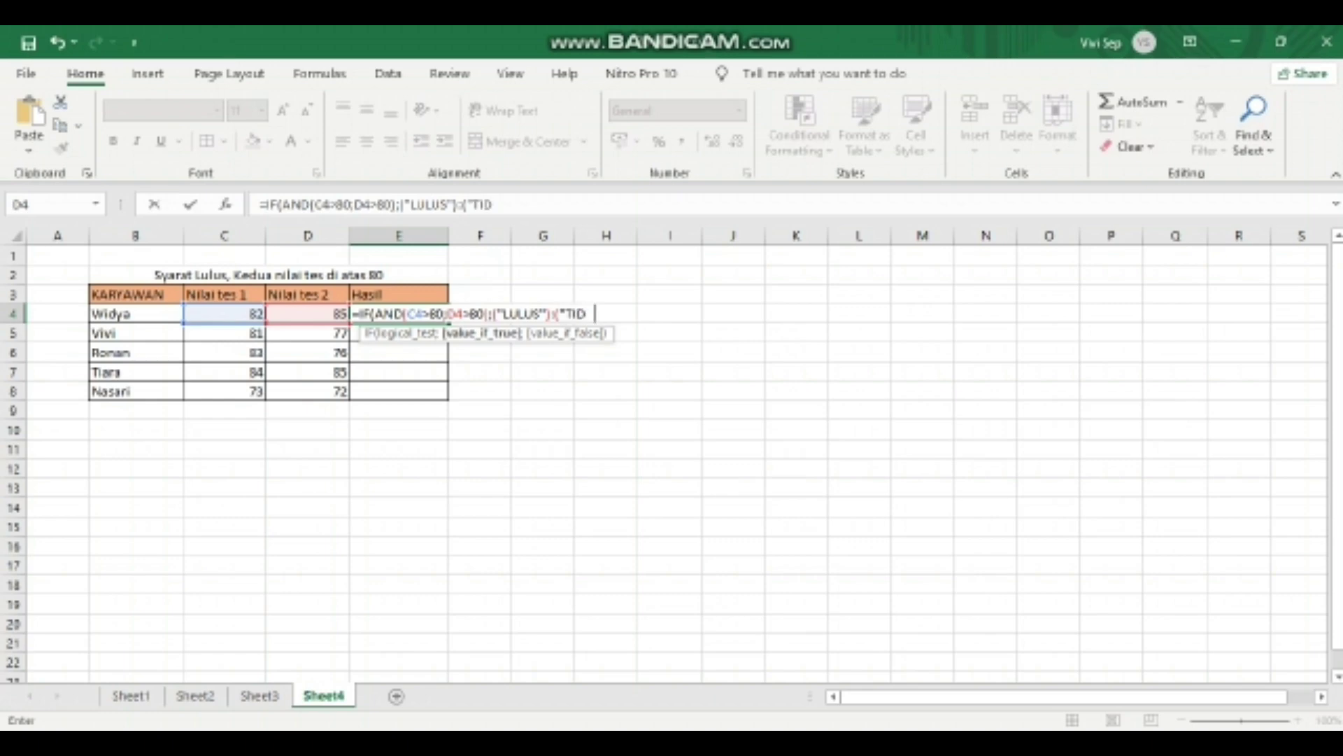
type("AK LULUS")
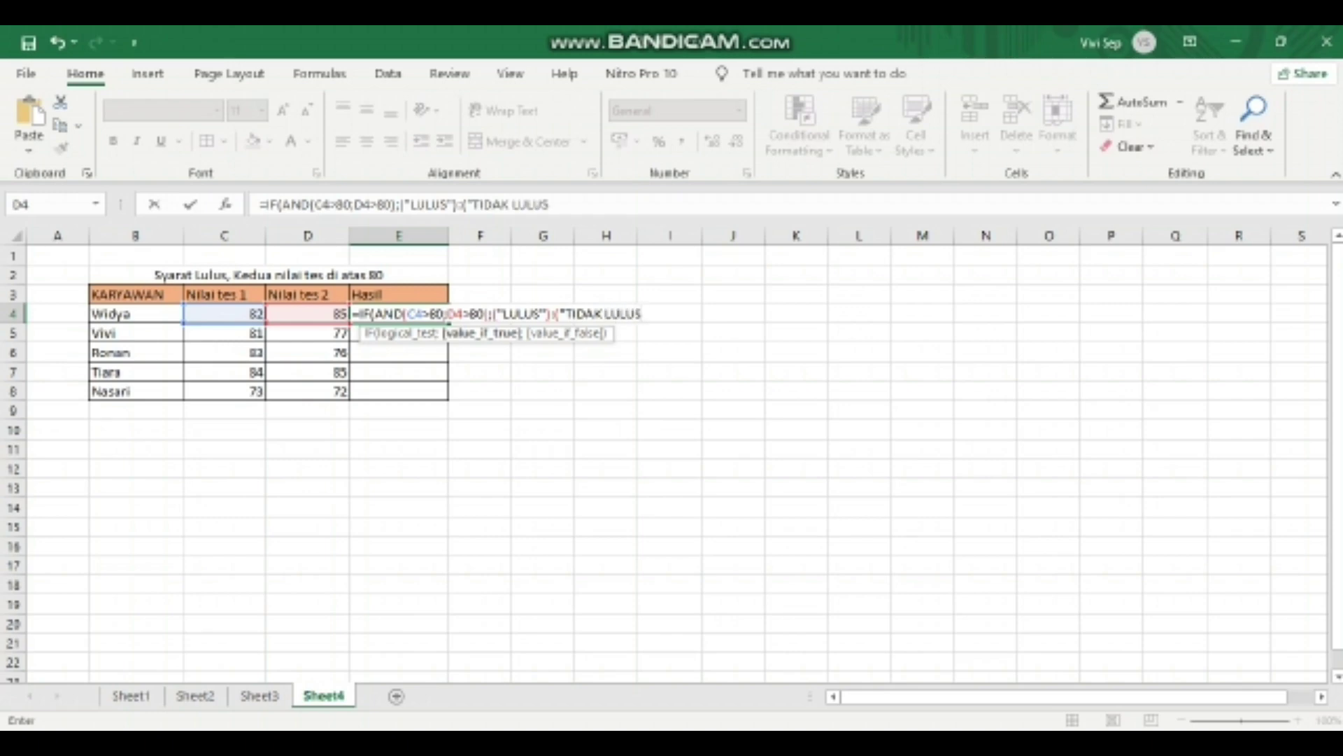
type("\") )")
key("Return")
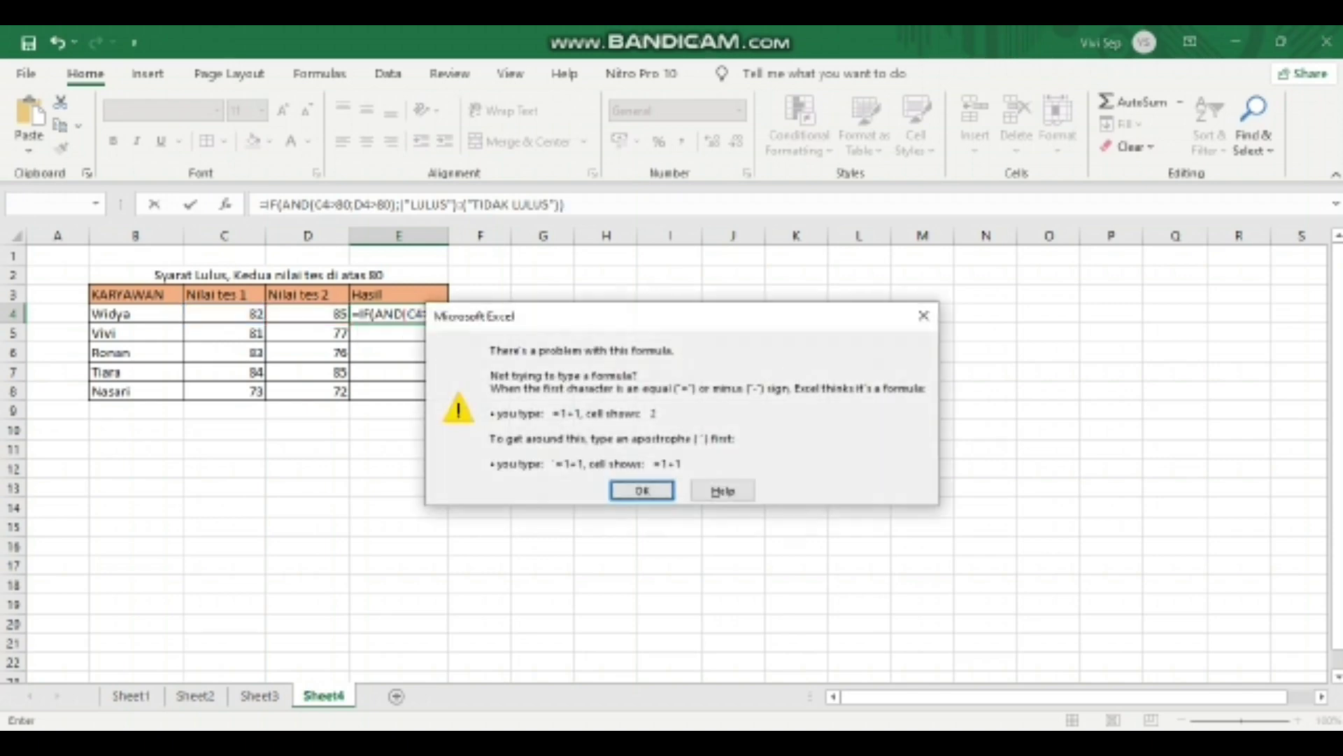
key("Return")
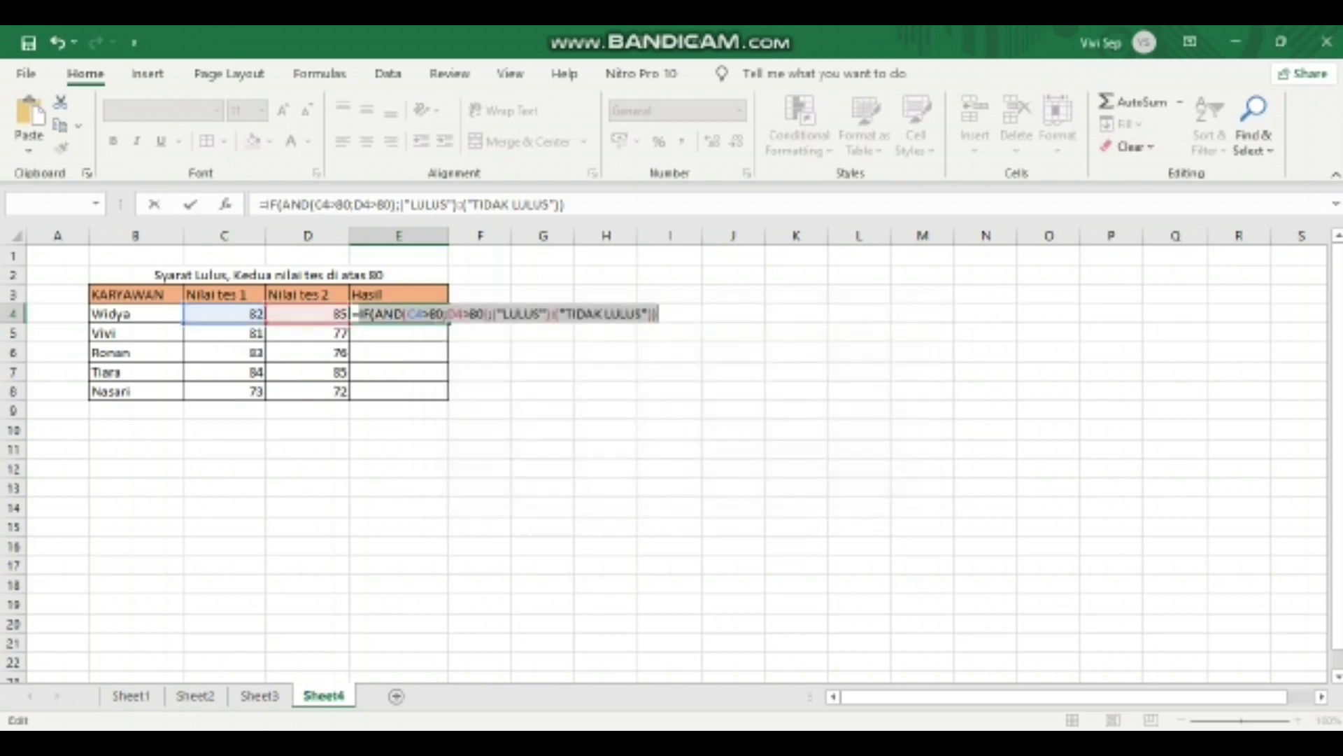